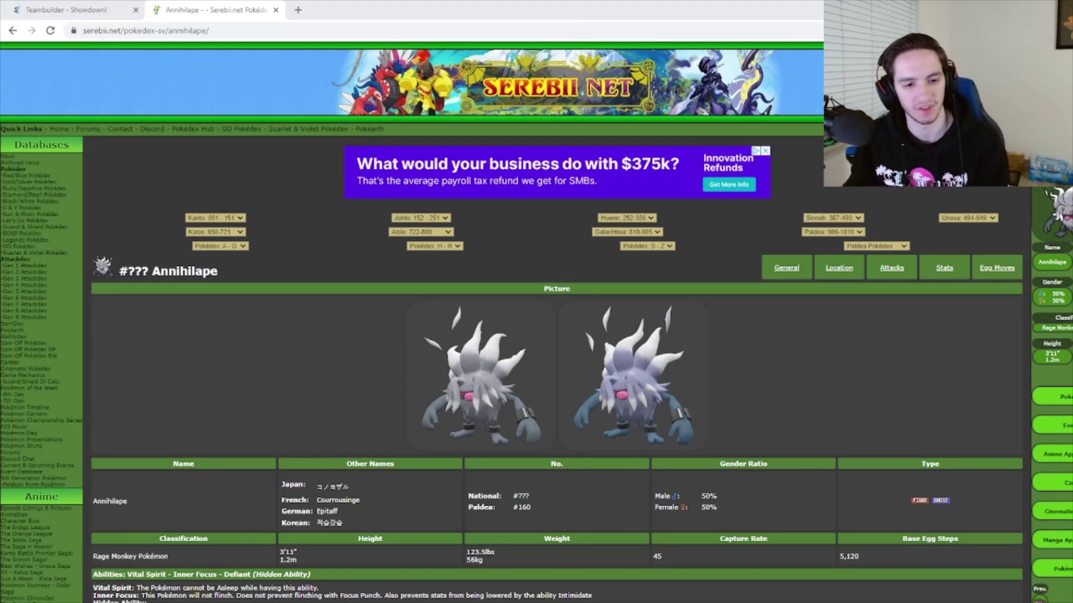
# - Scroll down Serebii's Annihilape page to its Weakness and Evolutionary Chain sections
pyautogui.scroll(-5, 763, 413)
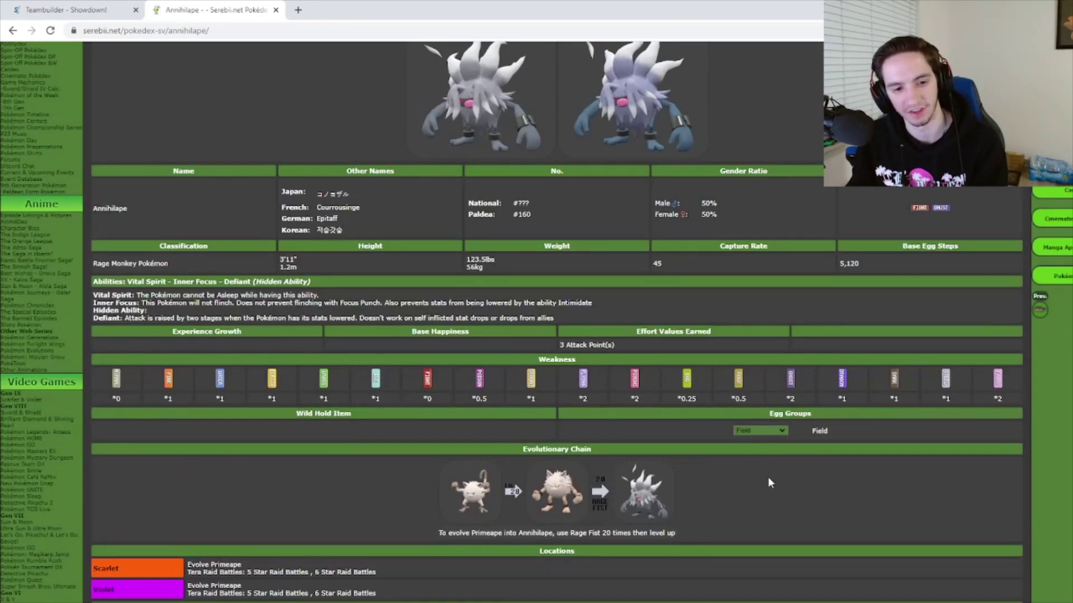
# - Scroll back up to Annihilape's header with its Fighting/Ghost typing, Paldea #160 and abilities
pyautogui.scroll(5, 768, 480)
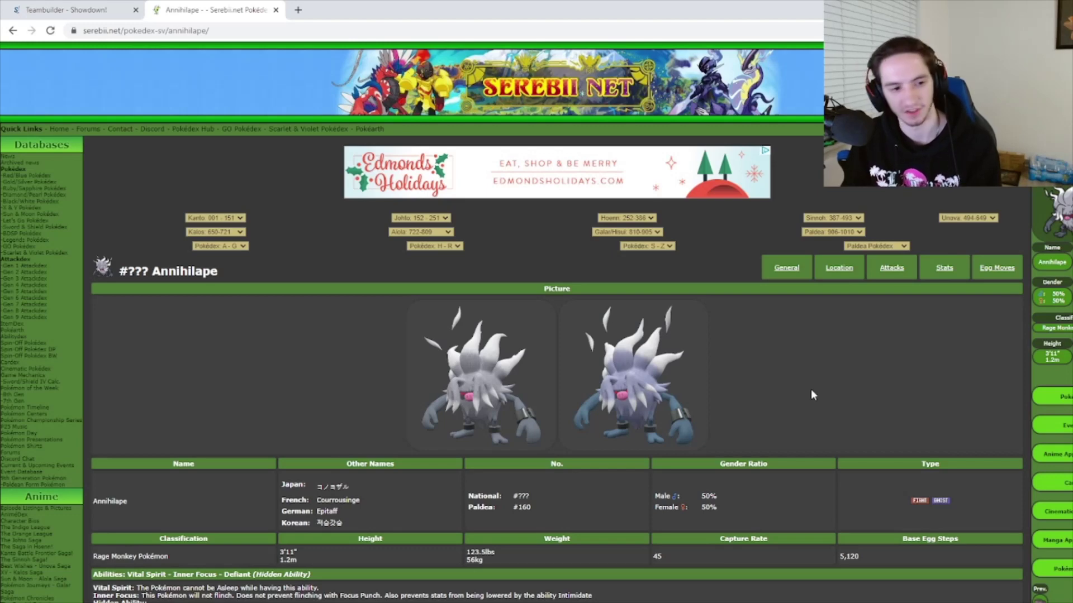
# - Scroll past the abilities to Annihilape's weaknesses, egg groups, evolution chain and flavor text
pyautogui.scroll(-3, 771, 391)
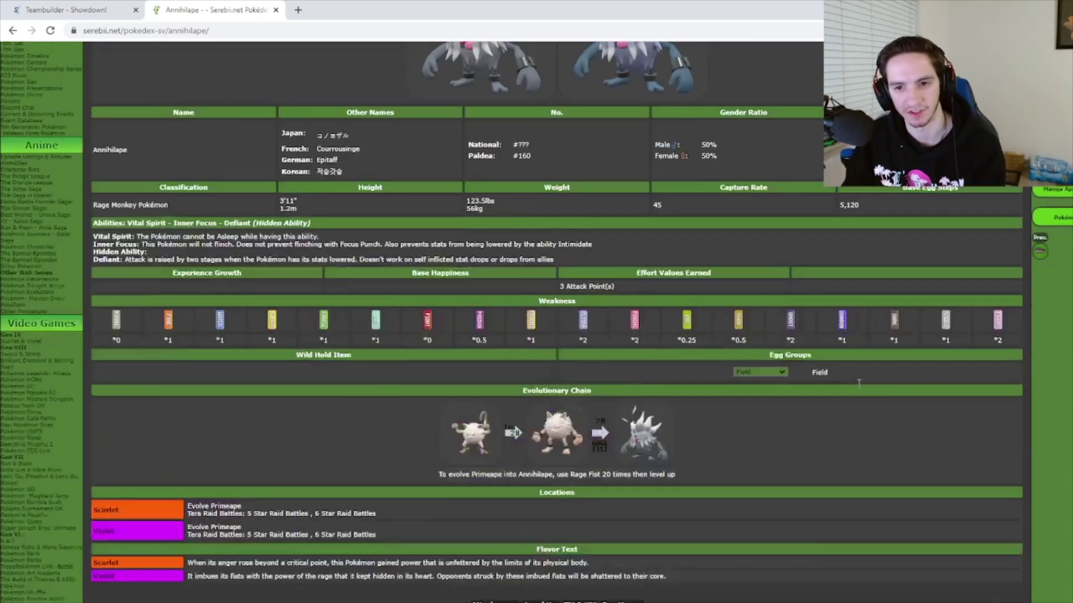
# - Scroll past the TM and Egg Moves lists to Annihilape's base stats table (total 535)
pyautogui.scroll(-20, 864, 388)
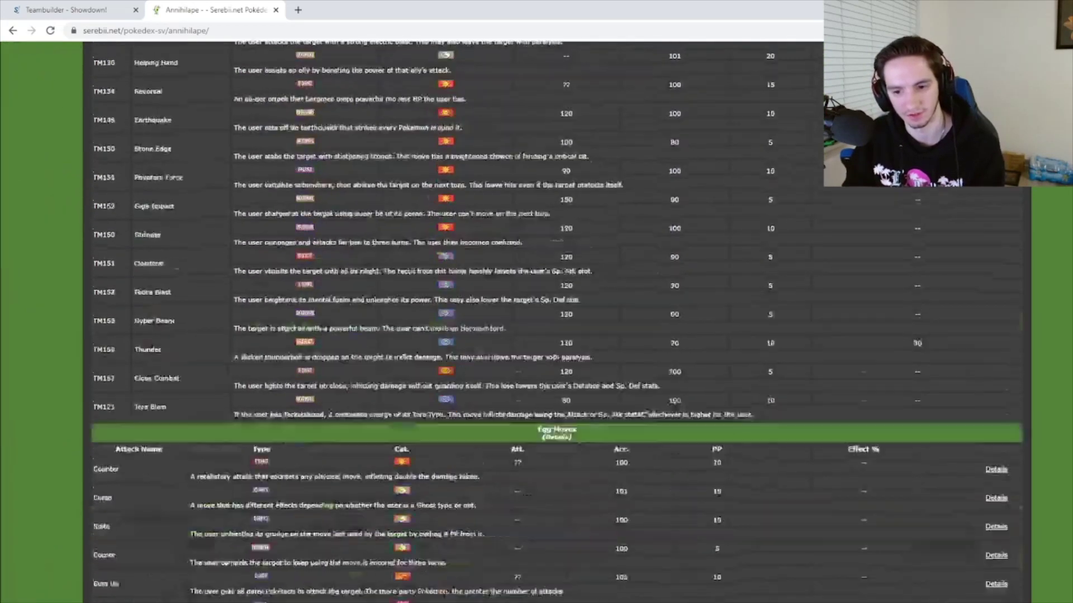
pyautogui.scroll(-9, 556, 321)
pyautogui.scroll(2, 557, 321)
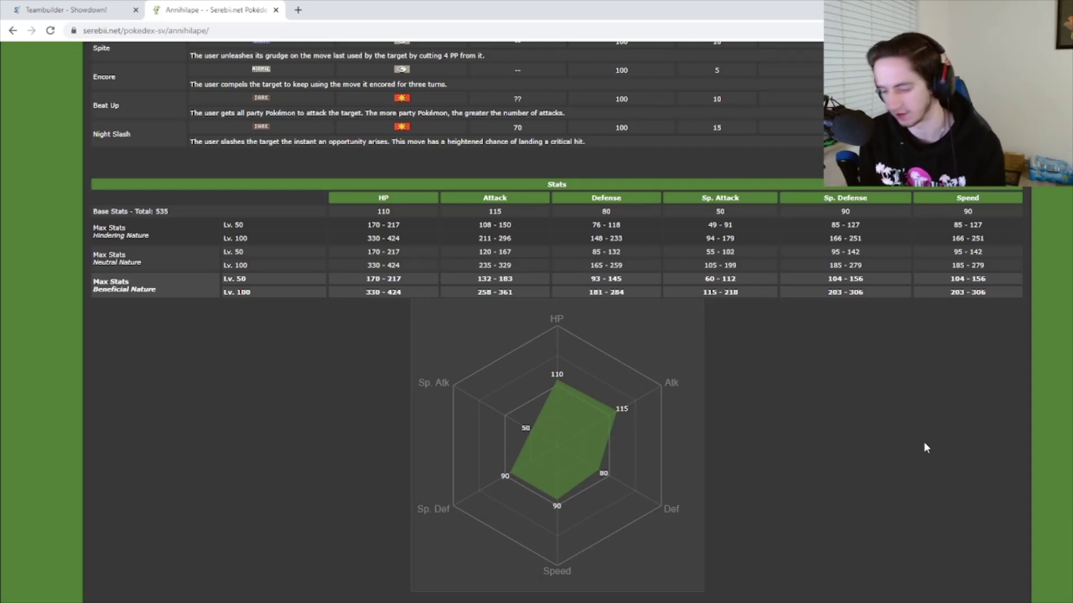
# - Add an empty Pokémon slot in the teambuilder, clear an 'amoo' search, and return to Serebii
pyautogui.click(13, 11)
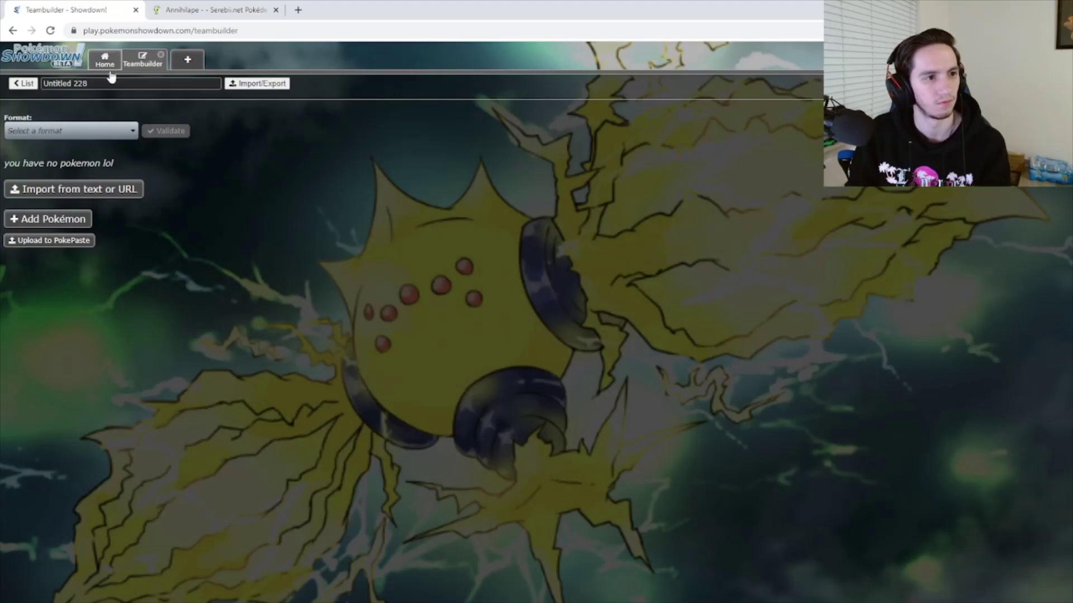
pyautogui.click(65, 221)
pyautogui.write('amoo')
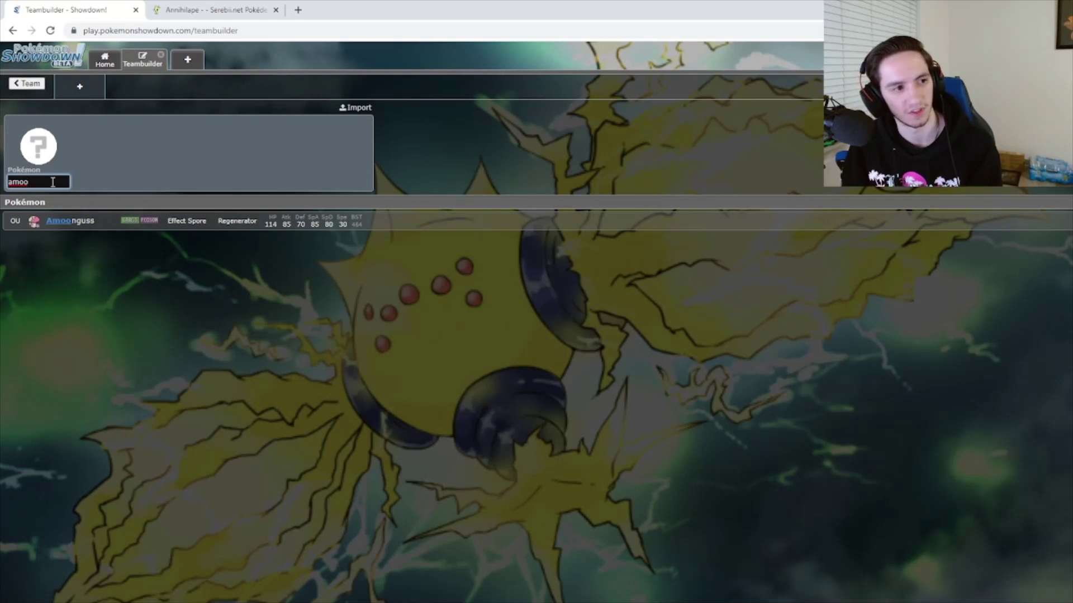
pyautogui.moveTo(30, 182); pyautogui.dragTo(3, 179)
pyautogui.press('BackSpace')
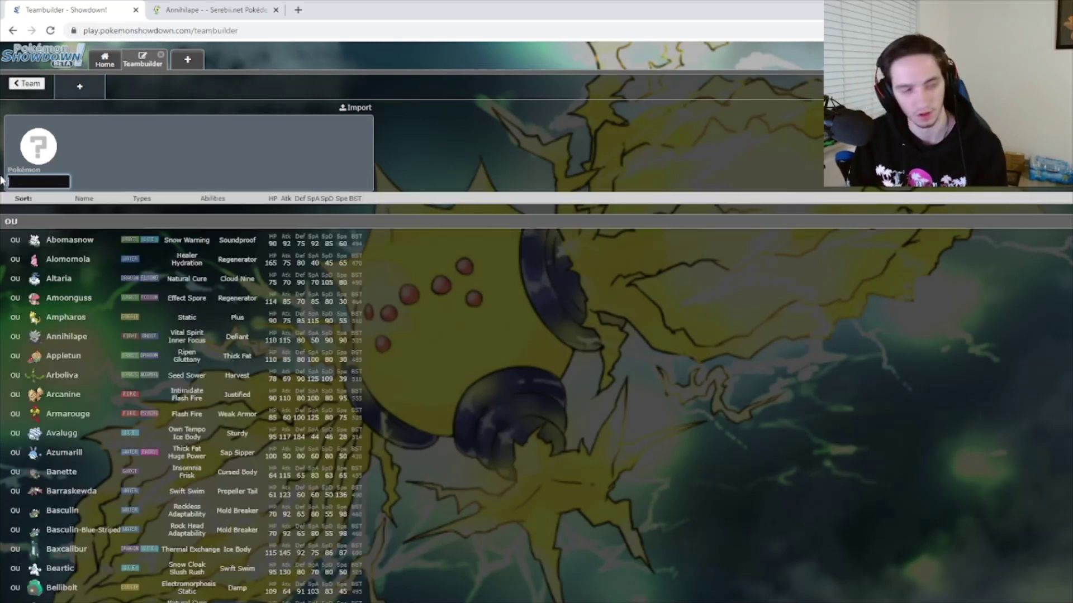
pyautogui.click(212, 10)
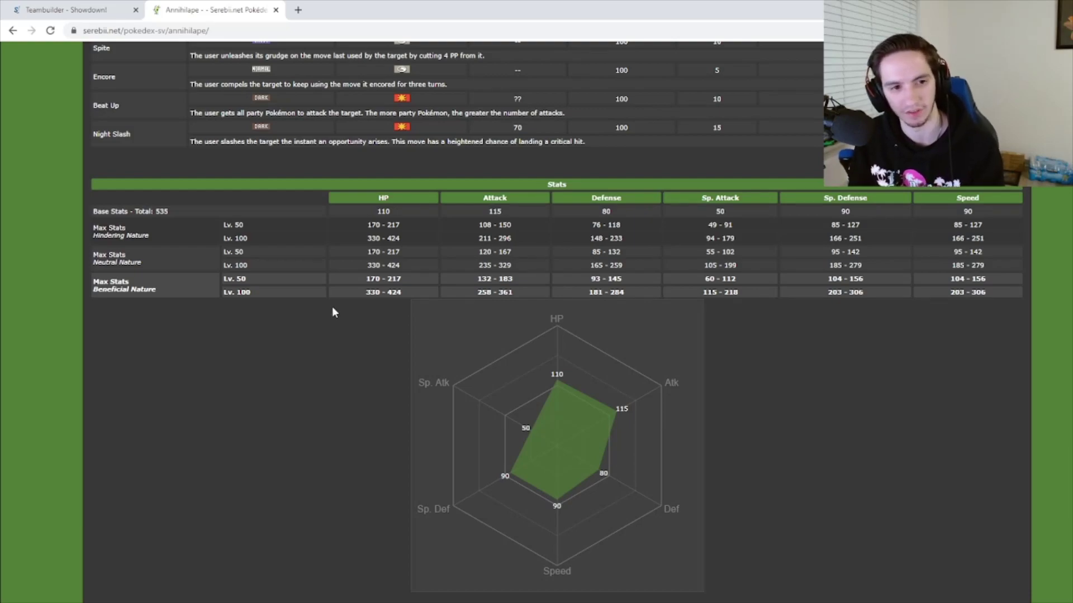
pyautogui.scroll(9, 447, 307)
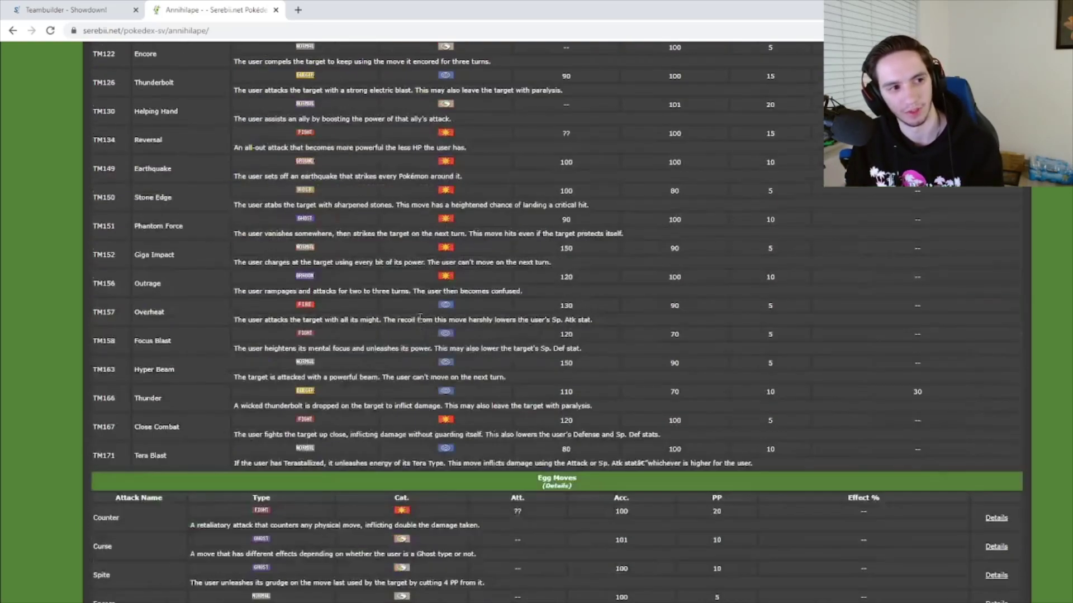
pyautogui.scroll(20, 413, 322)
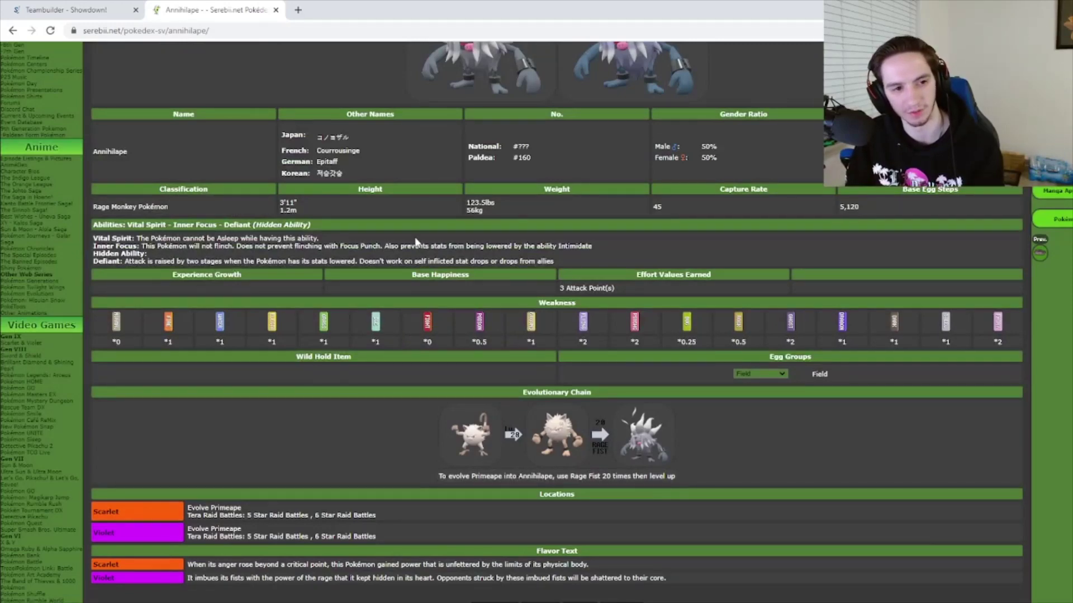
pyautogui.scroll(-20, 416, 241)
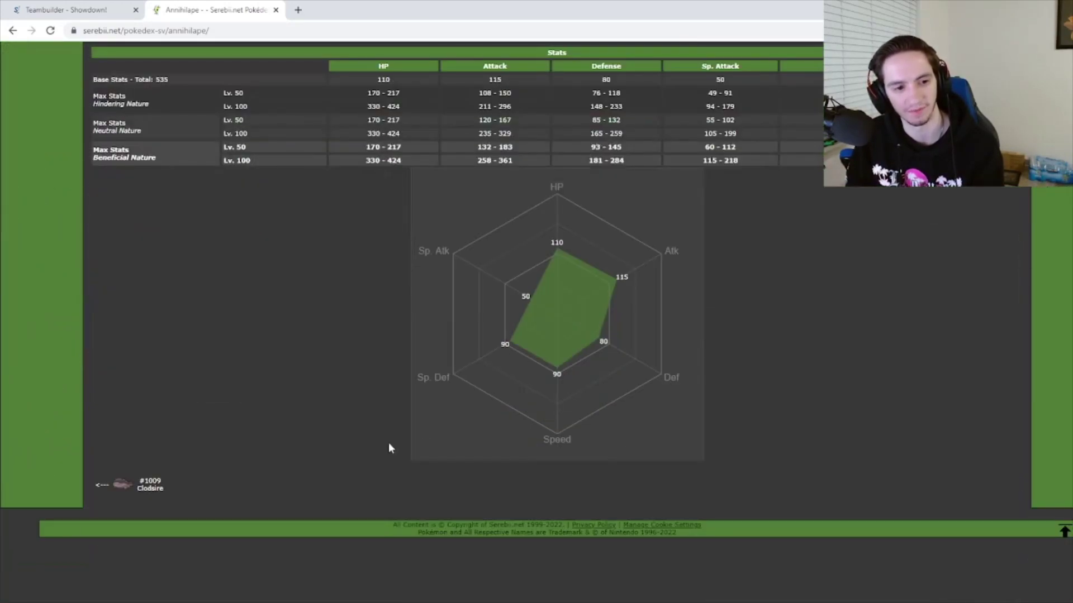
pyautogui.scroll(3, 385, 442)
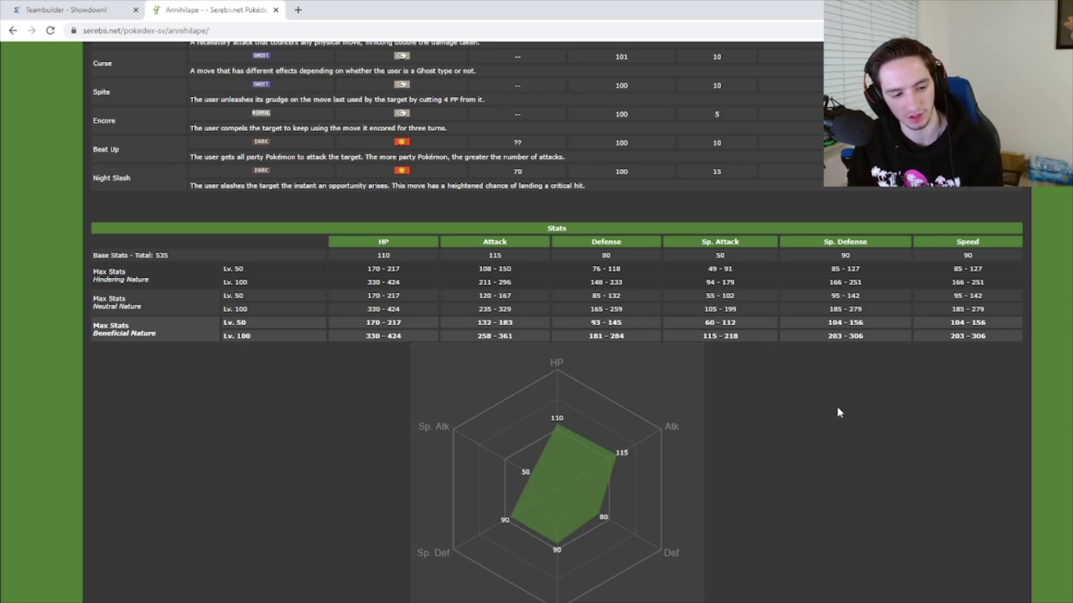
# - Clear a 'drago' search and sort the teambuilder Pokémon list by Speed
pyautogui.click(66, 9)
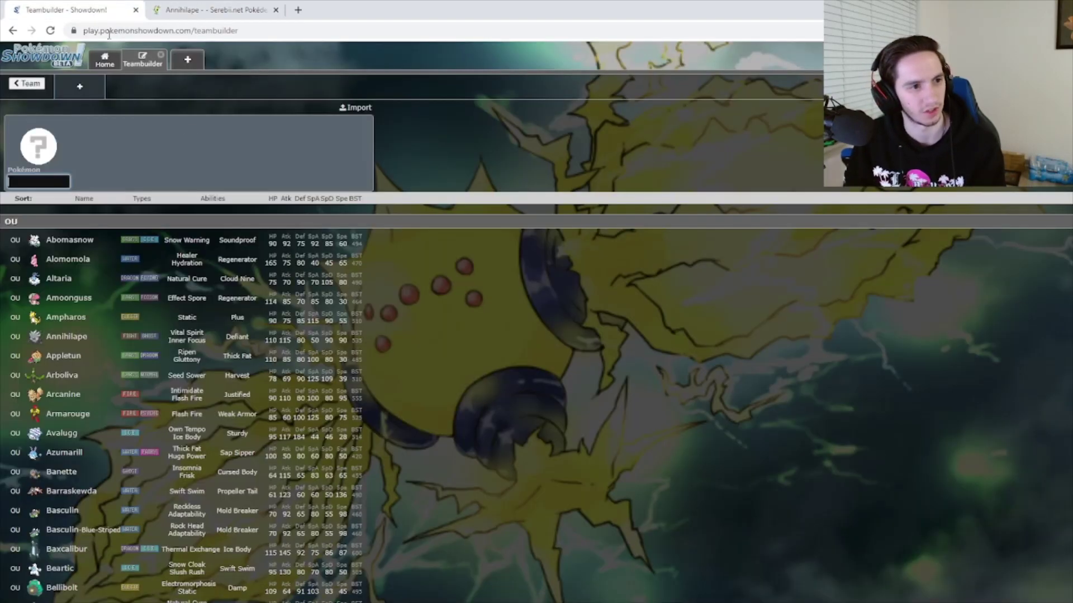
pyautogui.write('drago')
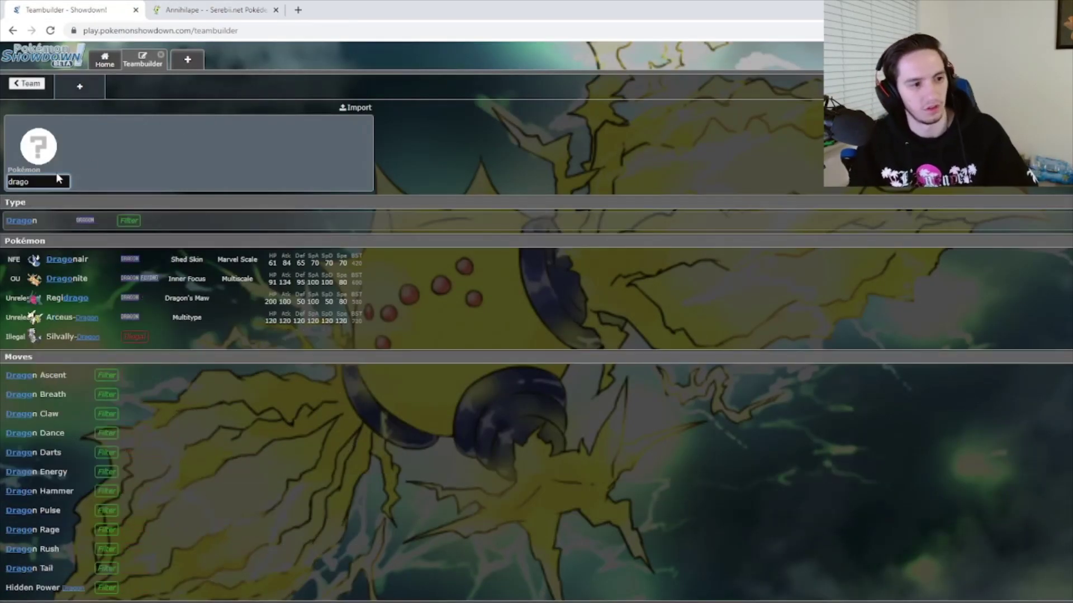
pyautogui.press('BackSpace')
pyautogui.press('BackSpace')
pyautogui.press('BackSpace')
pyautogui.press('BackSpace')
pyautogui.press('BackSpace')
pyautogui.click(340, 199)
# - Browse the Speed-sorted list, then re-sort so Regieleki at 200 tops it
pyautogui.scroll(-15, 334, 339)
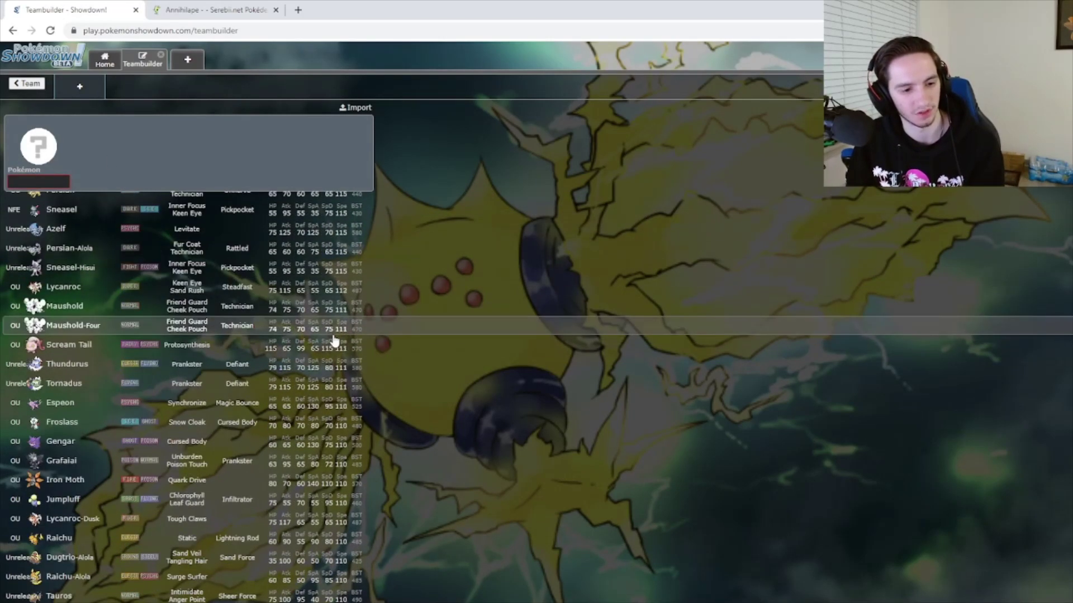
pyautogui.scroll(-15, 350, 400)
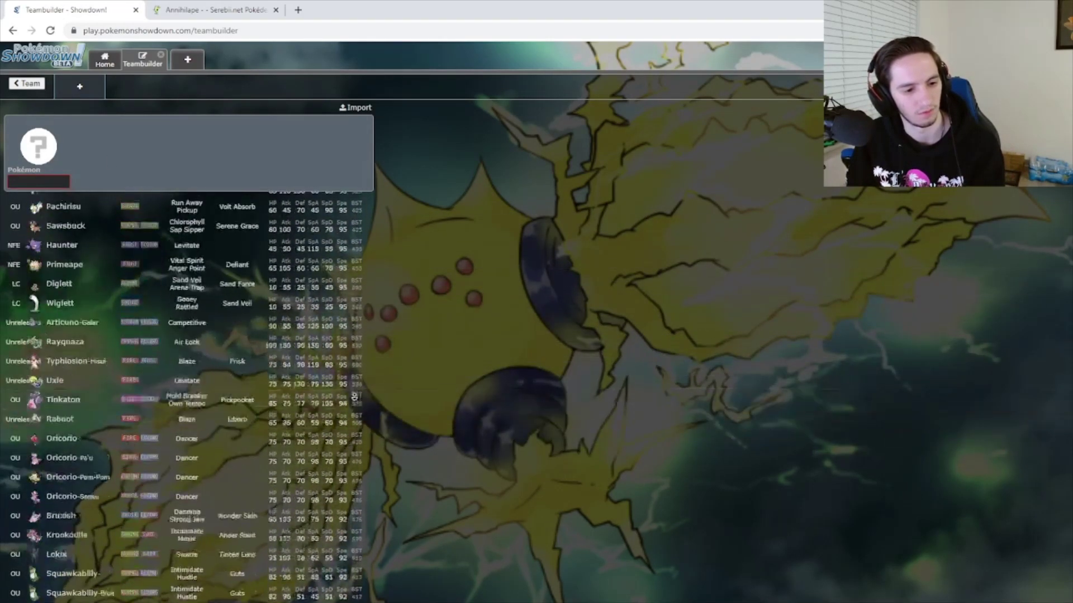
pyautogui.scroll(-15, 354, 421)
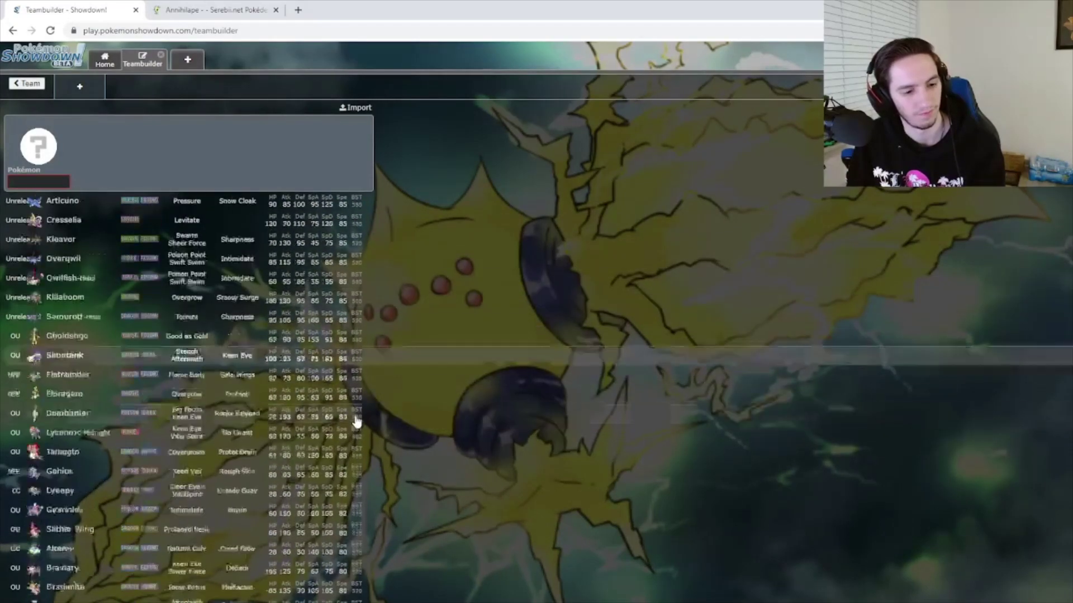
pyautogui.scroll(10, 392, 430)
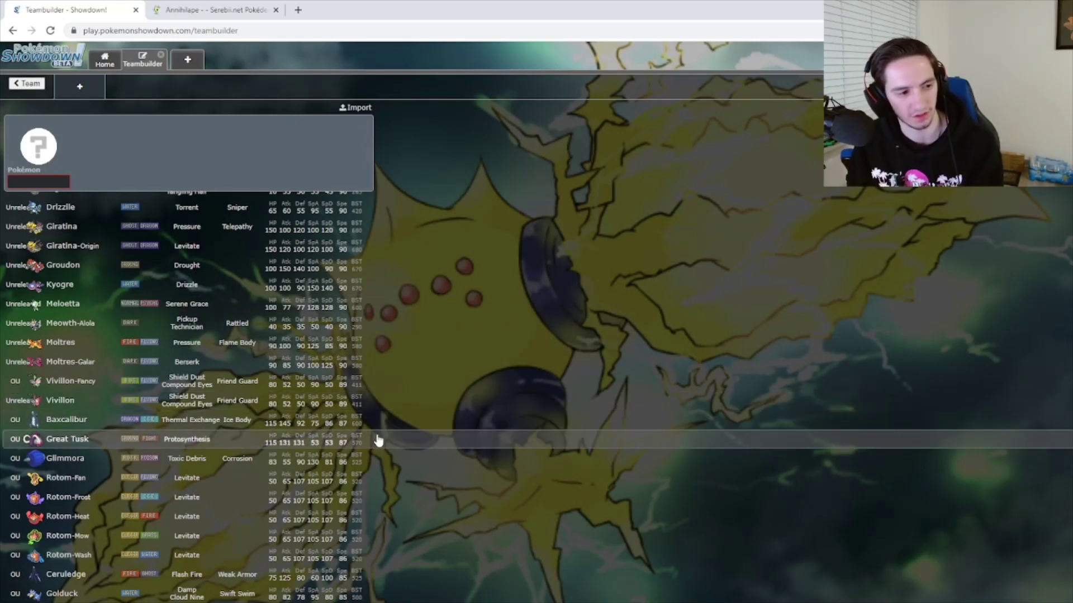
pyautogui.scroll(-1, 377, 438)
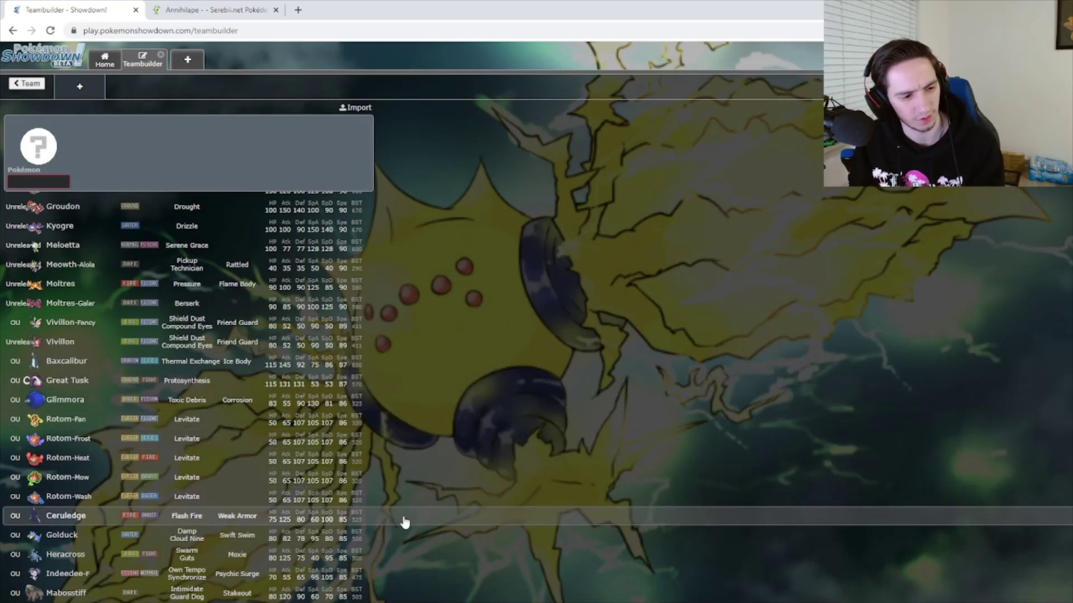
pyautogui.scroll(-2, 404, 523)
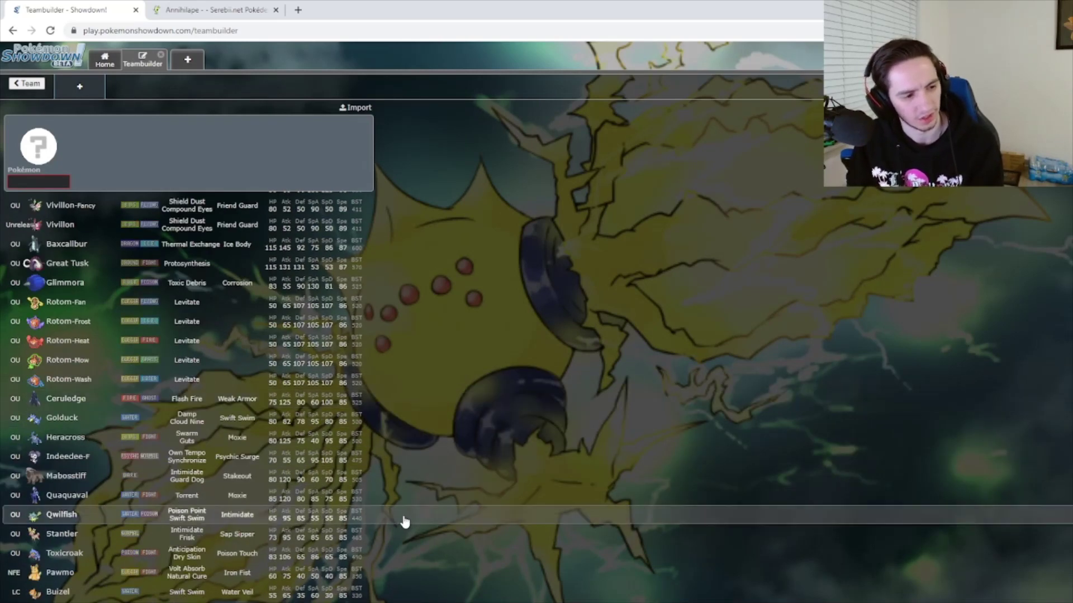
pyautogui.scroll(-3, 403, 520)
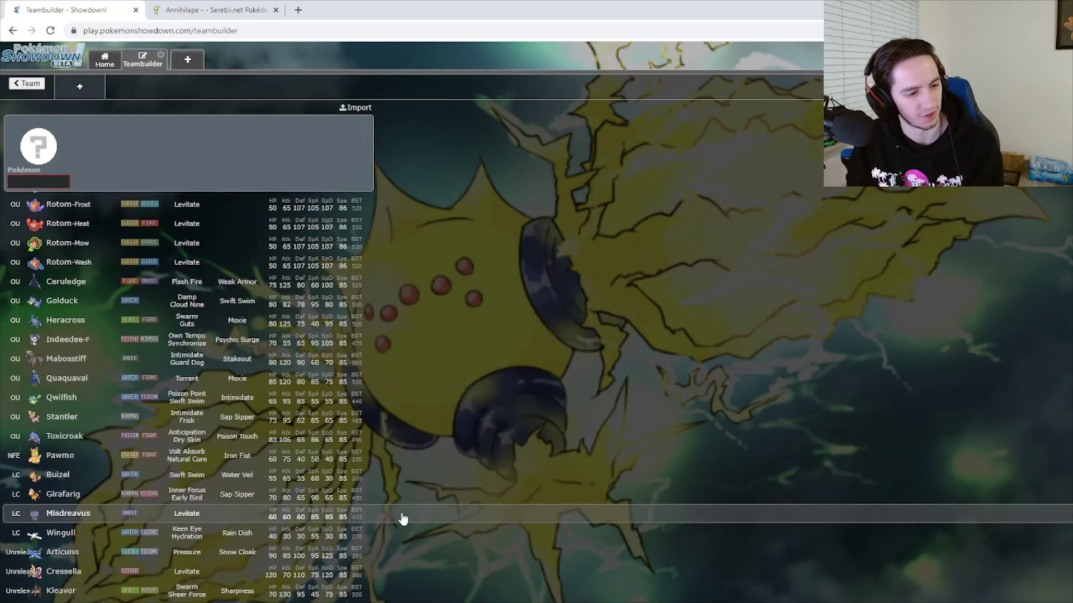
pyautogui.scroll(-3, 403, 519)
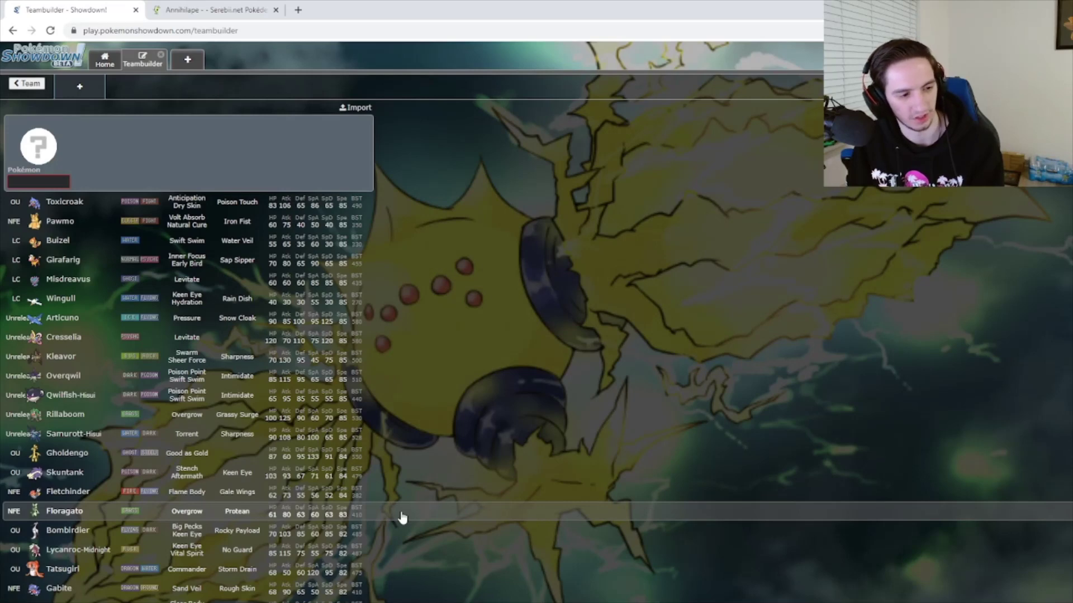
pyautogui.scroll(-3, 400, 516)
pyautogui.scroll(-4, 400, 515)
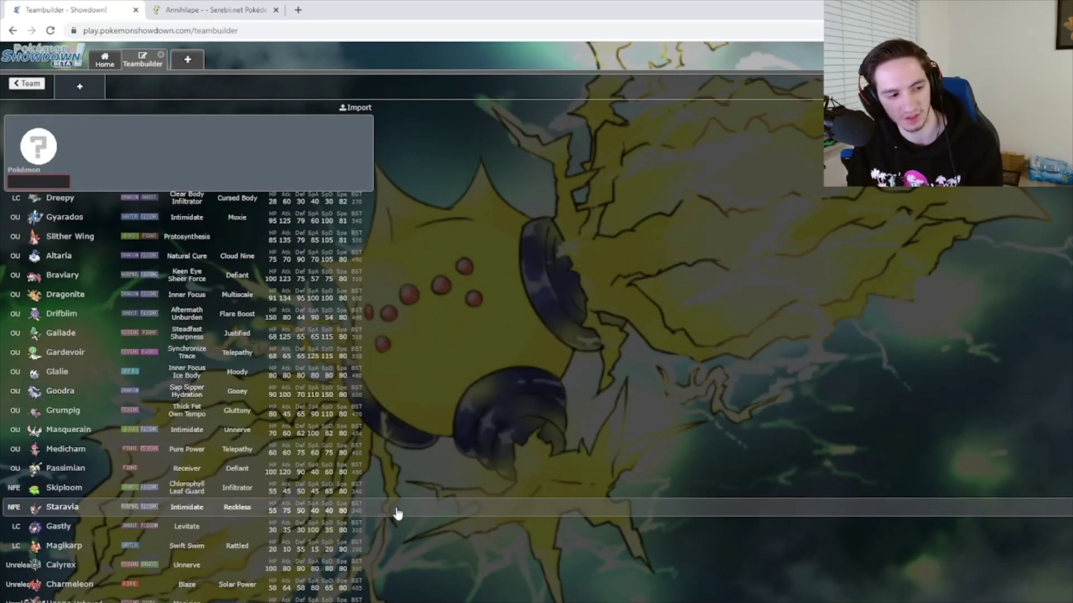
pyautogui.scroll(-1, 397, 511)
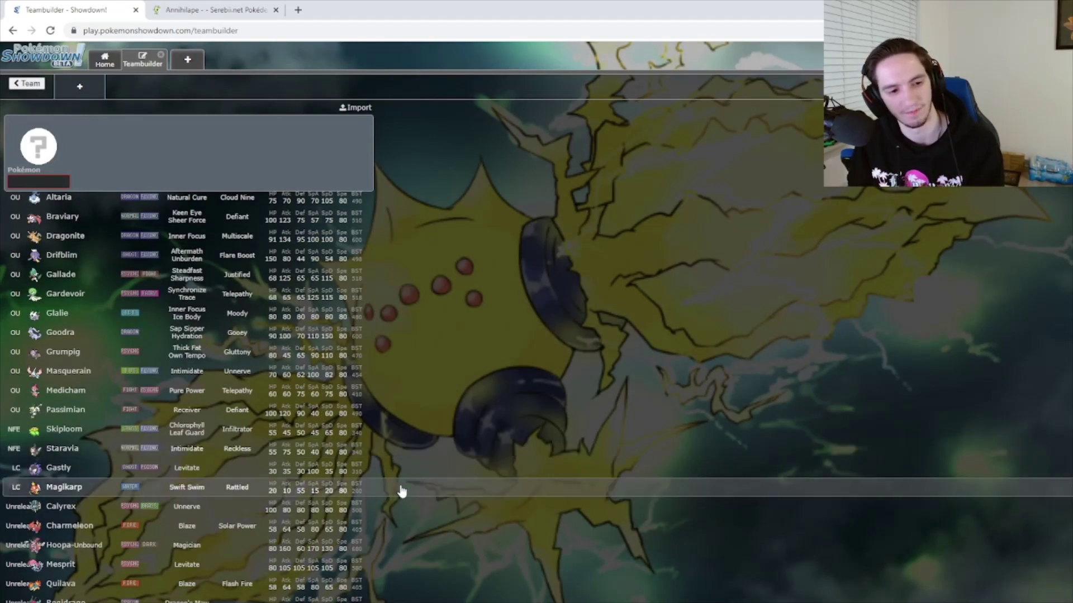
pyautogui.scroll(-4, 401, 489)
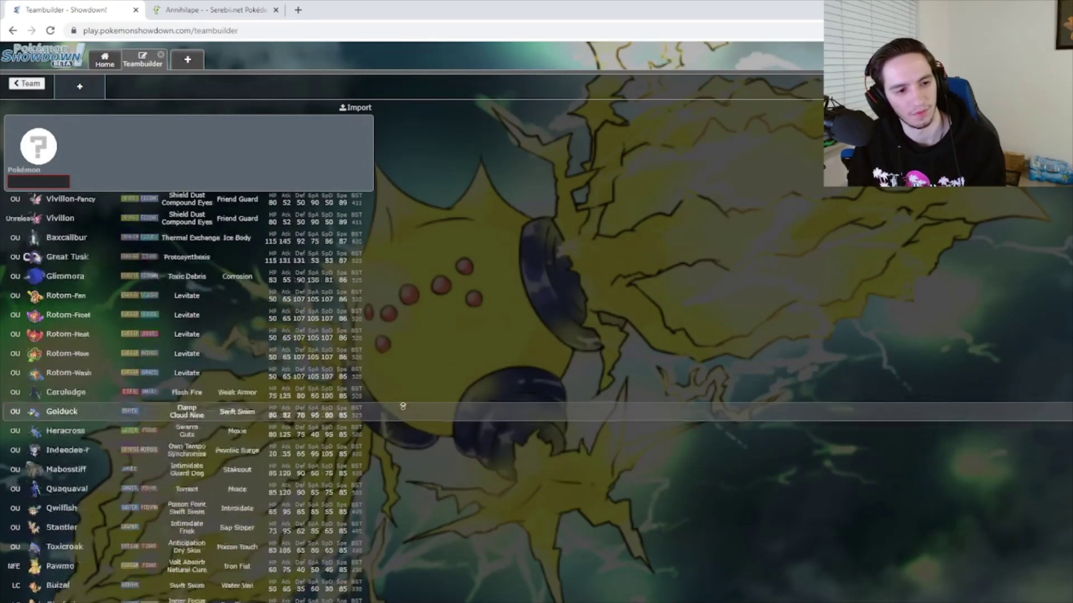
pyautogui.scroll(10, 402, 395)
pyautogui.click(341, 198)
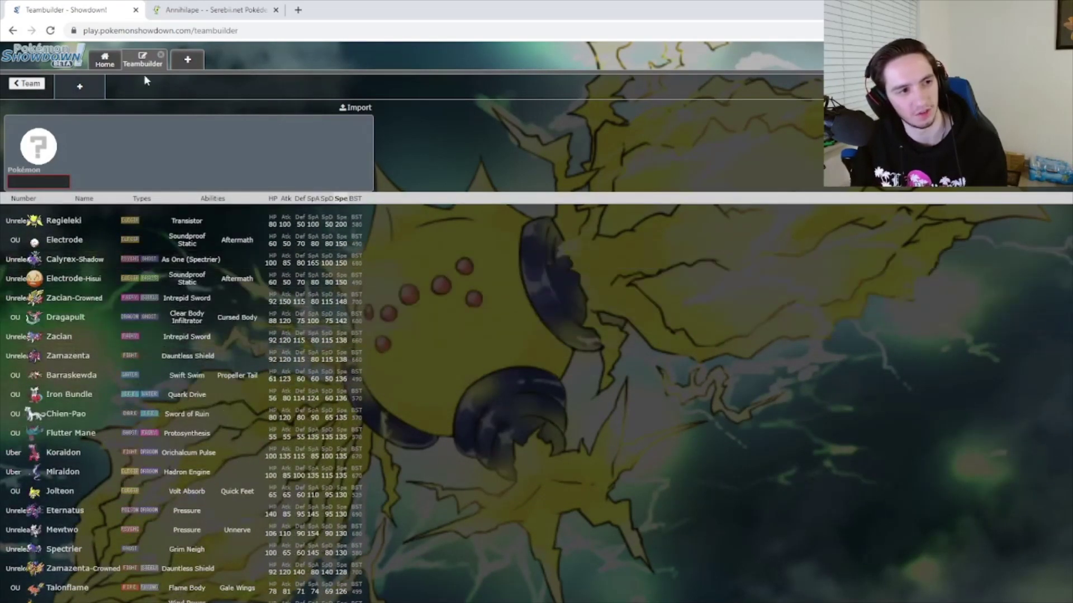
# - Scroll Serebii's Annihilape page to the level-up moves, showing Rage Fist at 35 and Close Combat at 39
pyautogui.click(221, 8)
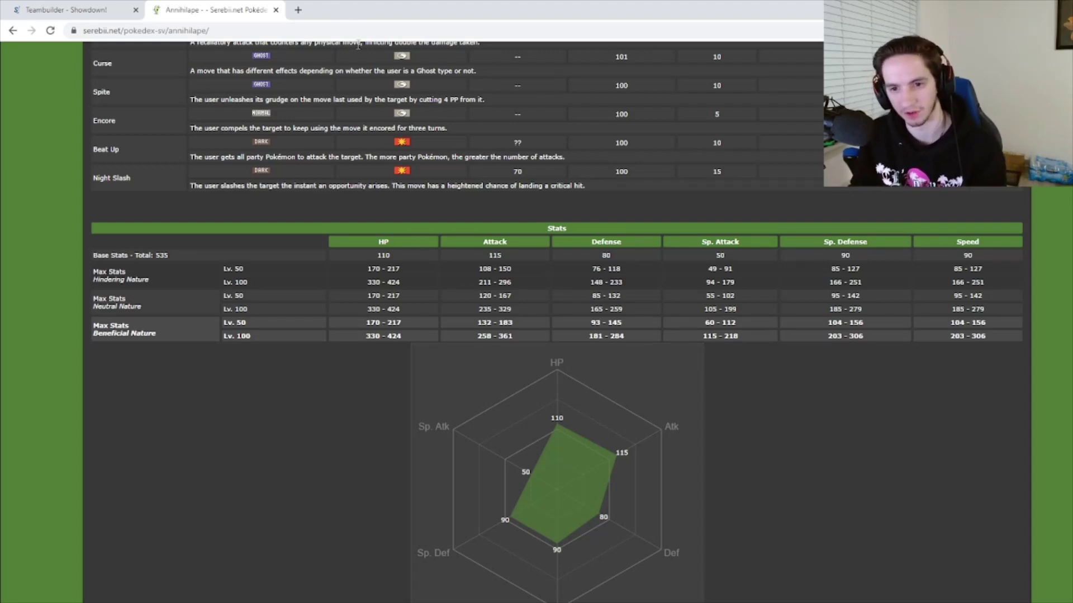
pyautogui.scroll(7, 372, 66)
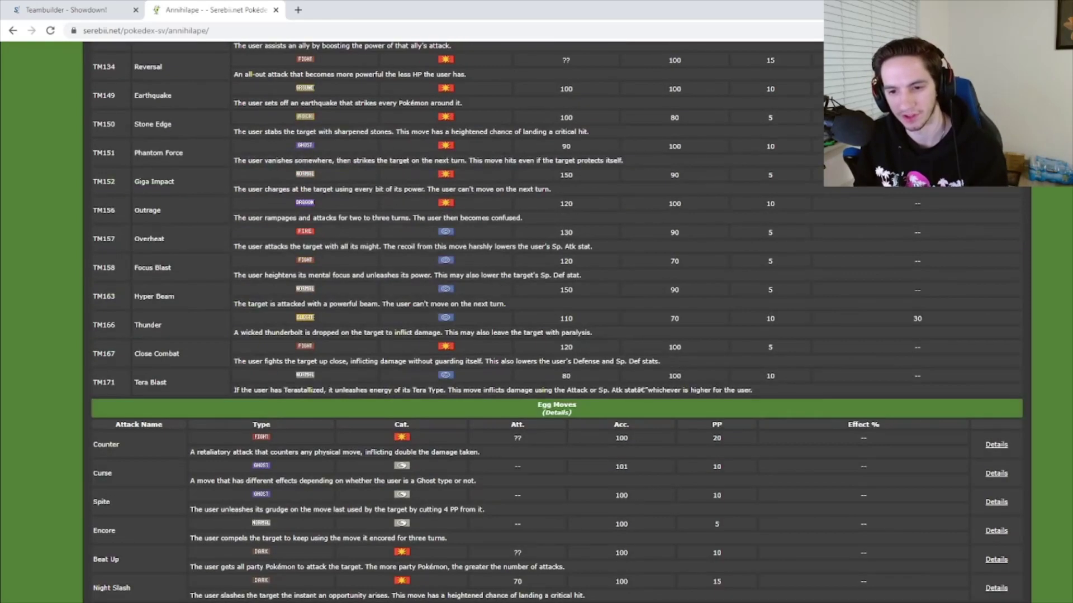
pyautogui.scroll(20, 1001, 267)
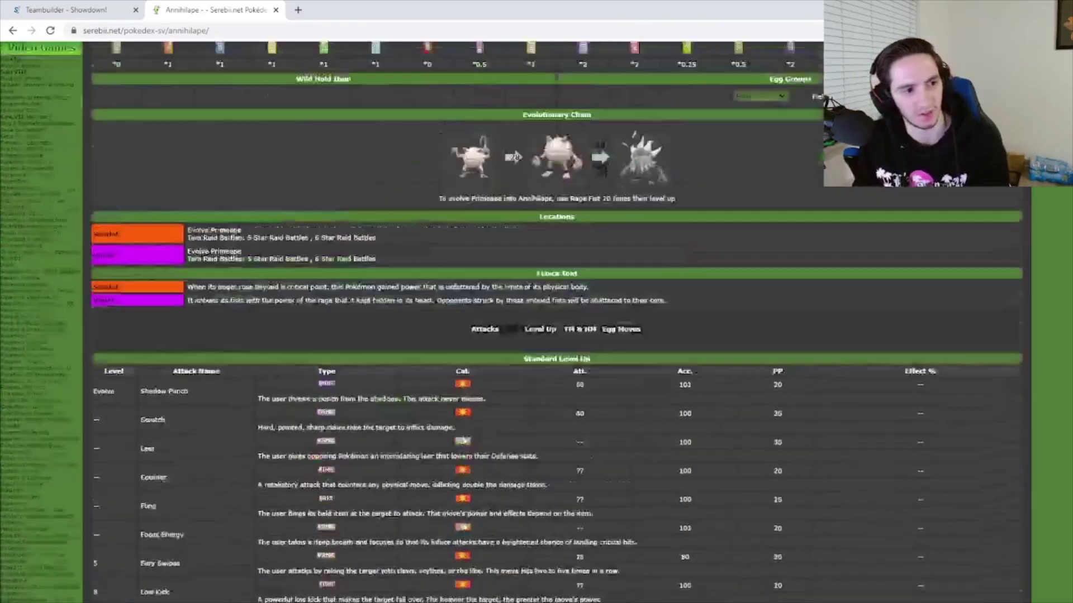
pyautogui.scroll(-2, 748, 304)
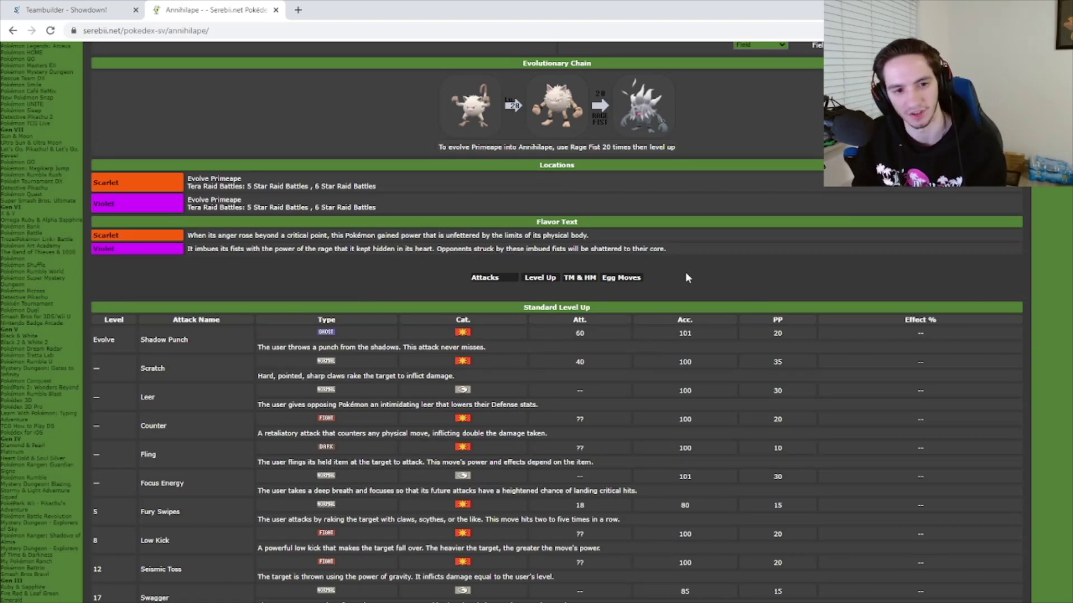
pyautogui.scroll(-2, 691, 275)
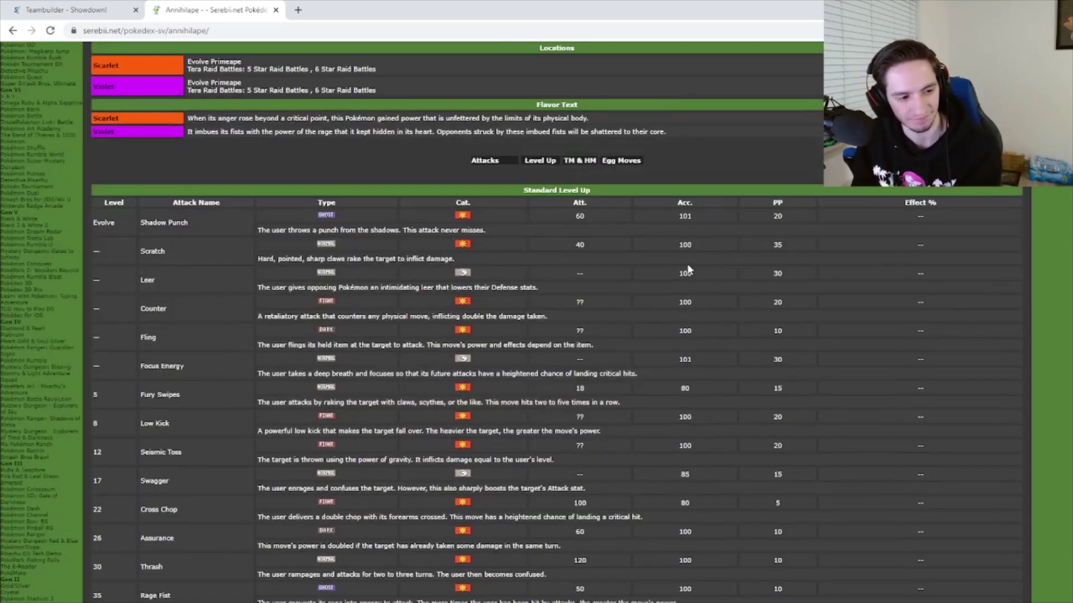
pyautogui.scroll(-3, 688, 270)
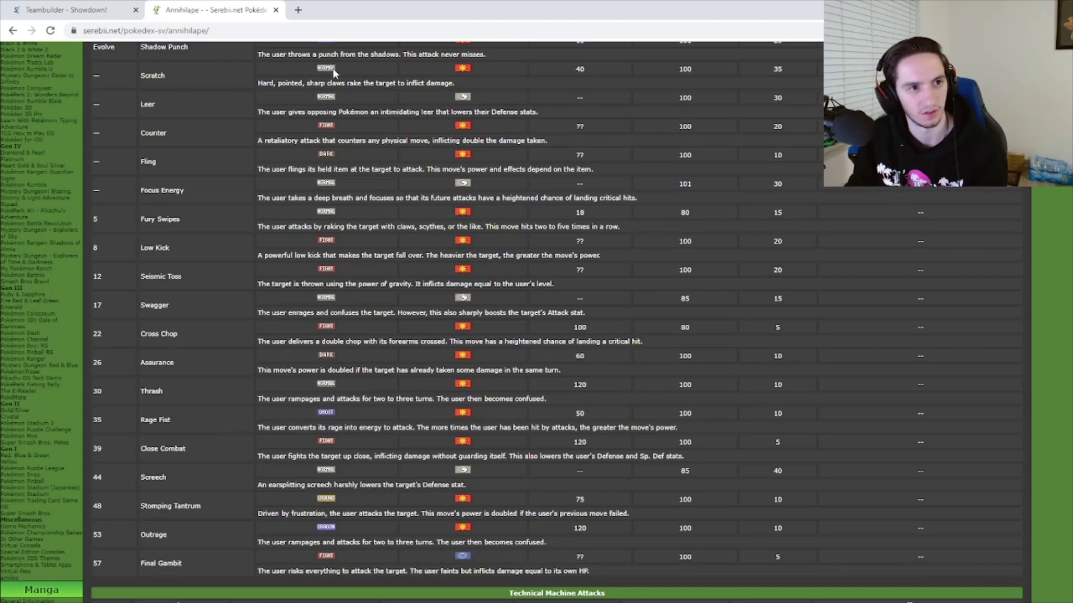
# - Pick Annihilape for the empty slot, start a 'rage' search in Move 1, then delete the set
pyautogui.click(84, 12)
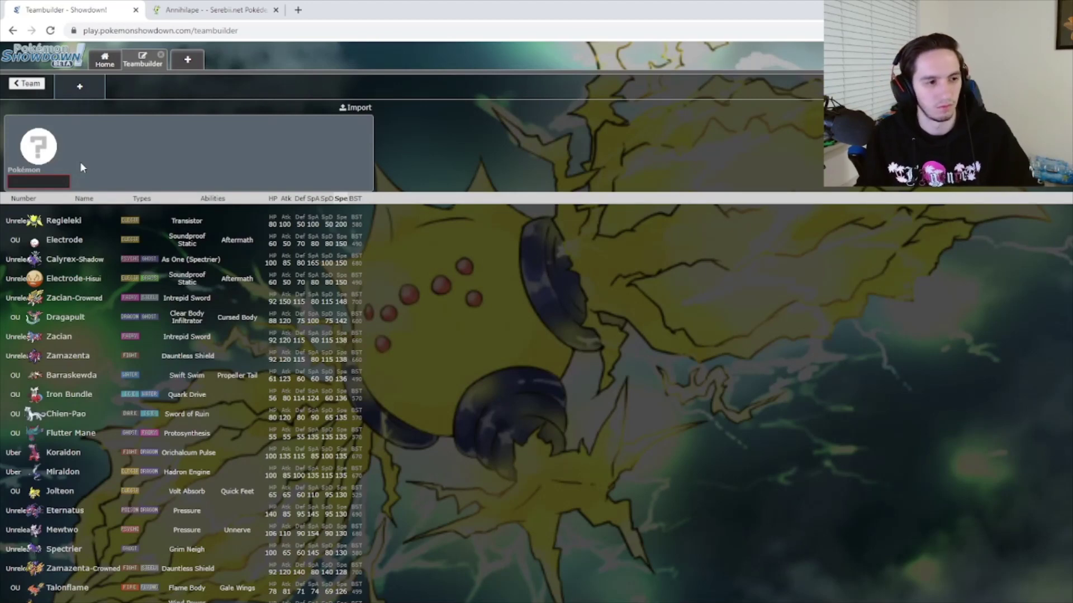
pyautogui.click(59, 179)
pyautogui.write('ann;lh;l')
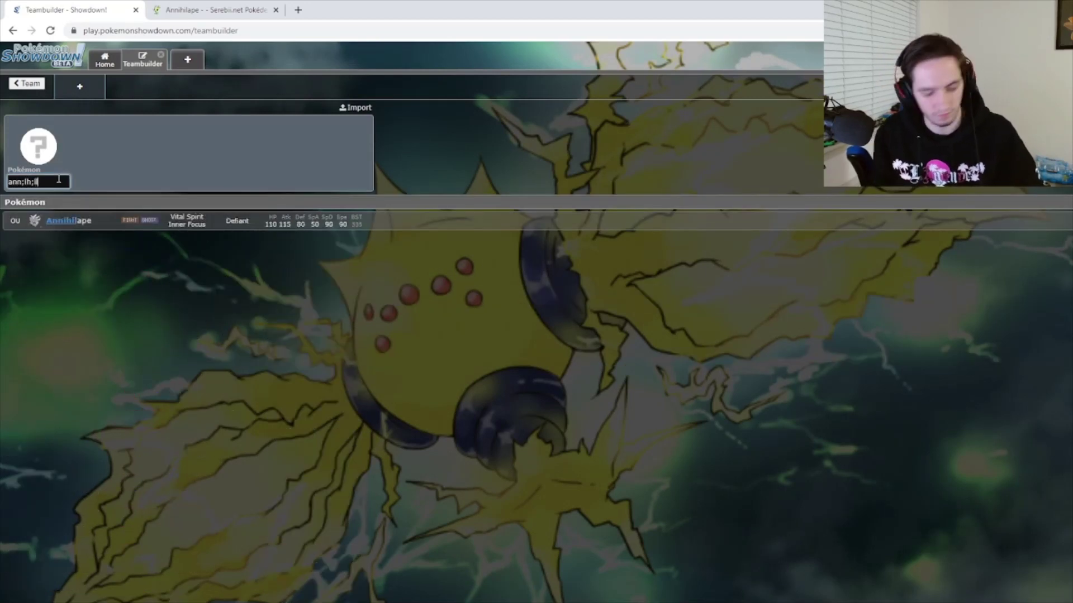
pyautogui.press('Return')
pyautogui.click(232, 132)
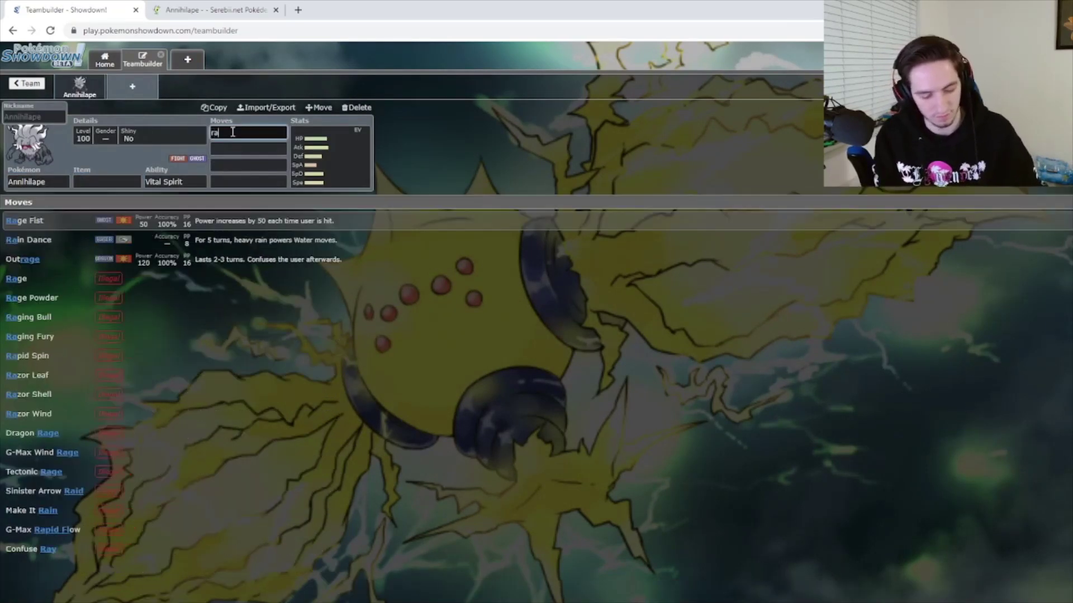
pyautogui.write('ge')
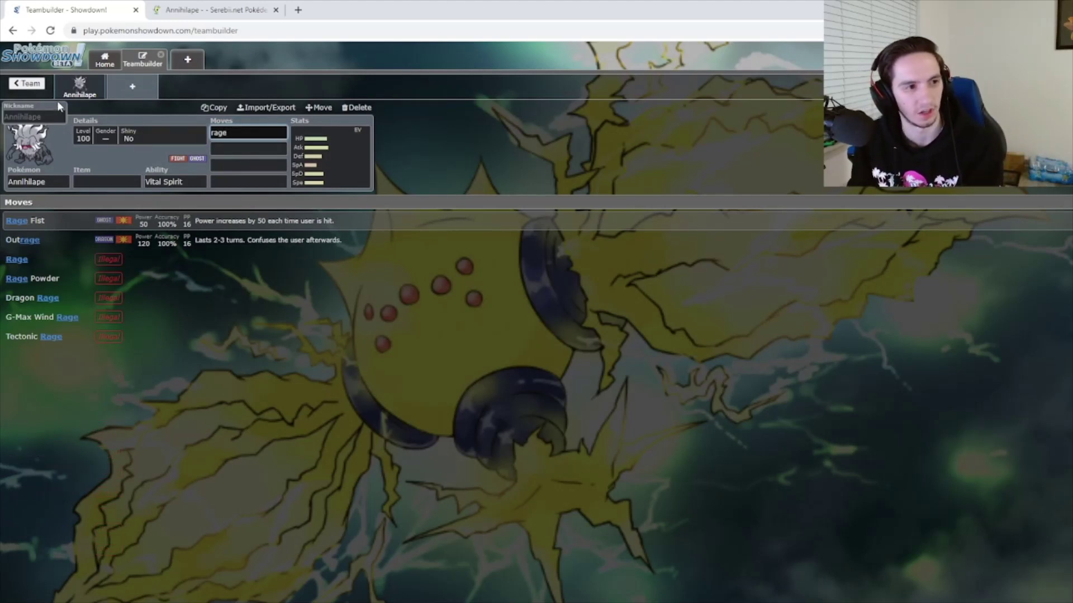
pyautogui.click(359, 107)
pyautogui.click(208, 8)
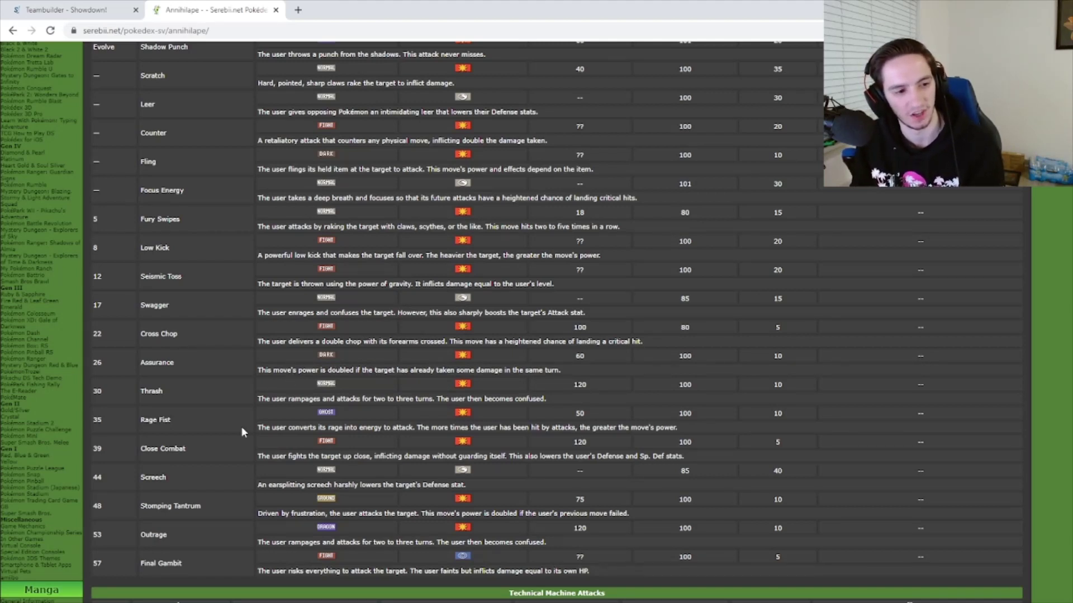
pyautogui.scroll(-5, 232, 416)
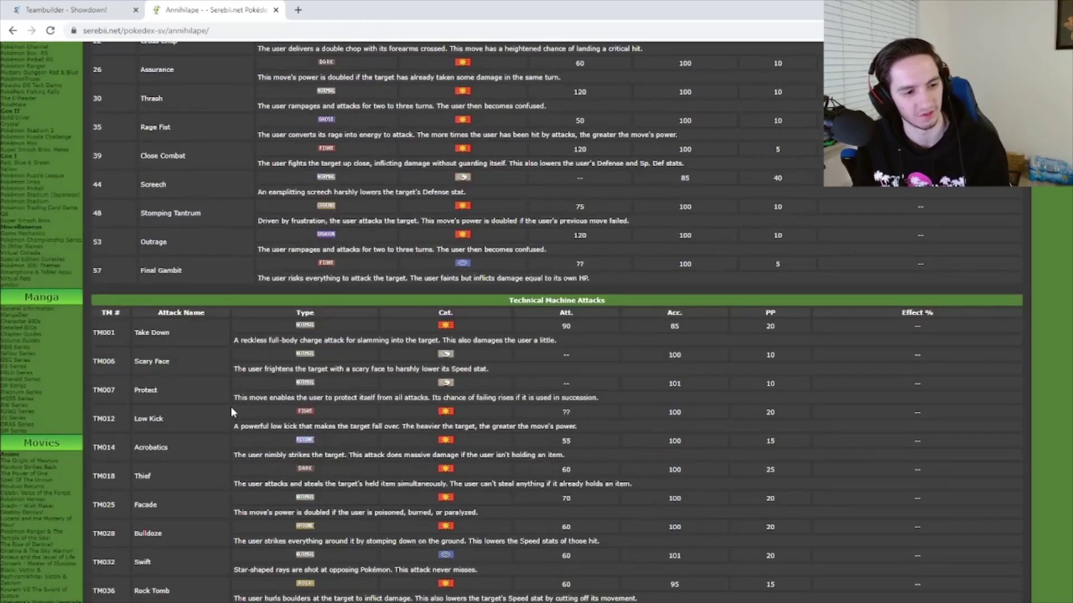
pyautogui.scroll(-10, 231, 412)
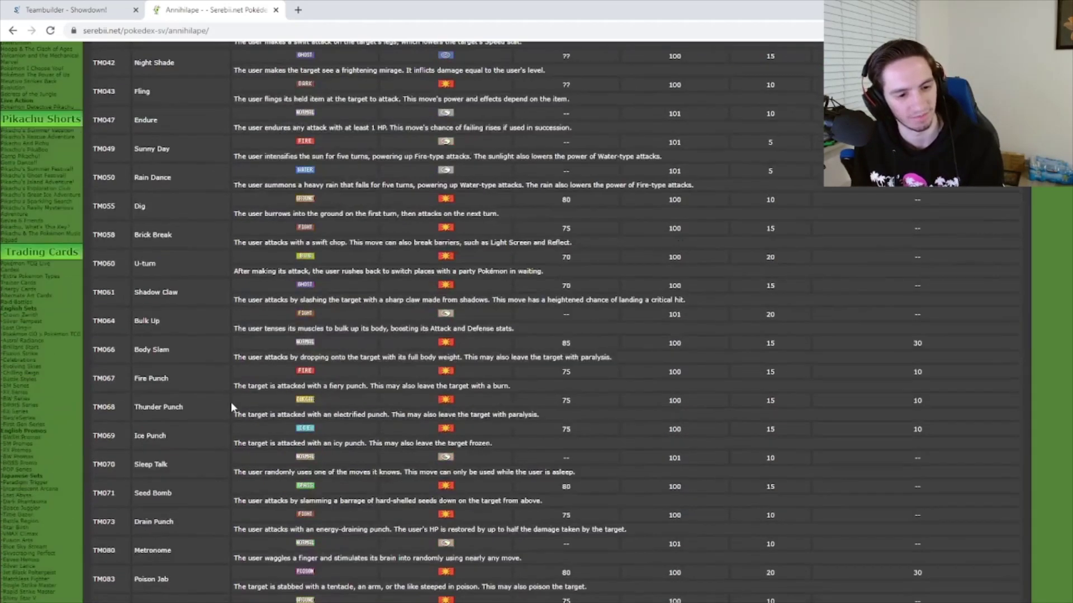
pyautogui.scroll(-1, 231, 403)
pyautogui.scroll(4, 231, 403)
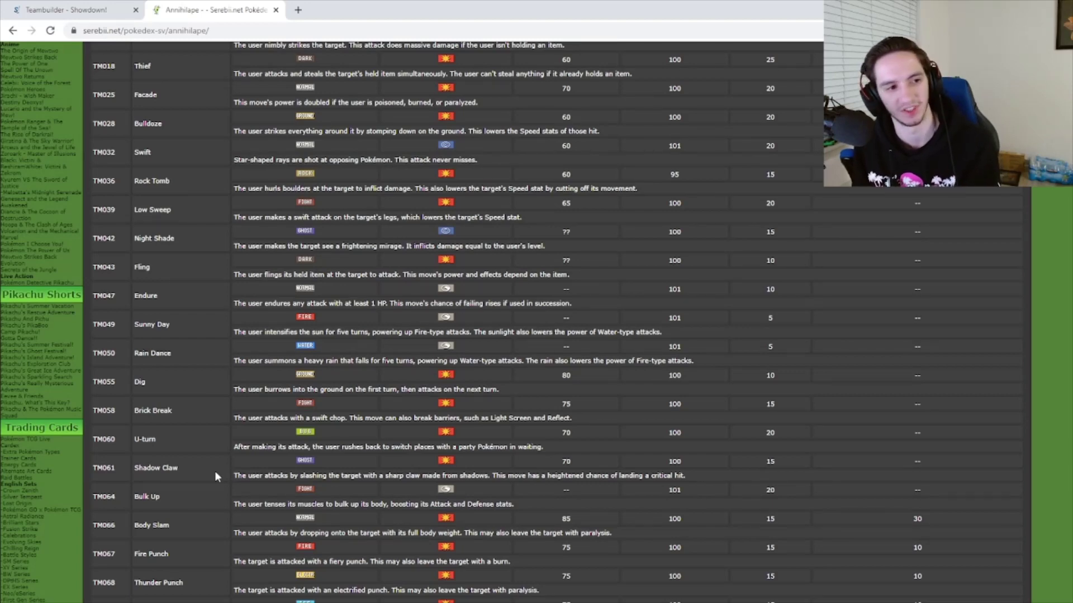
pyautogui.scroll(1, 214, 471)
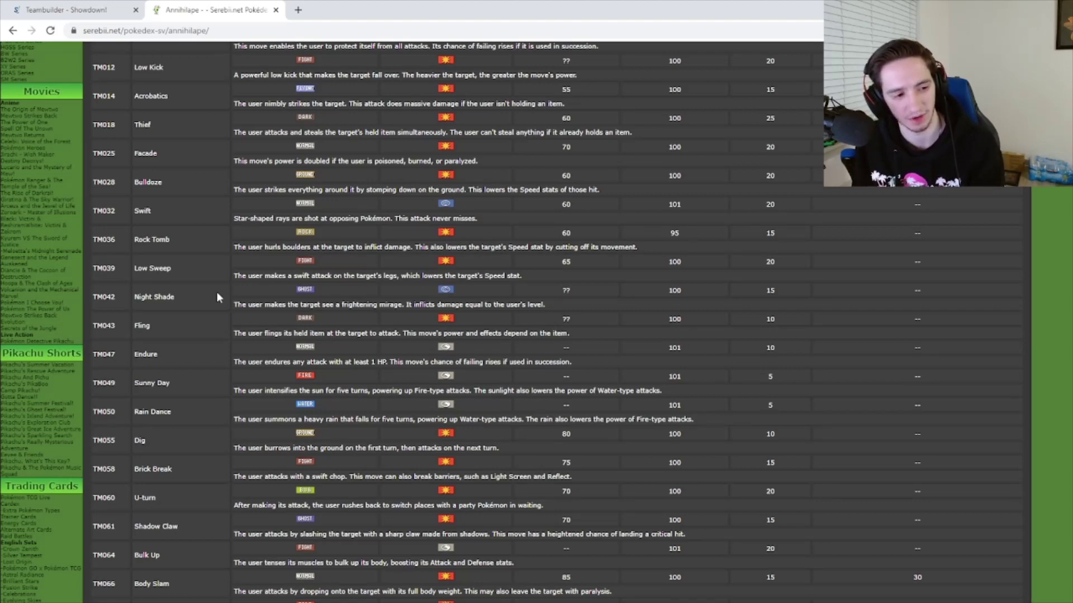
pyautogui.scroll(-4, 216, 297)
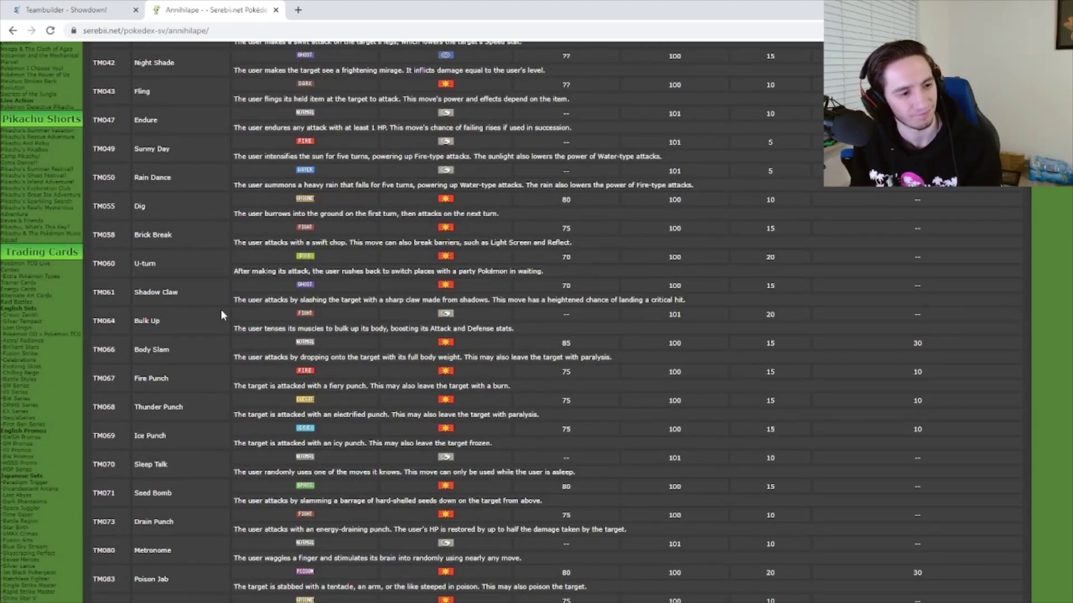
pyautogui.scroll(-2, 220, 310)
pyautogui.scroll(-1, 219, 308)
pyautogui.scroll(-2, 219, 309)
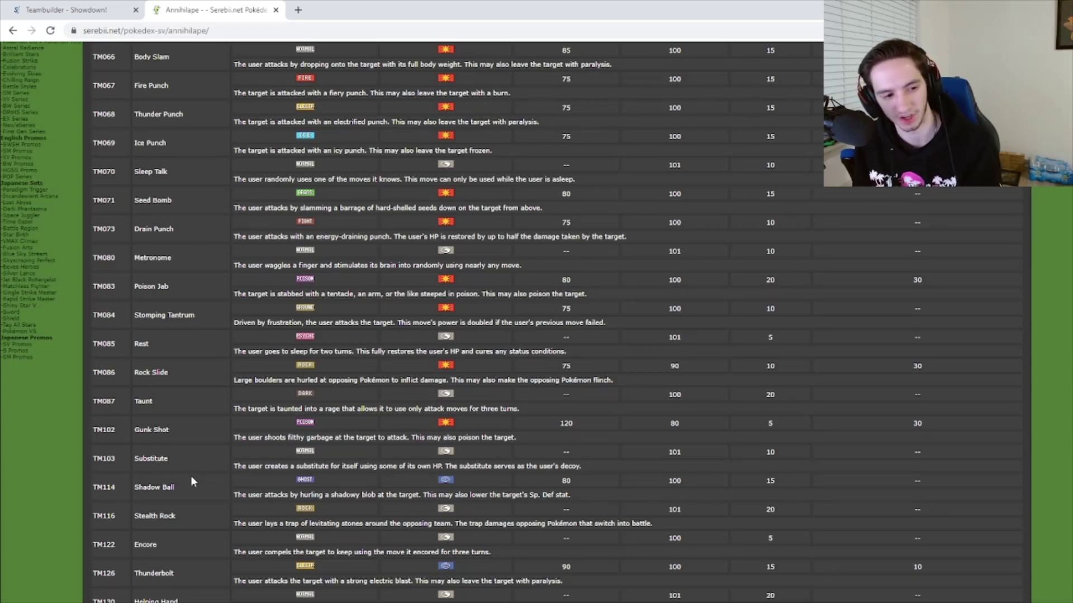
pyautogui.scroll(-4, 192, 481)
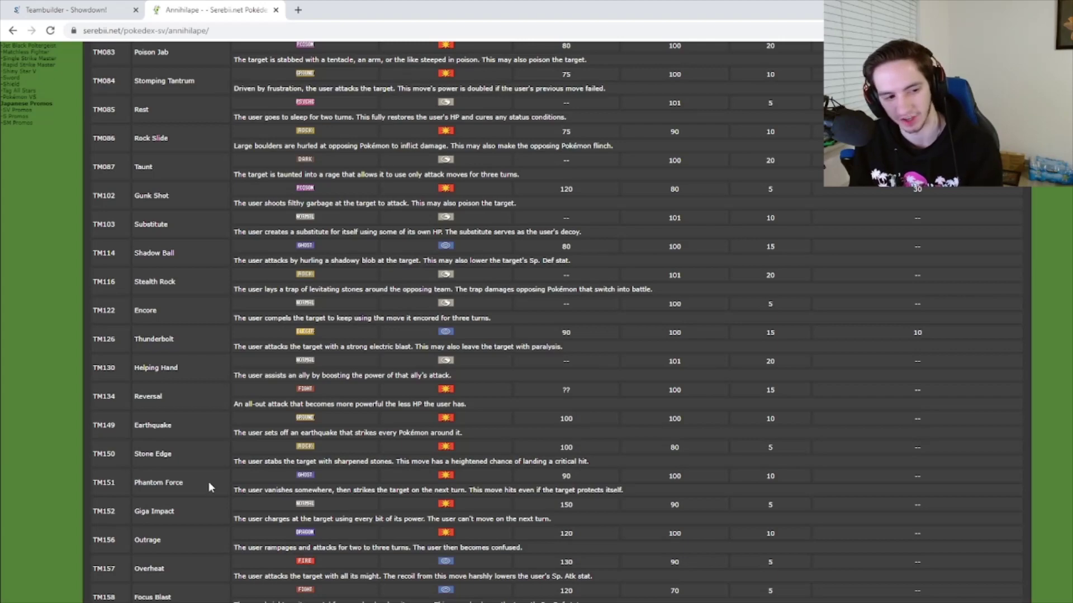
pyautogui.scroll(-3, 209, 482)
pyautogui.scroll(-3, 209, 483)
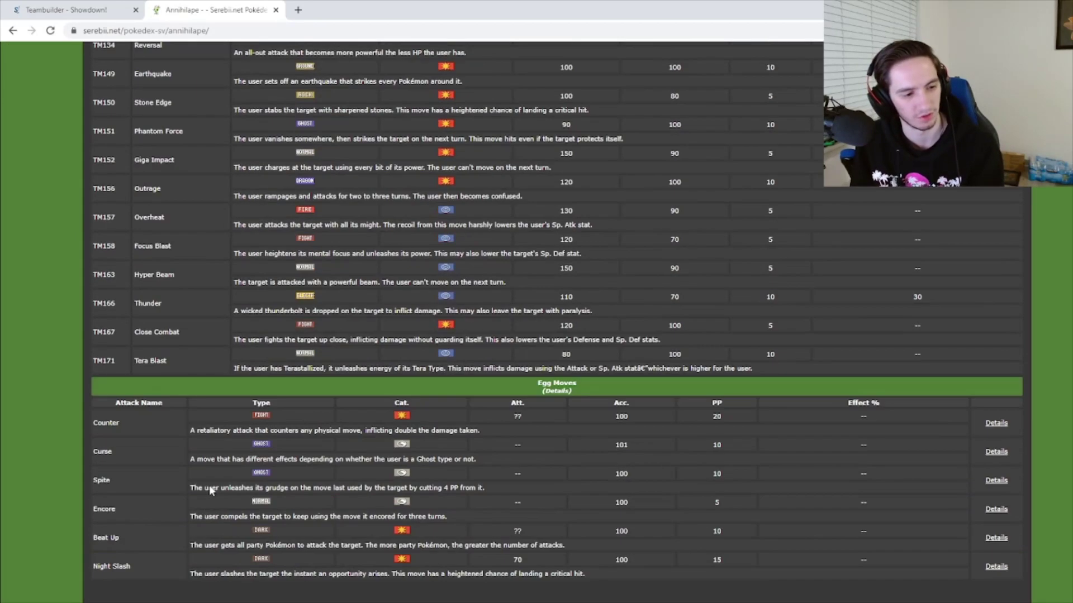
pyautogui.scroll(20, 210, 484)
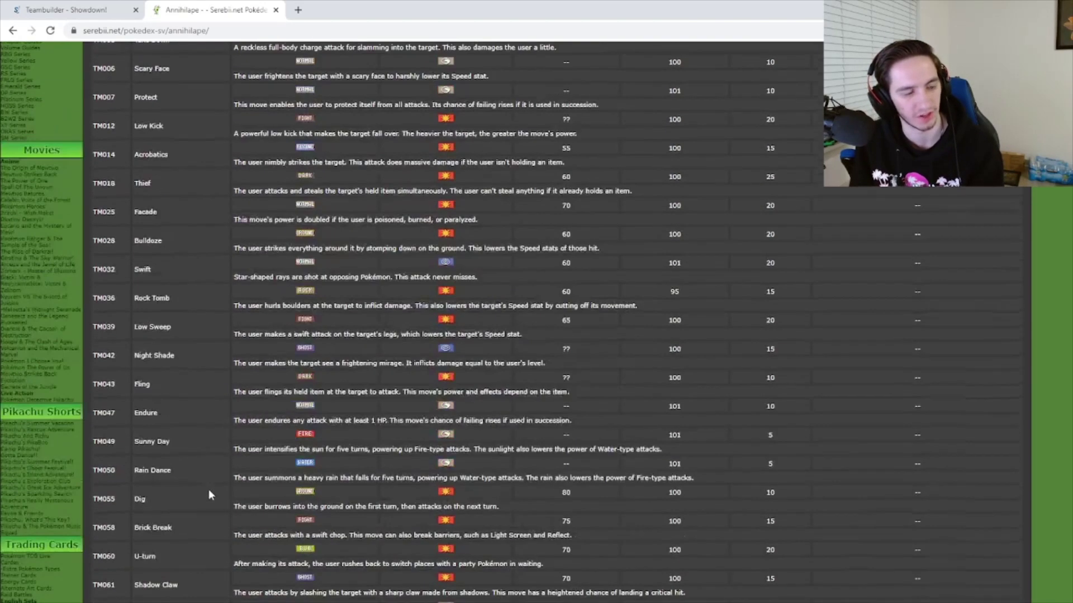
pyautogui.scroll(-2, 231, 472)
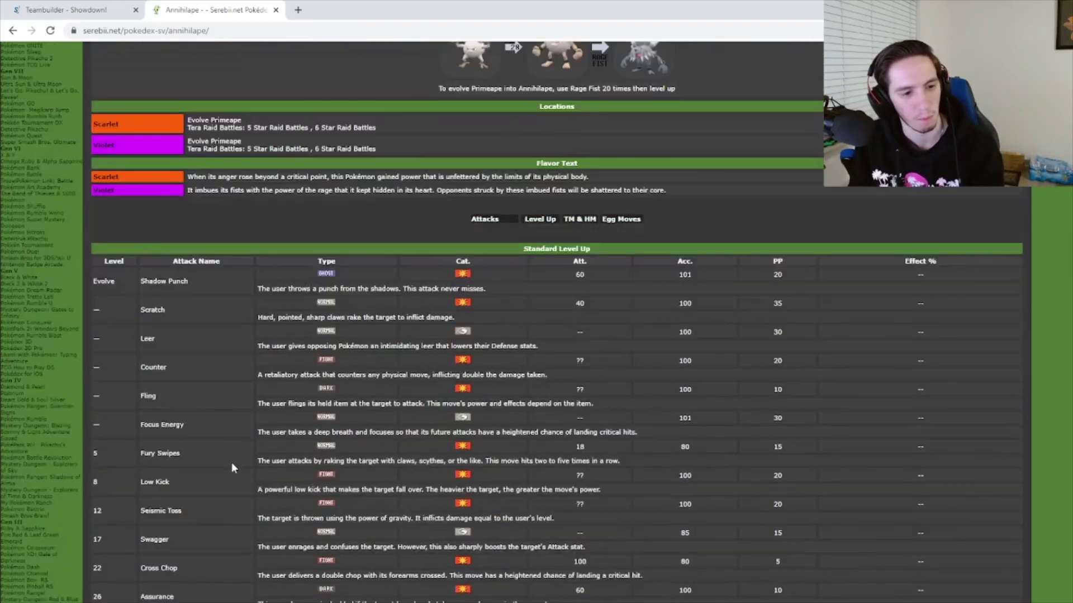
pyautogui.scroll(-1, 230, 483)
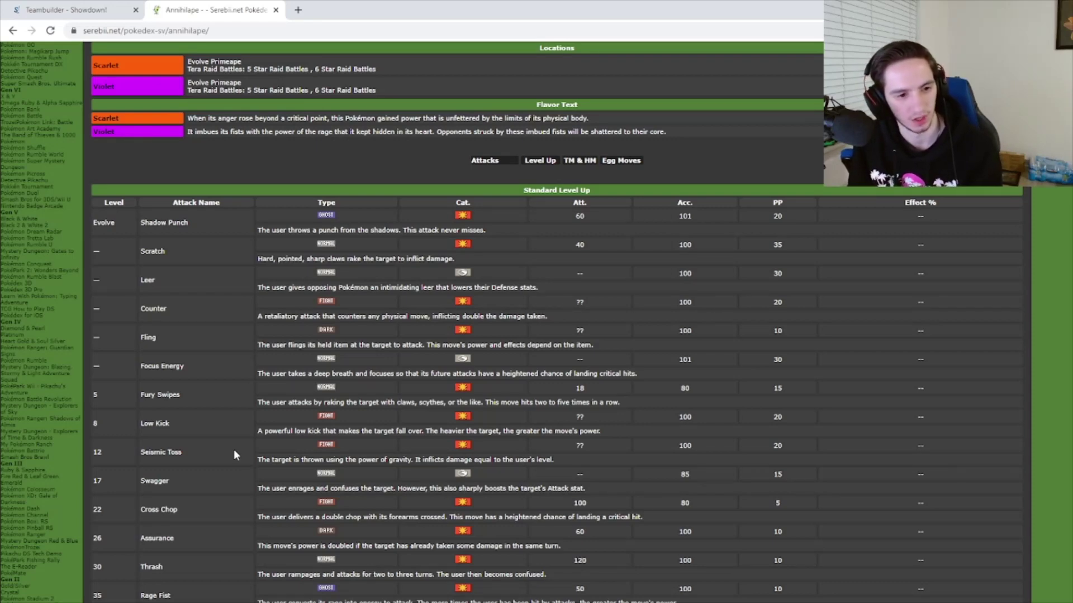
pyautogui.scroll(-1, 233, 452)
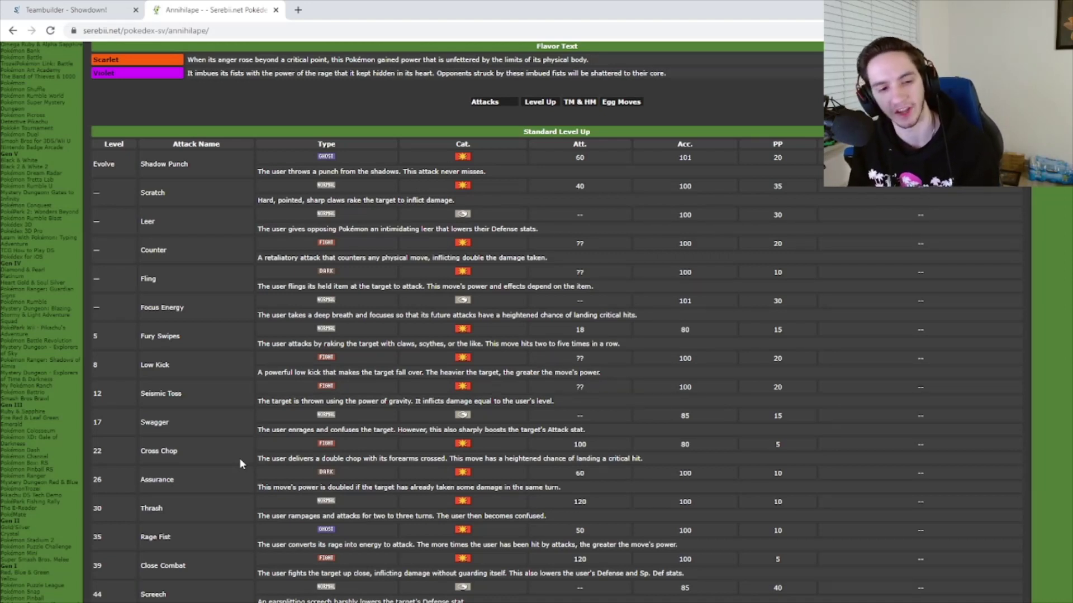
pyautogui.scroll(-2, 241, 463)
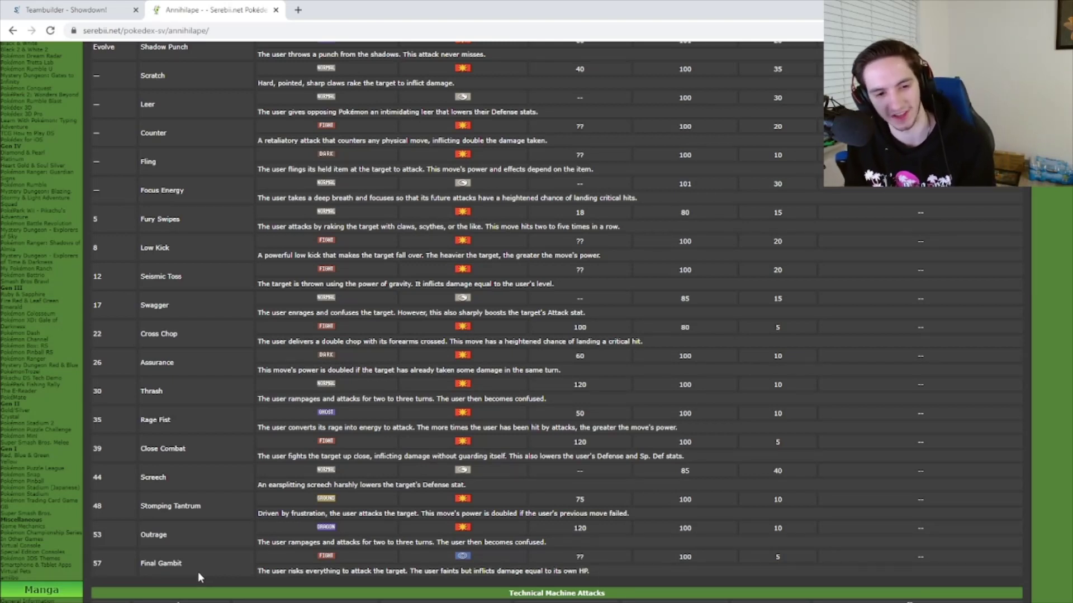
pyautogui.scroll(-3, 234, 486)
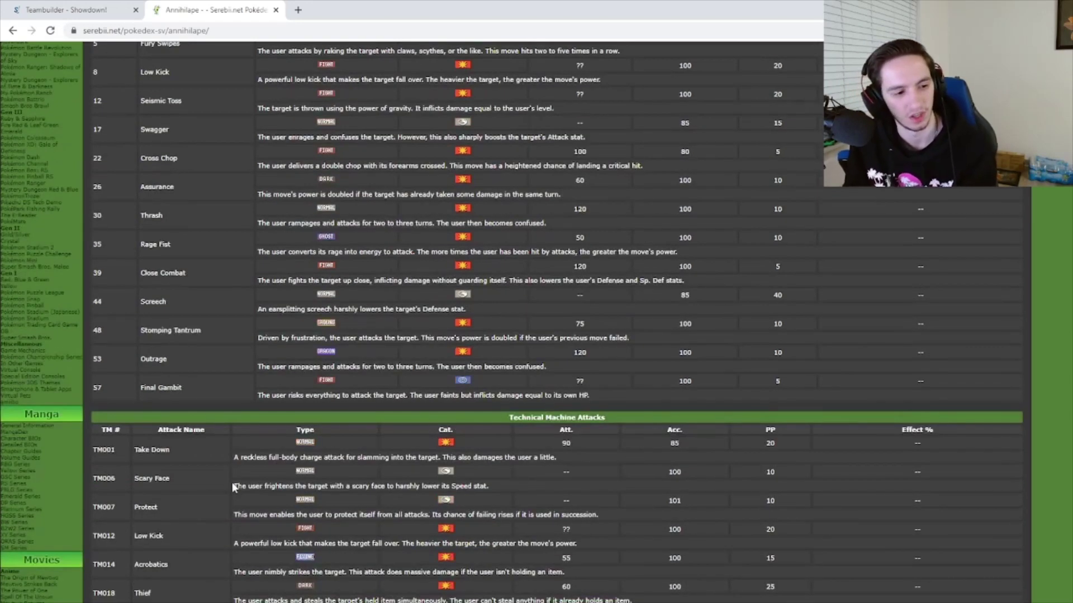
pyautogui.scroll(-2, 232, 484)
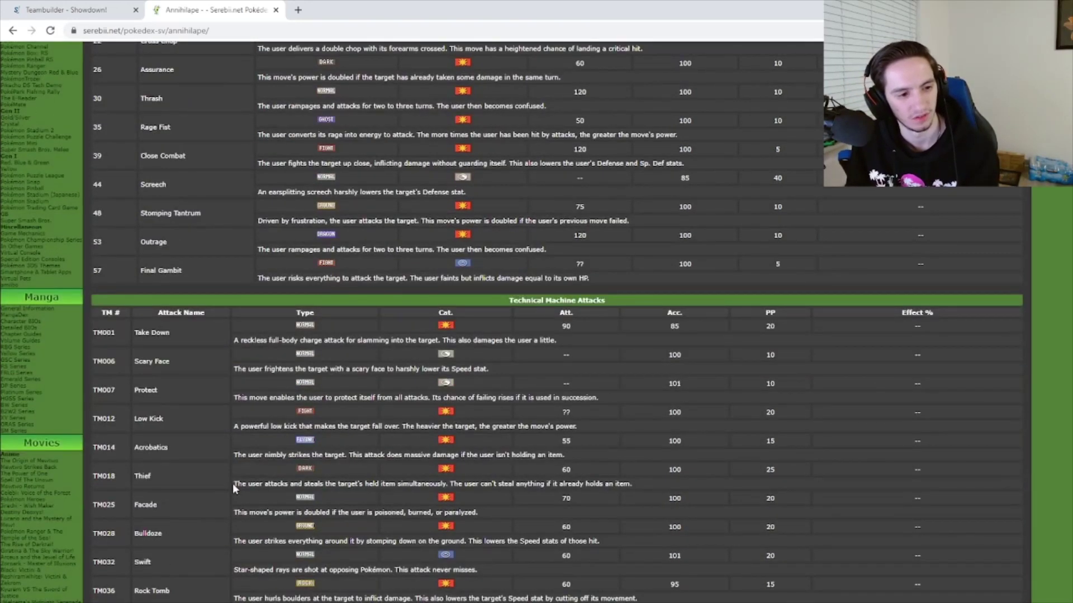
pyautogui.scroll(-4, 232, 483)
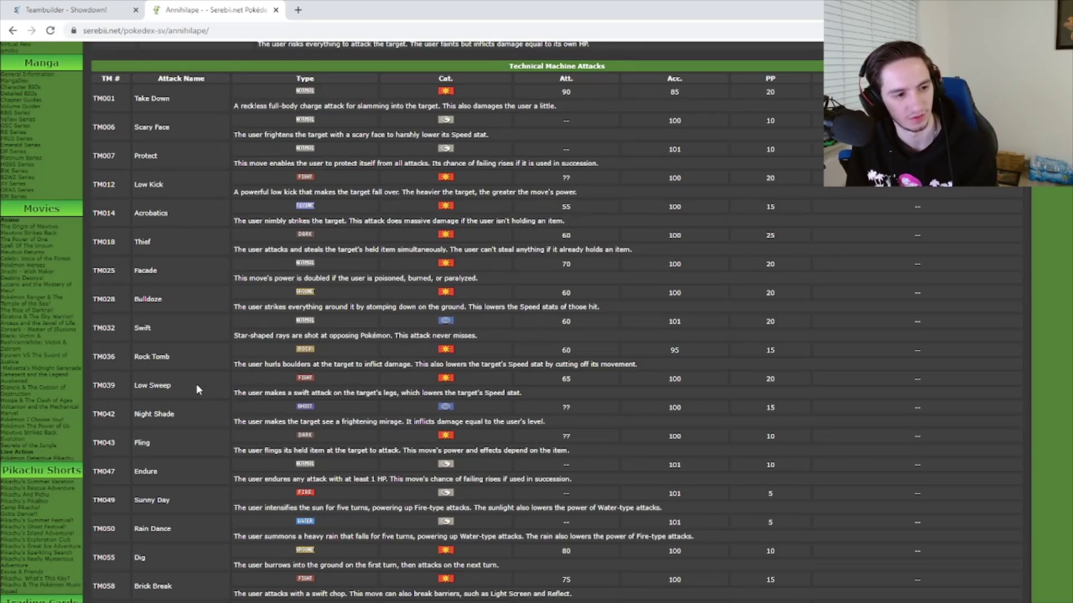
pyautogui.scroll(-2, 195, 391)
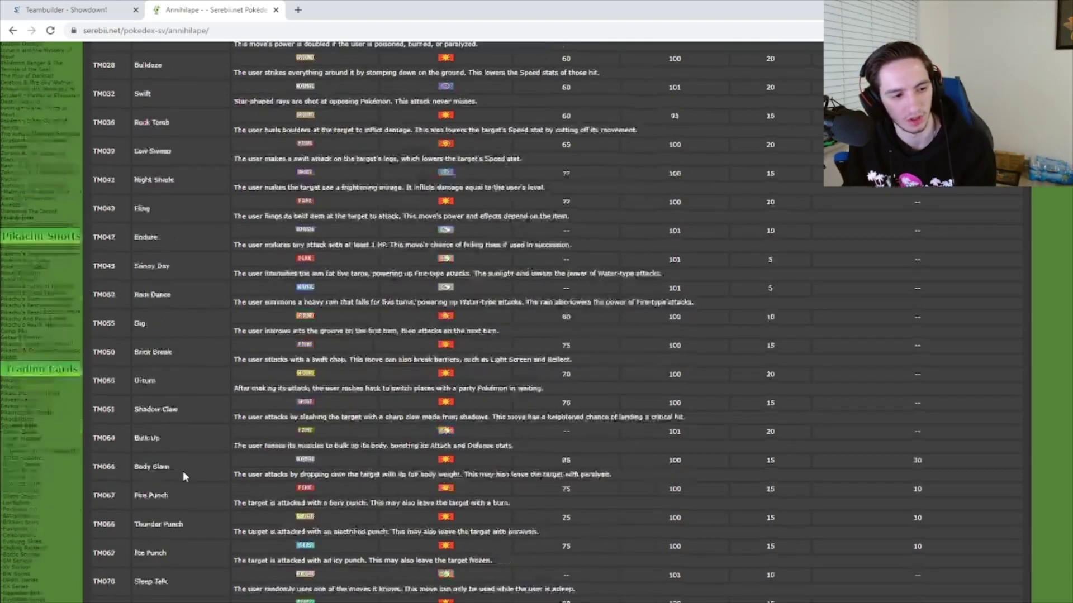
pyautogui.scroll(-2, 182, 471)
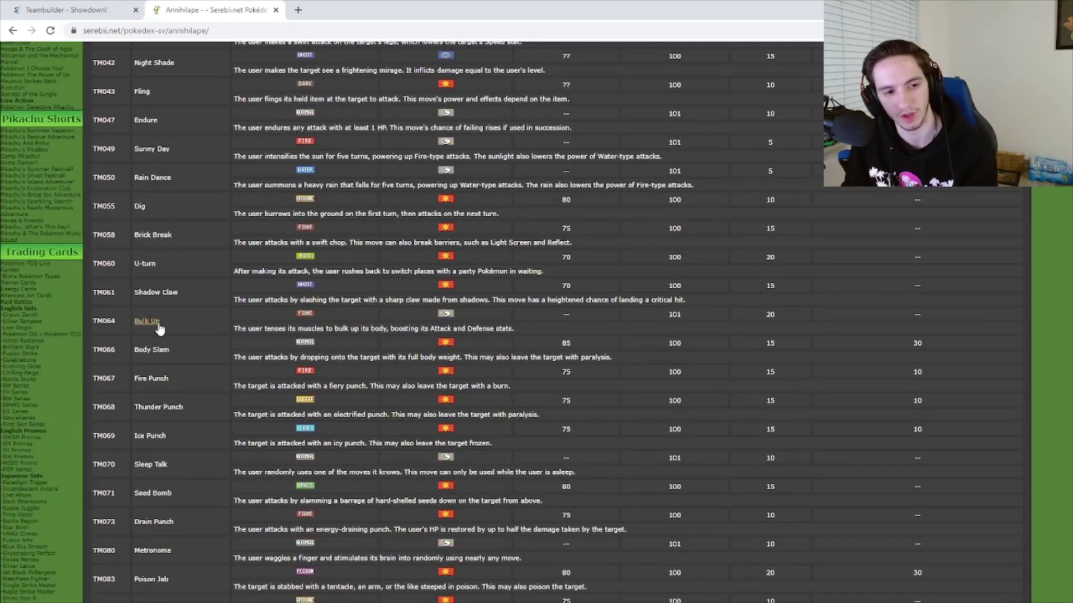
pyautogui.scroll(-1, 217, 328)
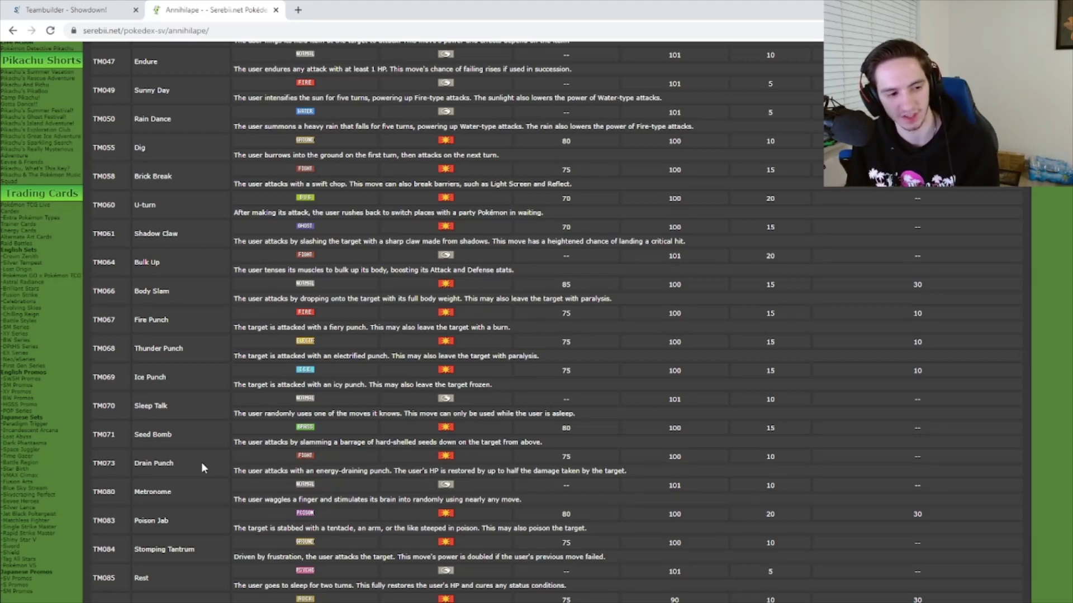
pyautogui.scroll(-3, 202, 465)
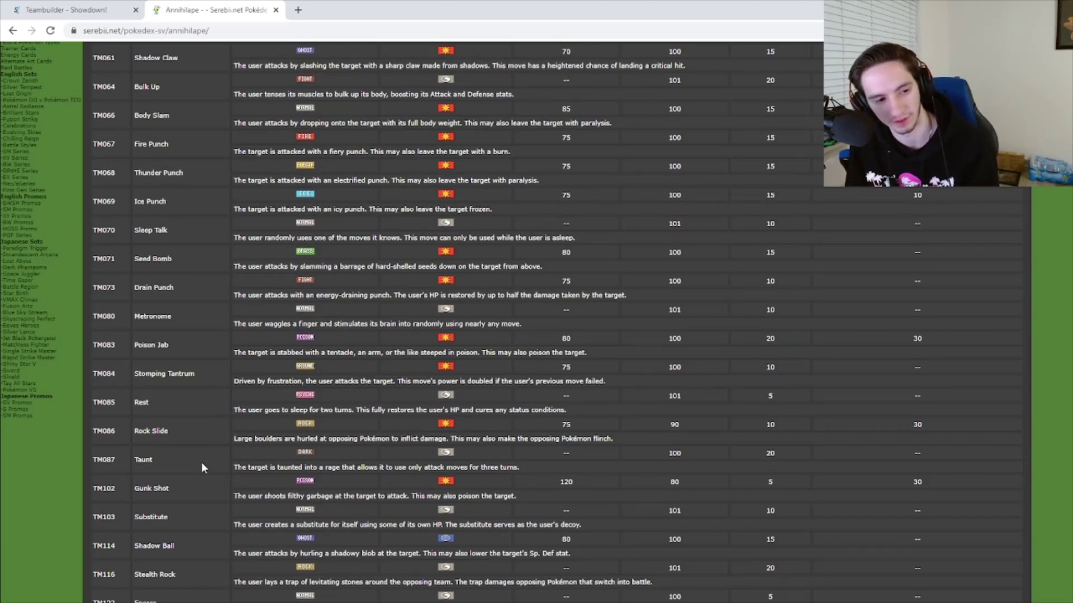
pyautogui.scroll(-4, 202, 464)
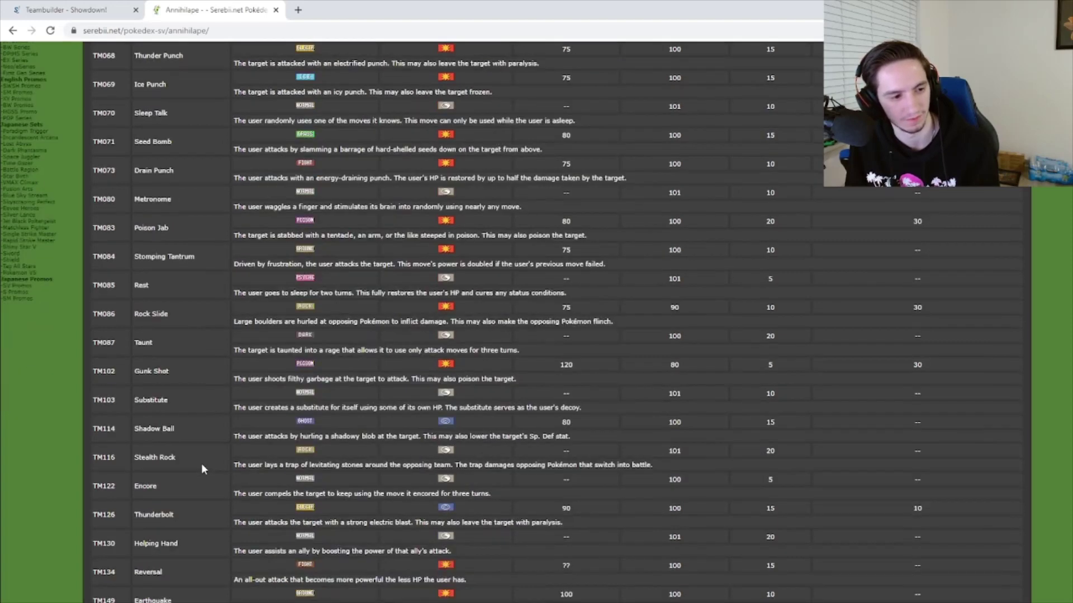
pyautogui.scroll(-5, 202, 466)
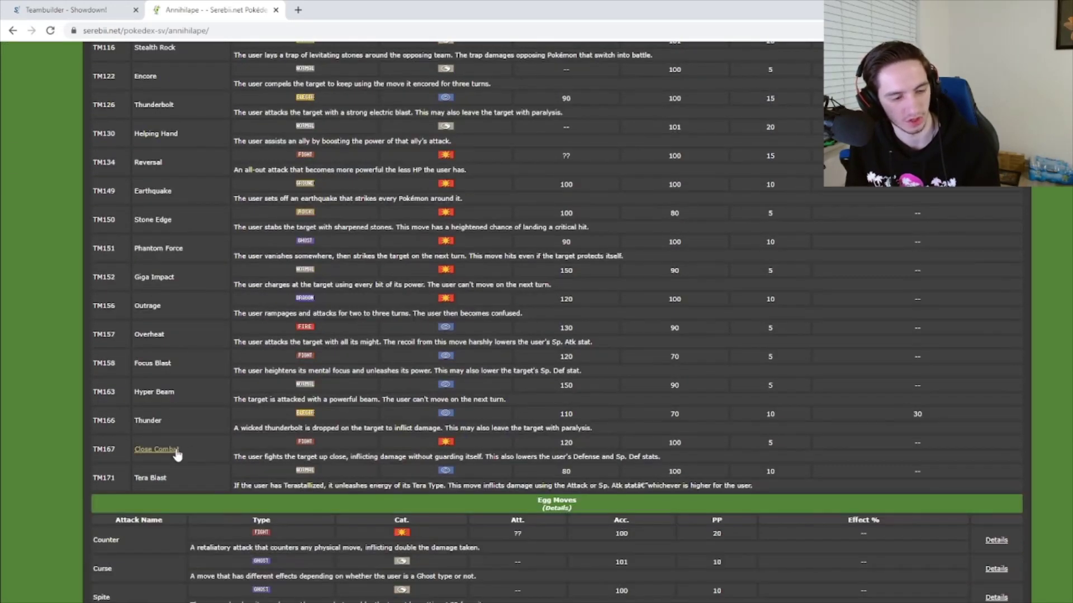
pyautogui.scroll(15, 316, 475)
pyautogui.scroll(7, 316, 480)
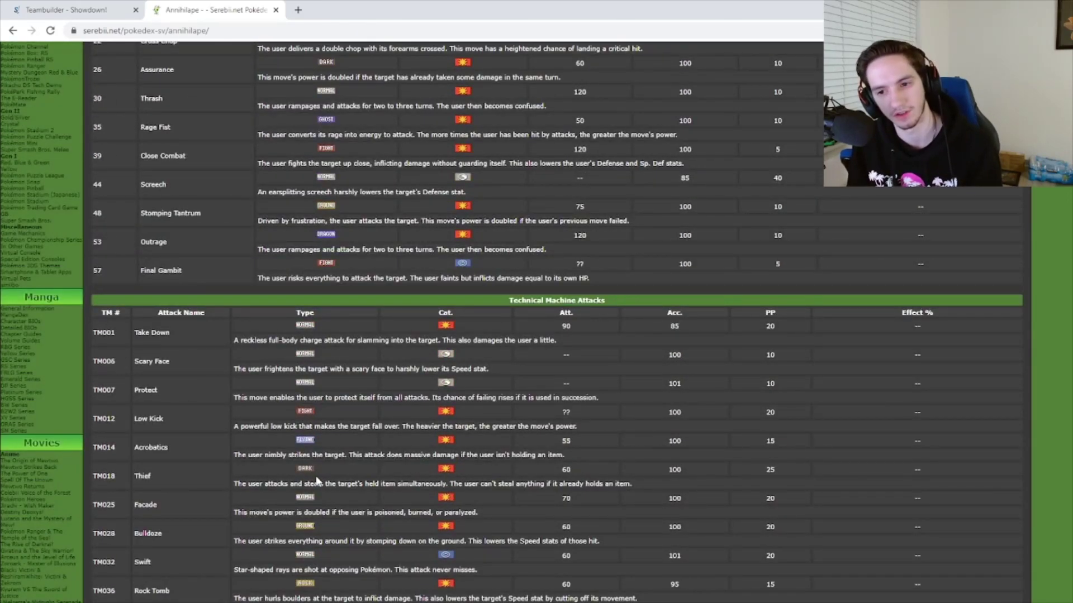
pyautogui.scroll(5, 302, 480)
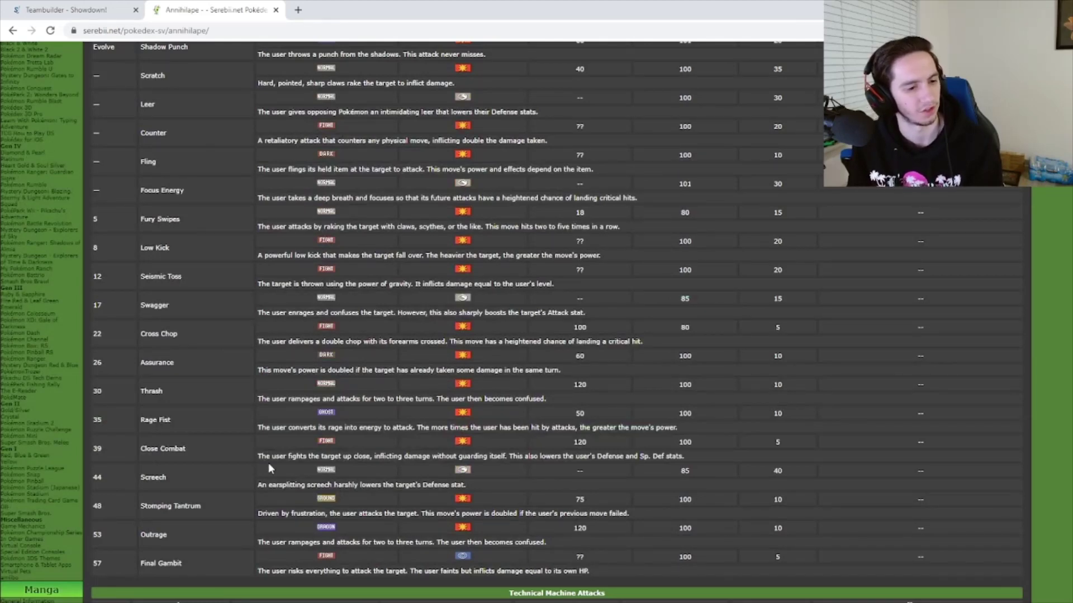
pyautogui.scroll(-8, 268, 467)
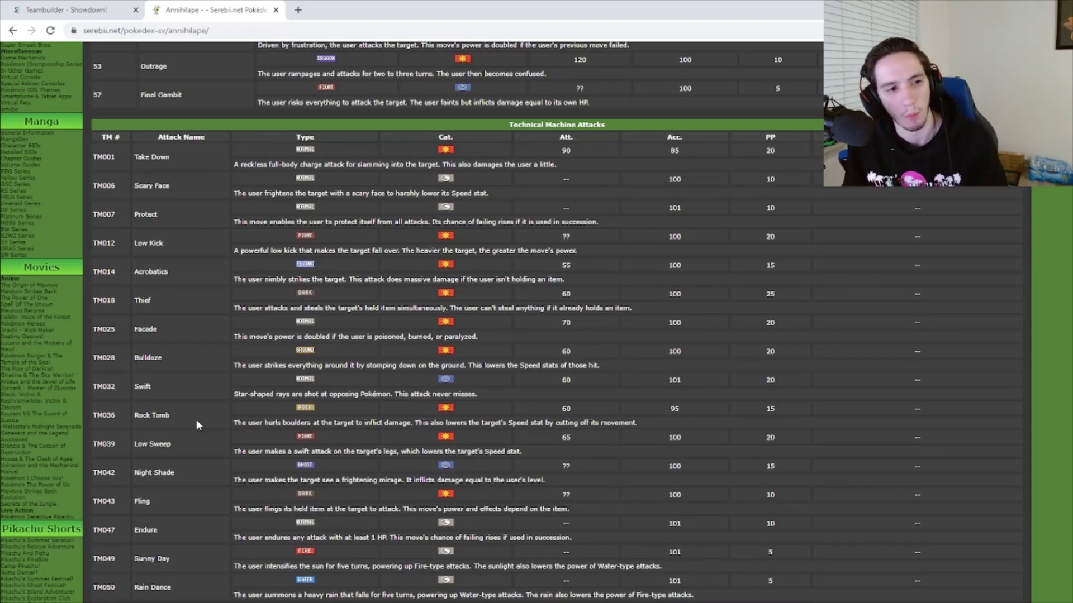
pyautogui.scroll(20, 200, 428)
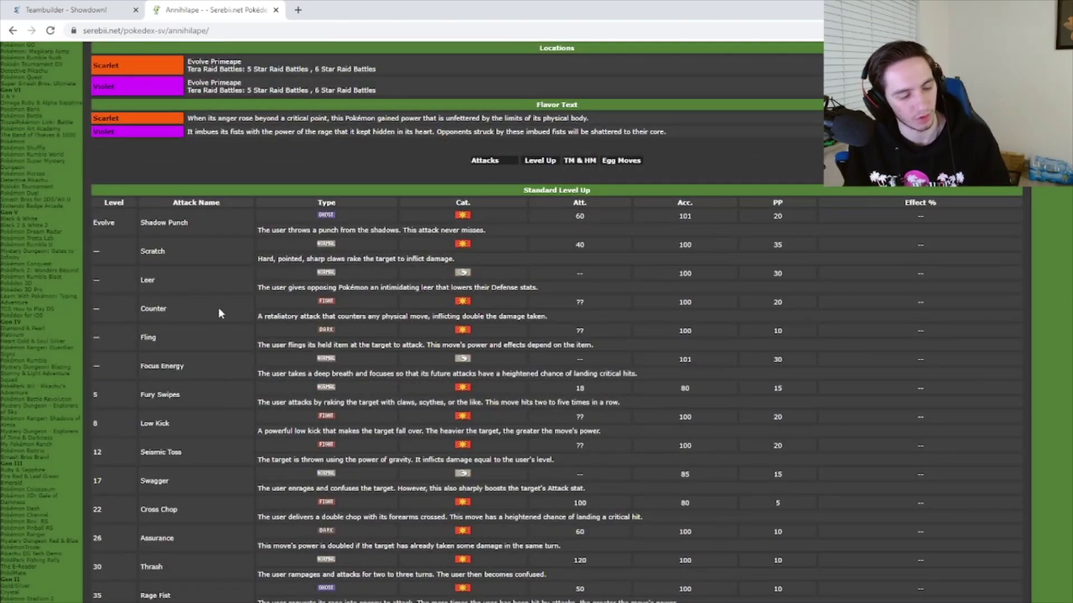
pyautogui.scroll(-1, 222, 316)
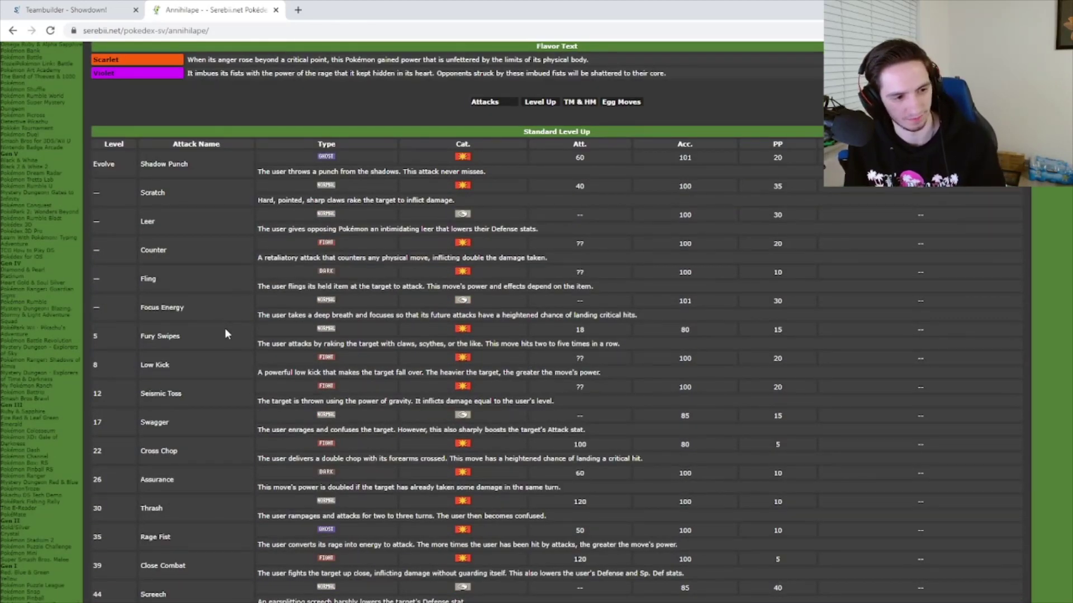
pyautogui.scroll(-2, 208, 467)
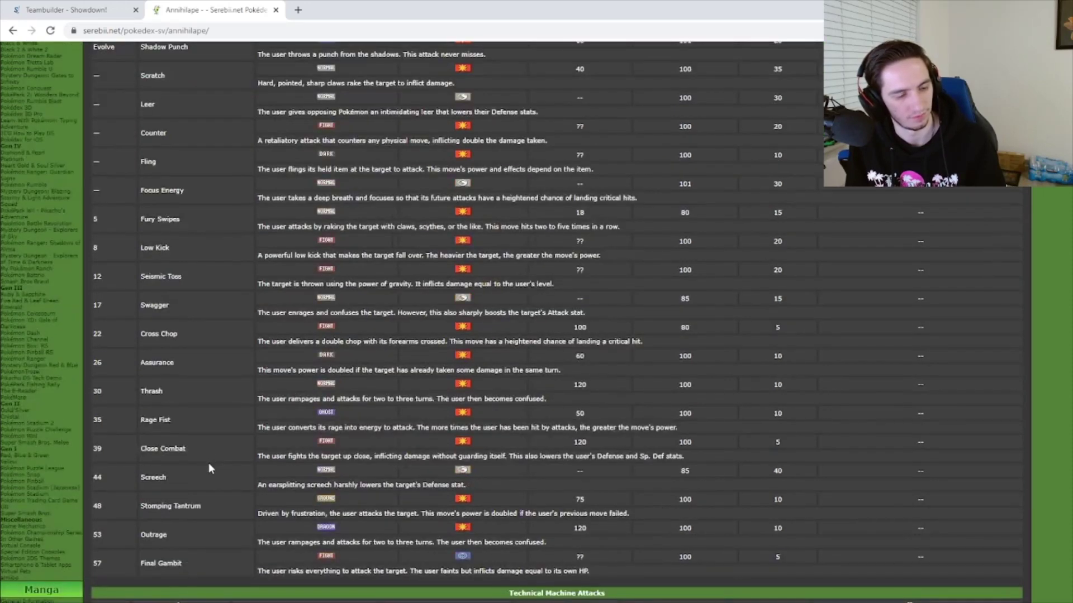
pyautogui.scroll(-1, 209, 462)
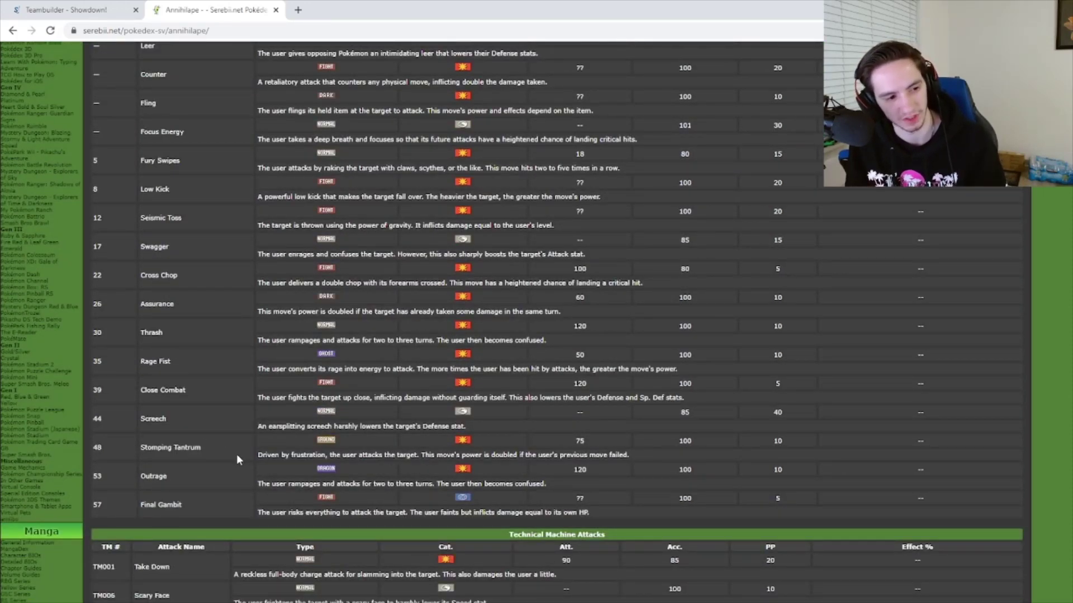
pyautogui.scroll(-6, 237, 459)
pyautogui.scroll(-4, 236, 455)
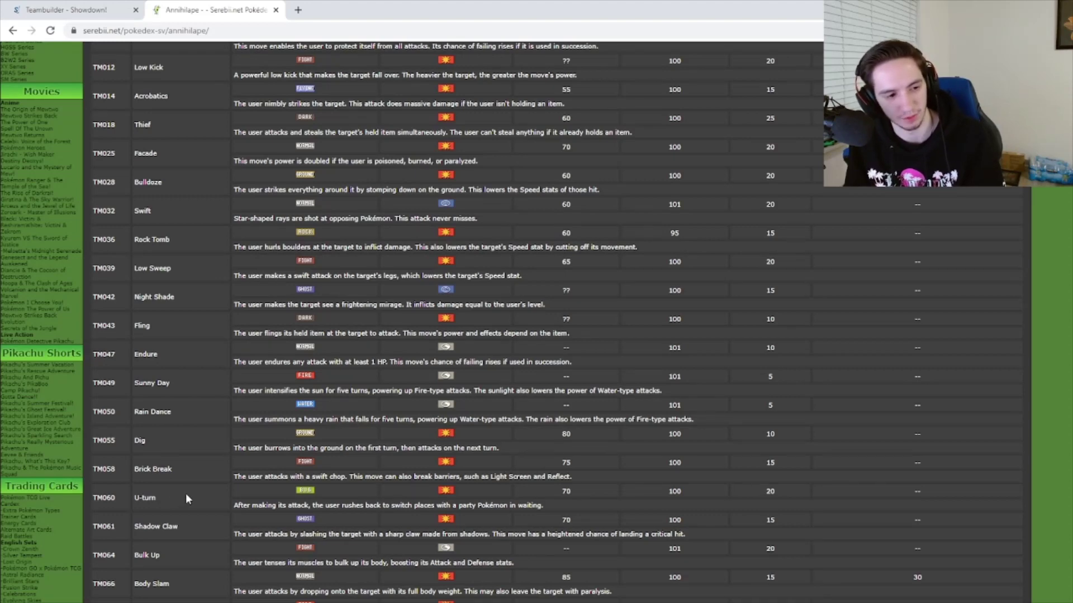
pyautogui.scroll(-3, 186, 490)
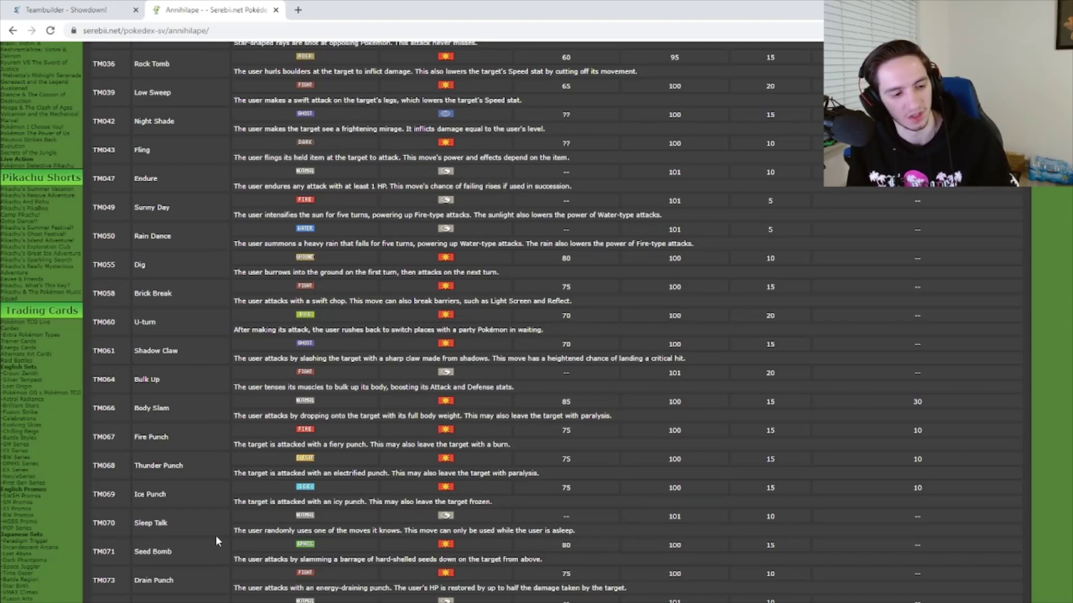
pyautogui.scroll(-3, 216, 534)
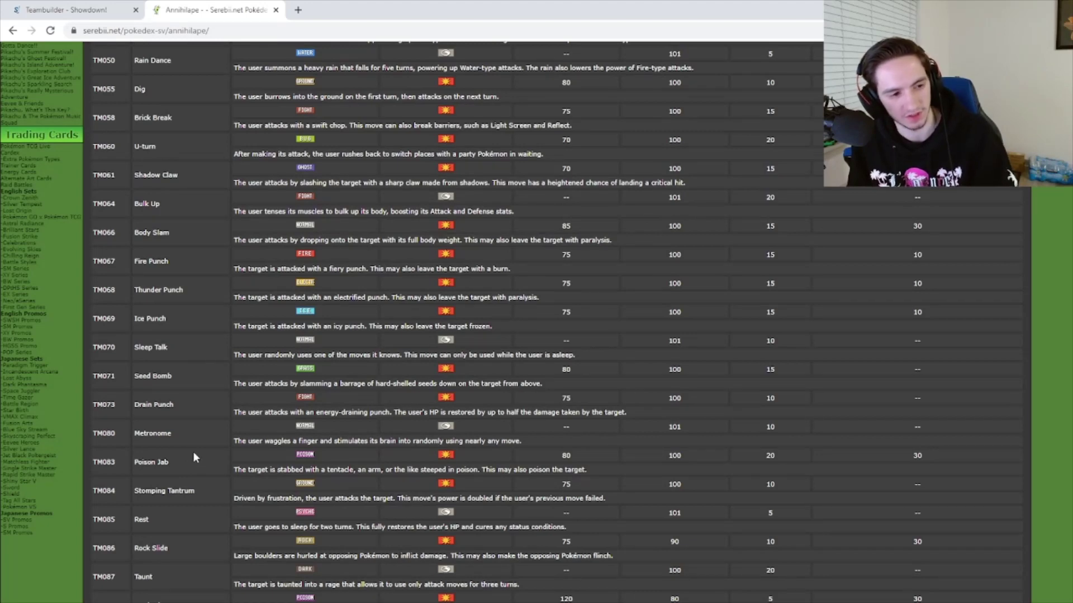
pyautogui.scroll(-1, 194, 461)
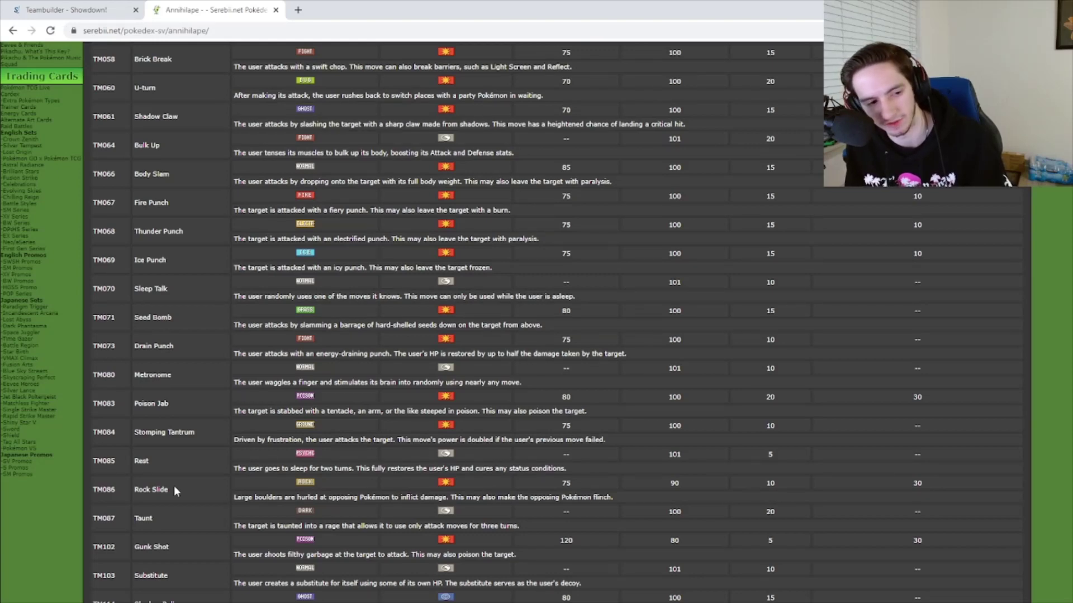
pyautogui.scroll(-1, 190, 484)
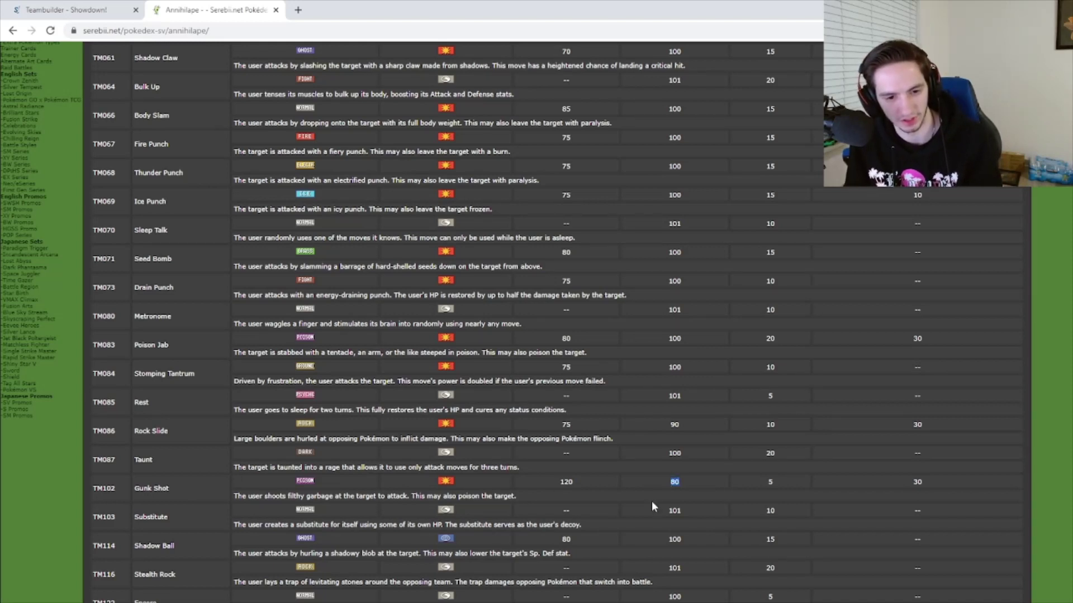
pyautogui.click(204, 493)
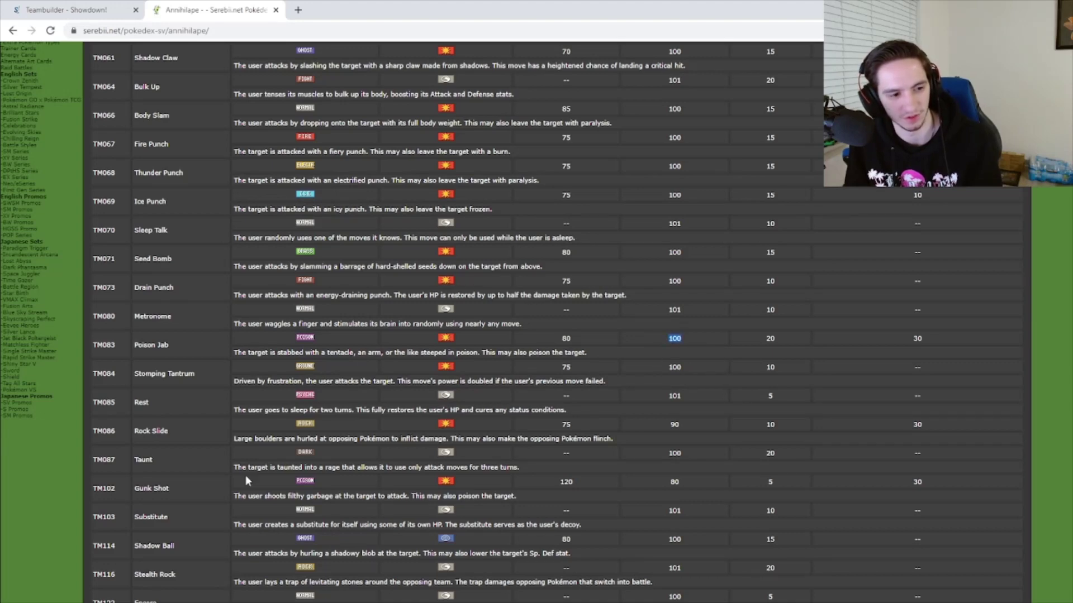
pyautogui.click(196, 551)
pyautogui.scroll(-2, 207, 524)
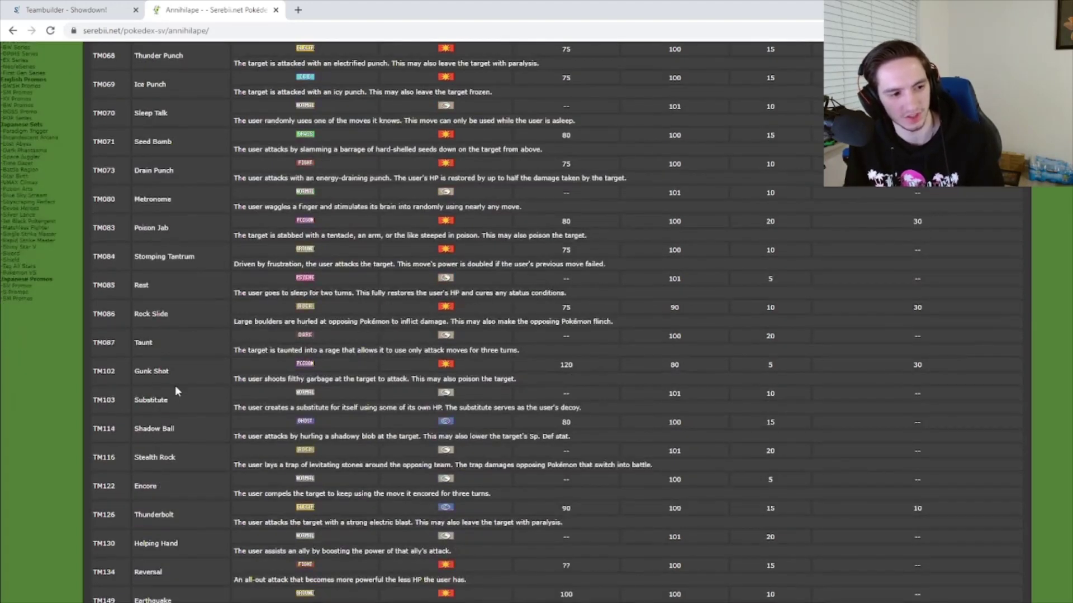
pyautogui.click(190, 397)
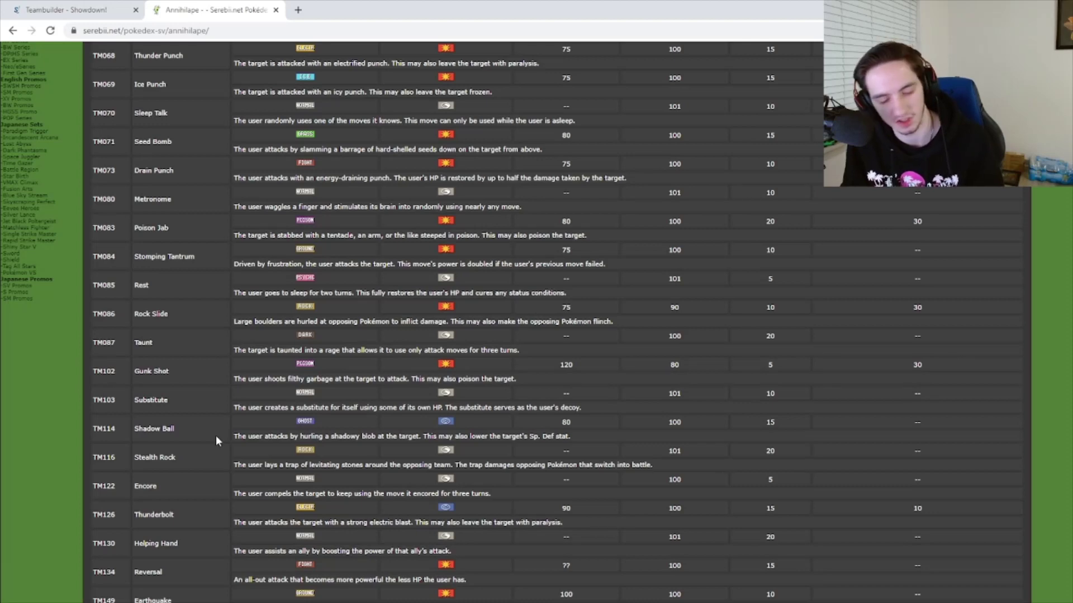
pyautogui.scroll(-2, 216, 439)
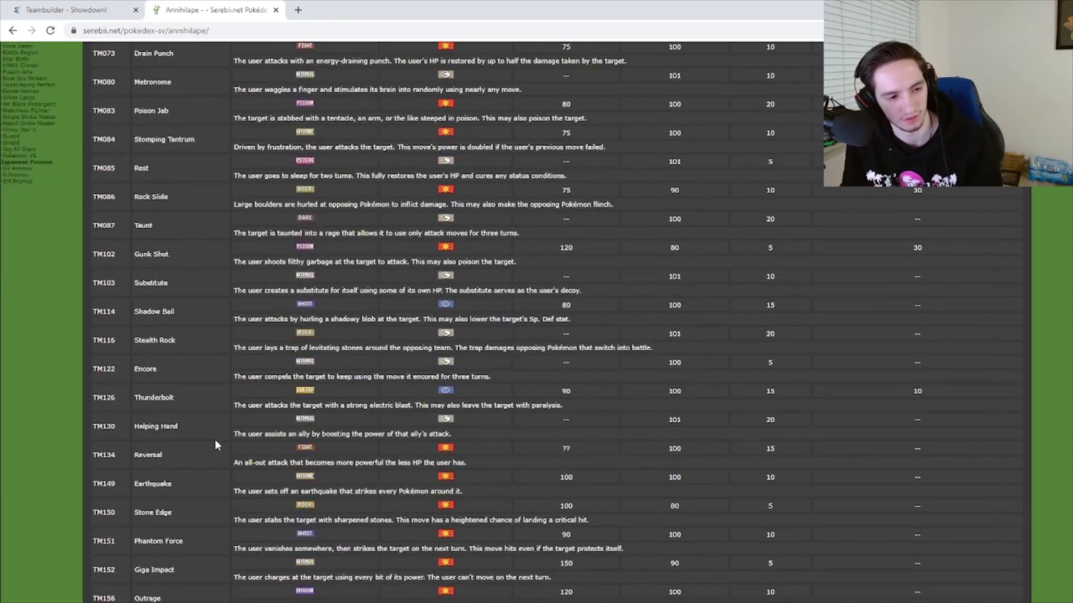
pyautogui.doubleClick(173, 483)
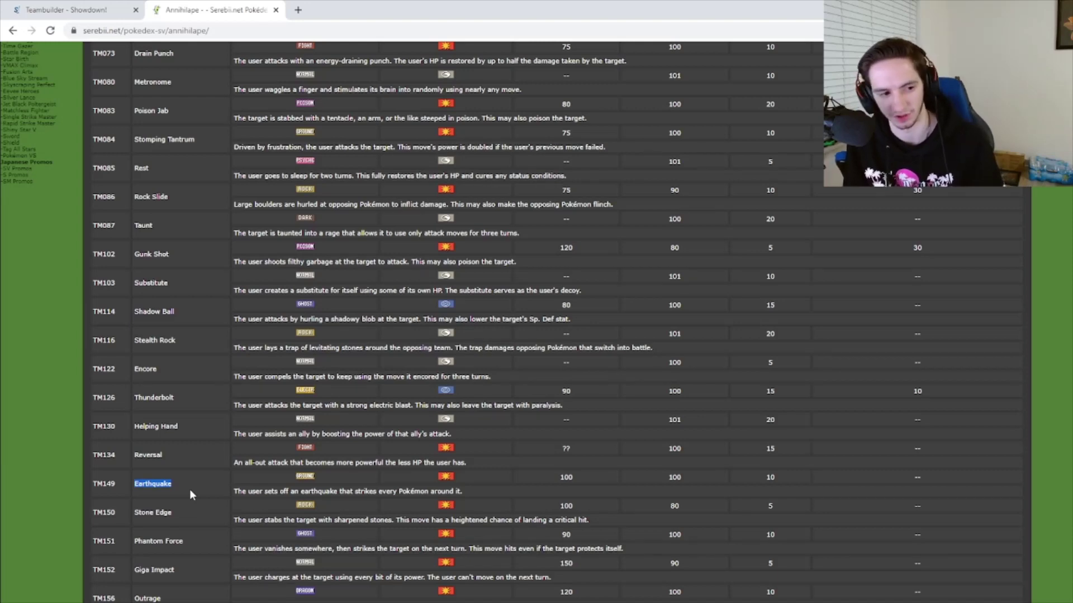
pyautogui.scroll(-2, 189, 493)
# - Highlight and clear Outrage and Night Slash in Serebii's move lists, then return to the Showdown teambuilder
pyautogui.click(193, 391)
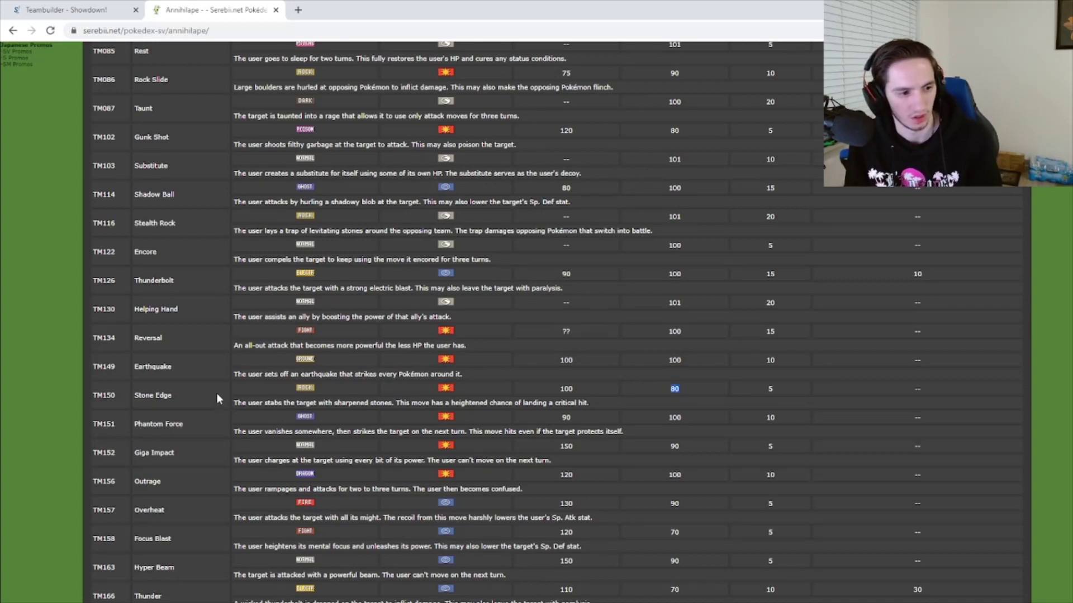
pyautogui.doubleClick(166, 484)
pyautogui.scroll(-2, 180, 478)
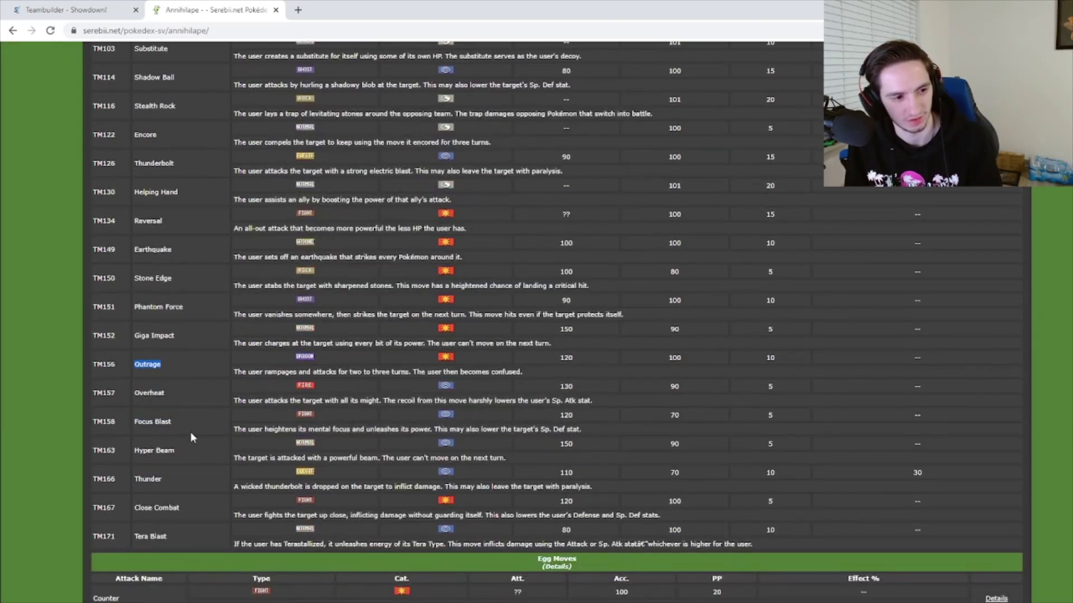
pyautogui.click(190, 504)
pyautogui.scroll(-3, 193, 498)
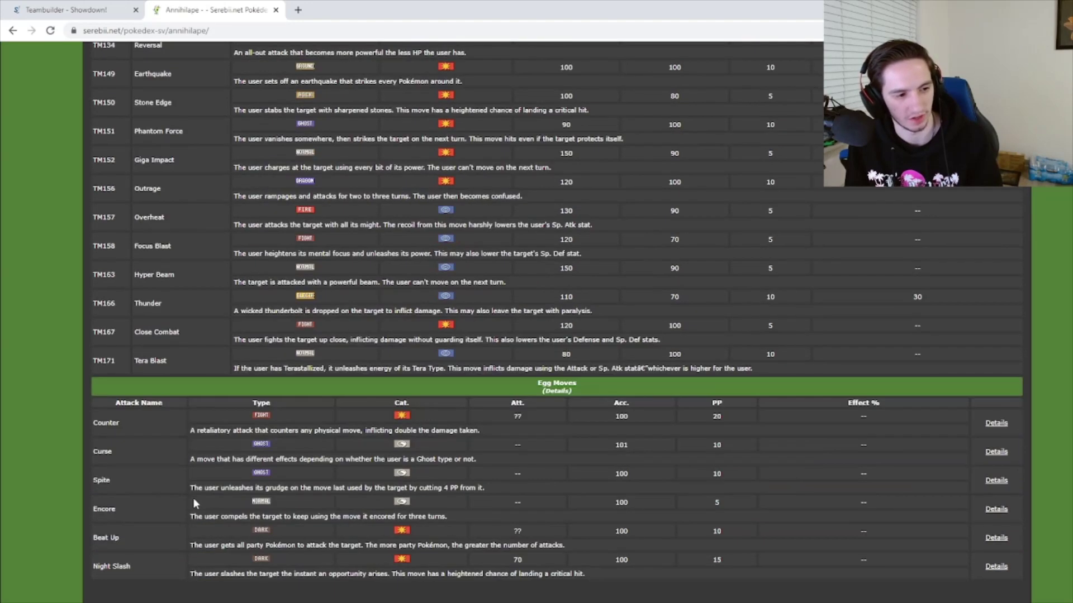
pyautogui.moveTo(143, 567); pyautogui.dragTo(93, 564)
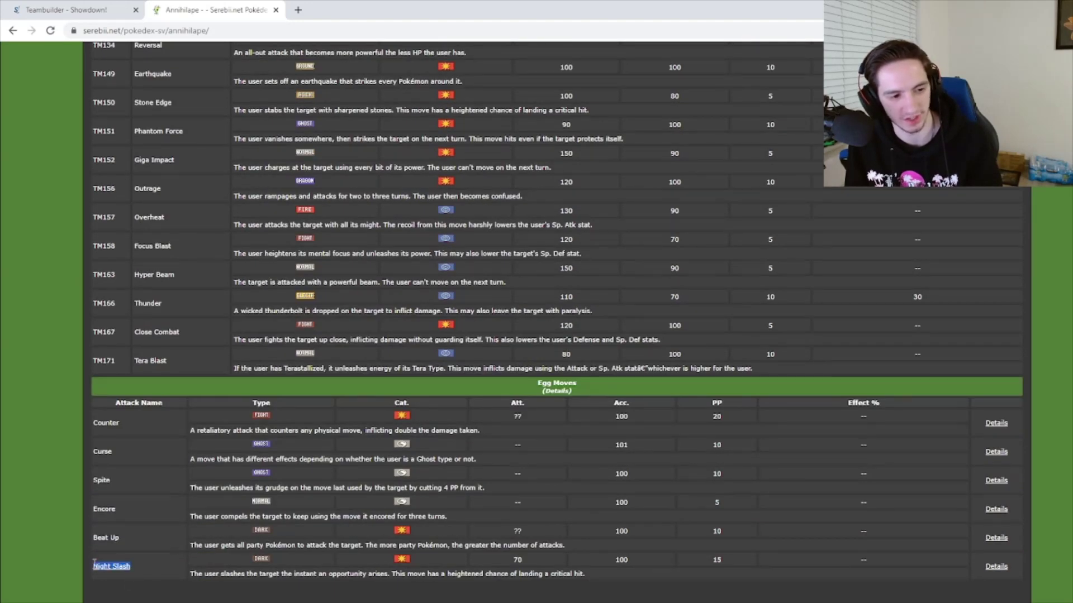
pyautogui.click(218, 598)
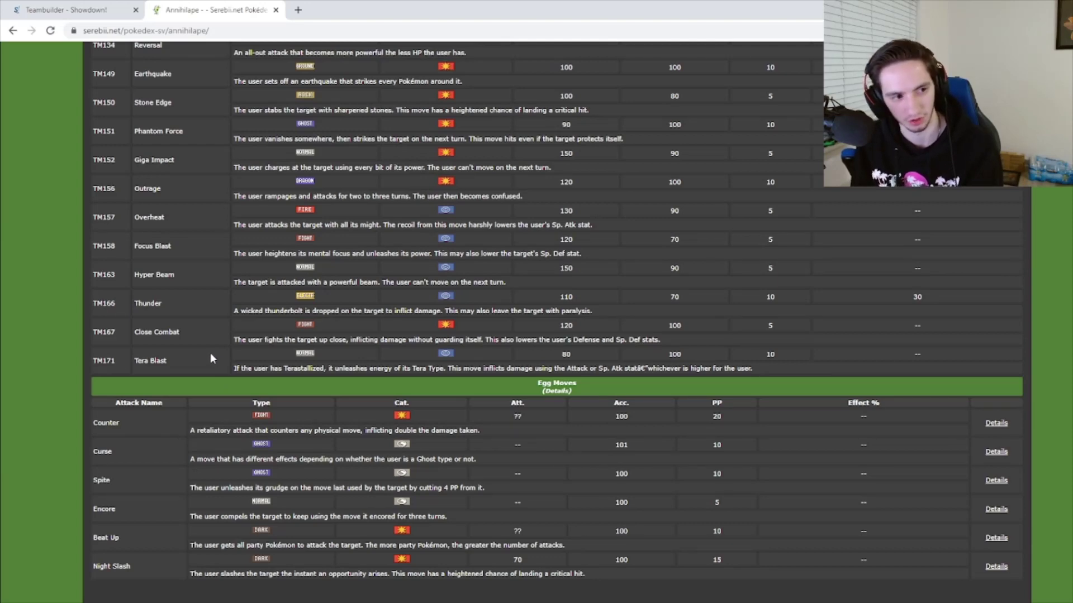
pyautogui.scroll(20, 205, 351)
pyautogui.click(79, 10)
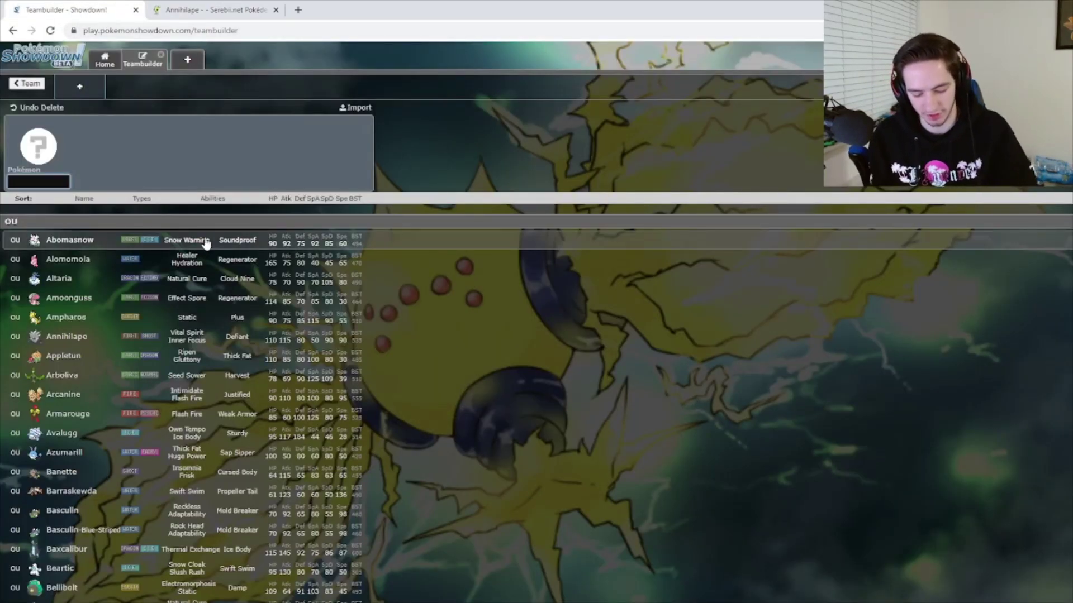
# - Enter Annihilape in the empty slot, give it Choice Scarf, and pick the Defiant ability
pyautogui.write('annihil')
pyautogui.press('Return')
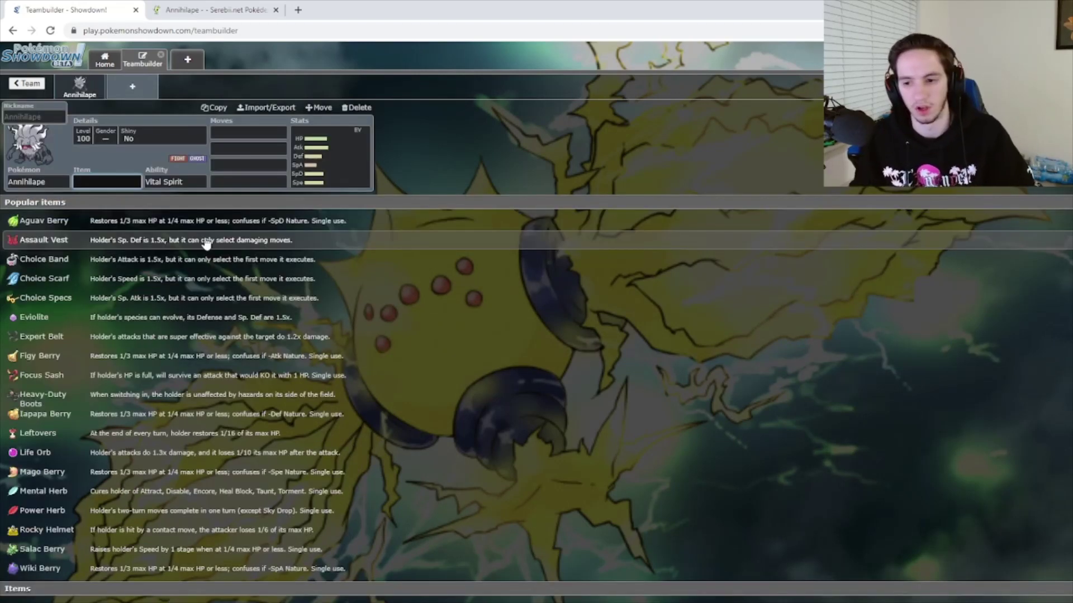
pyautogui.write('scarf')
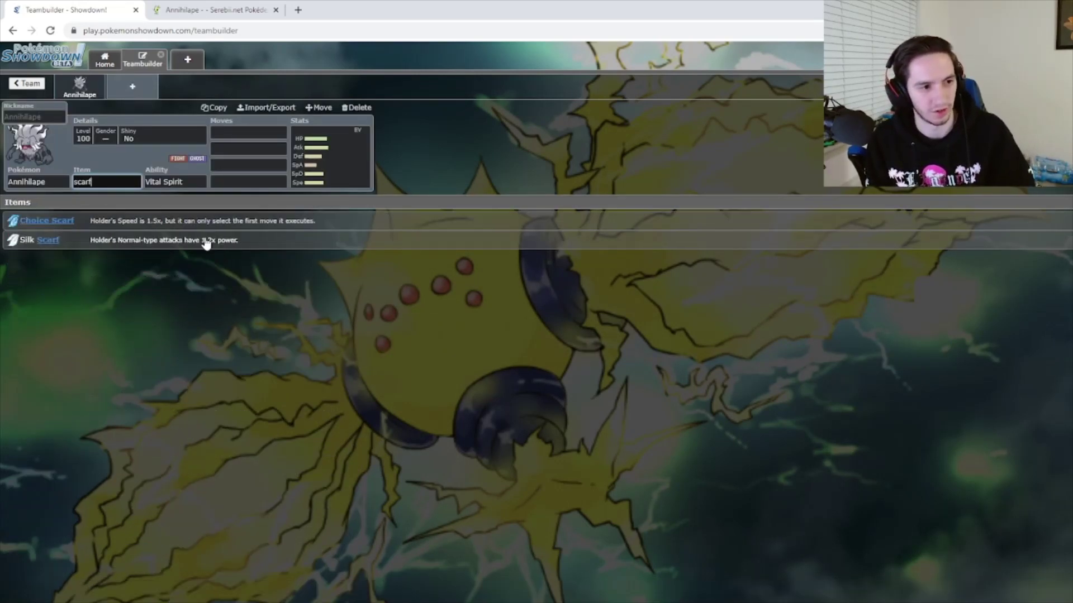
pyautogui.press('Return')
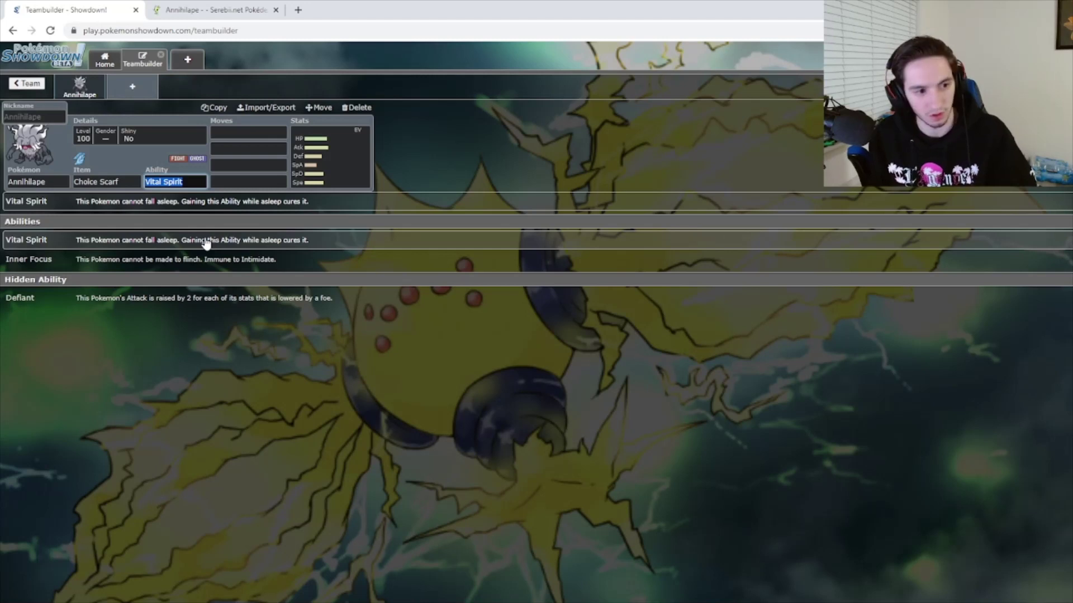
pyautogui.click(201, 299)
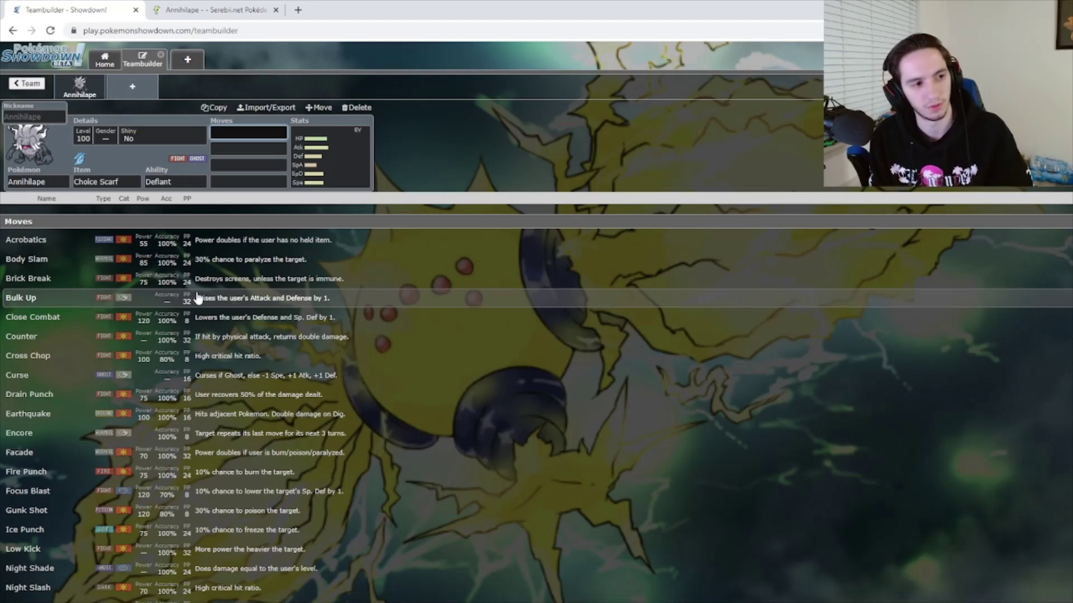
# - Give the Scarf Annihilape Close Combat, Rage Fist and Low Sweep as its first three moves
pyautogui.write('cc')
pyautogui.press('Return')
pyautogui.write('rage')
pyautogui.press('Return')
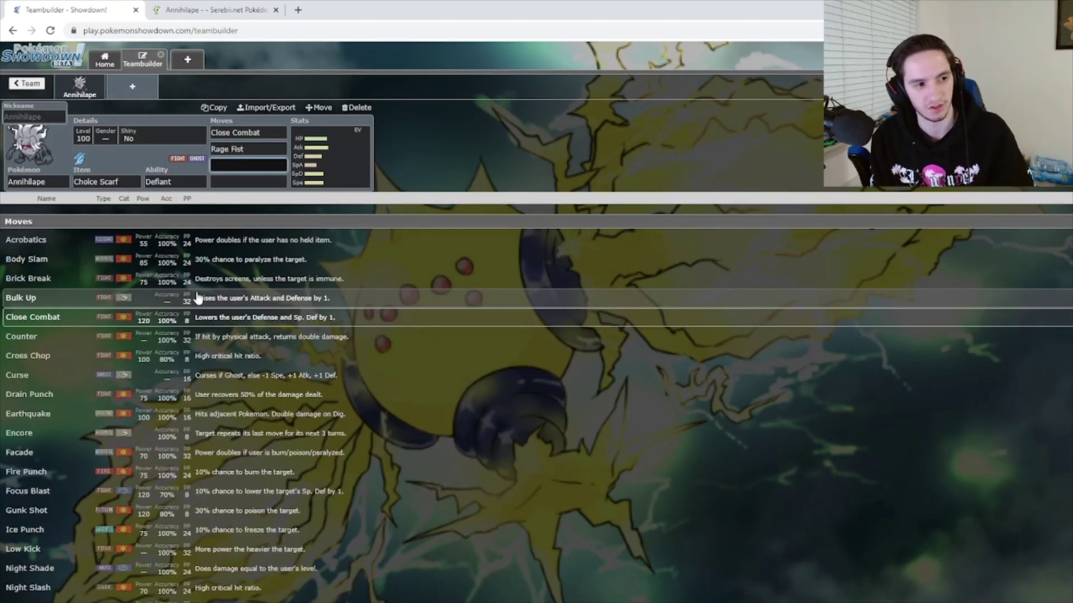
pyautogui.write('low')
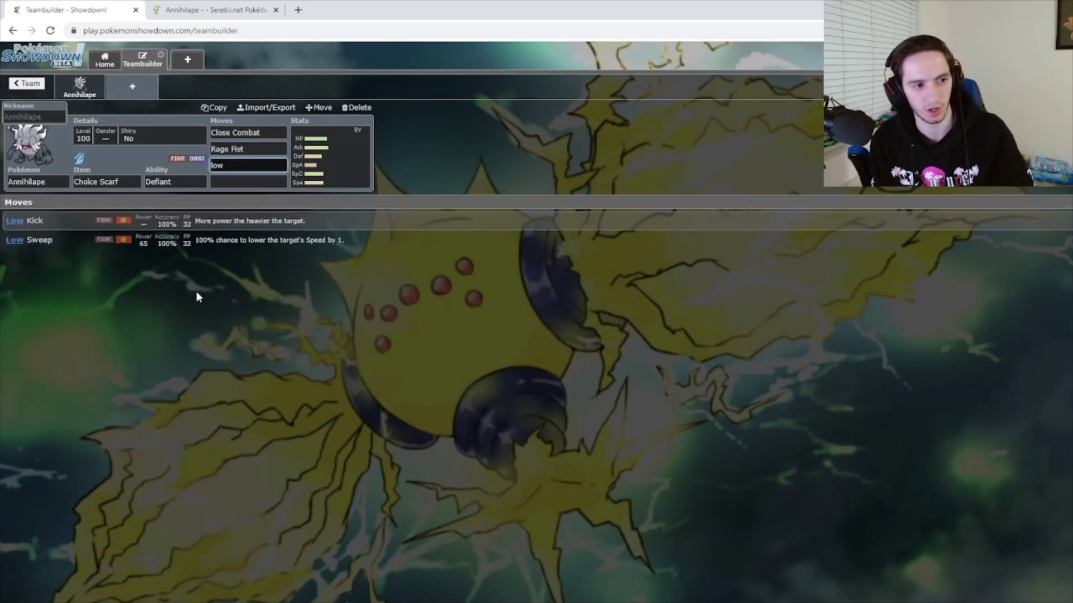
pyautogui.press('Down')
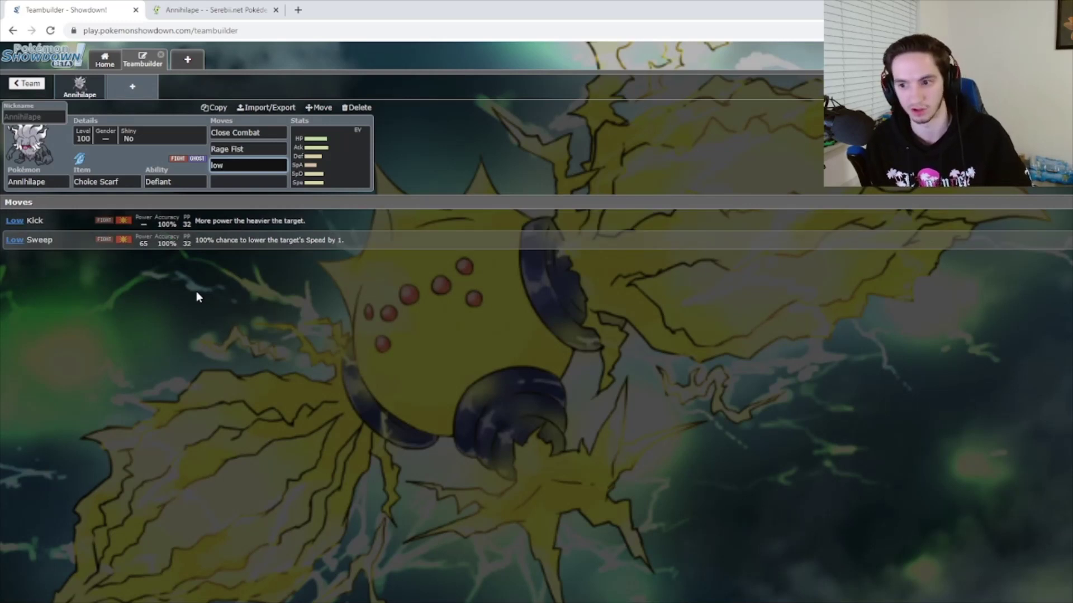
pyautogui.press('Return')
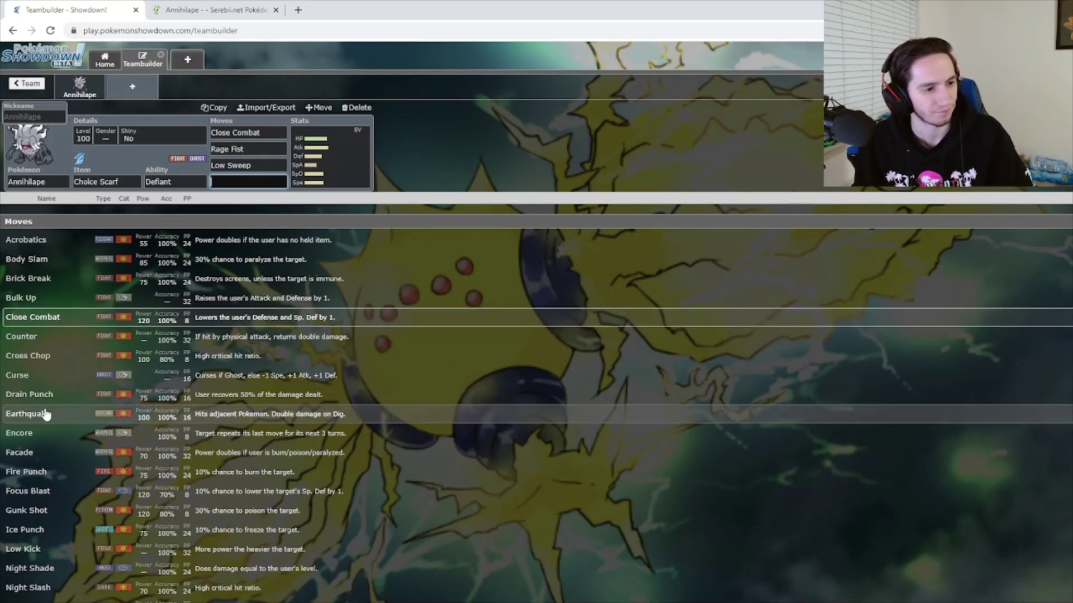
pyautogui.scroll(-10, 67, 430)
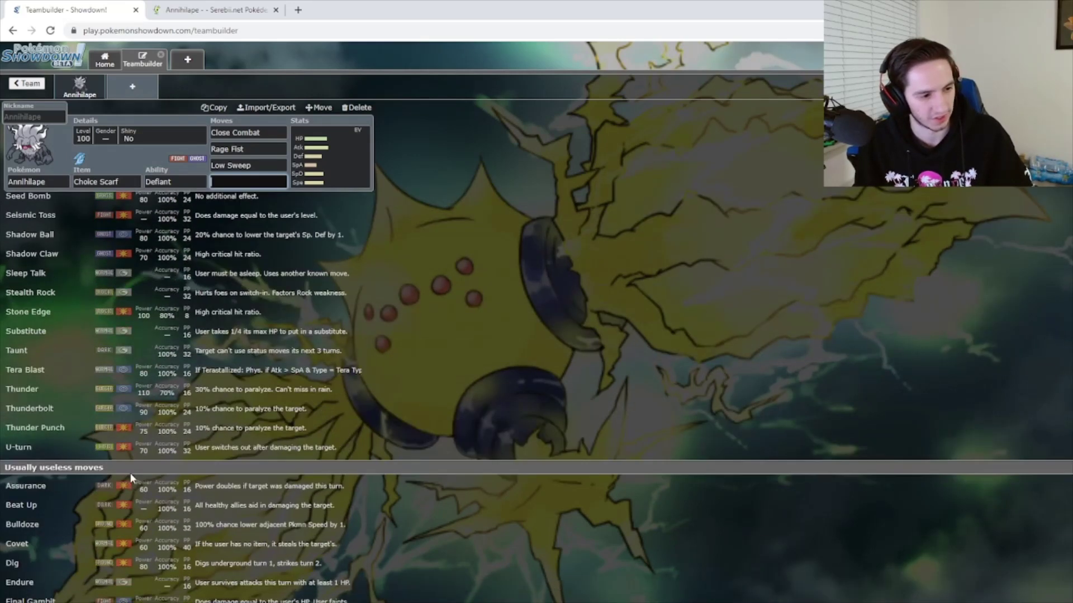
# - Add Tera Blast fourth, apply the 252 Atk / 4 SpA / 252 Spe spread, and make the nature Lonely
pyautogui.click(73, 371)
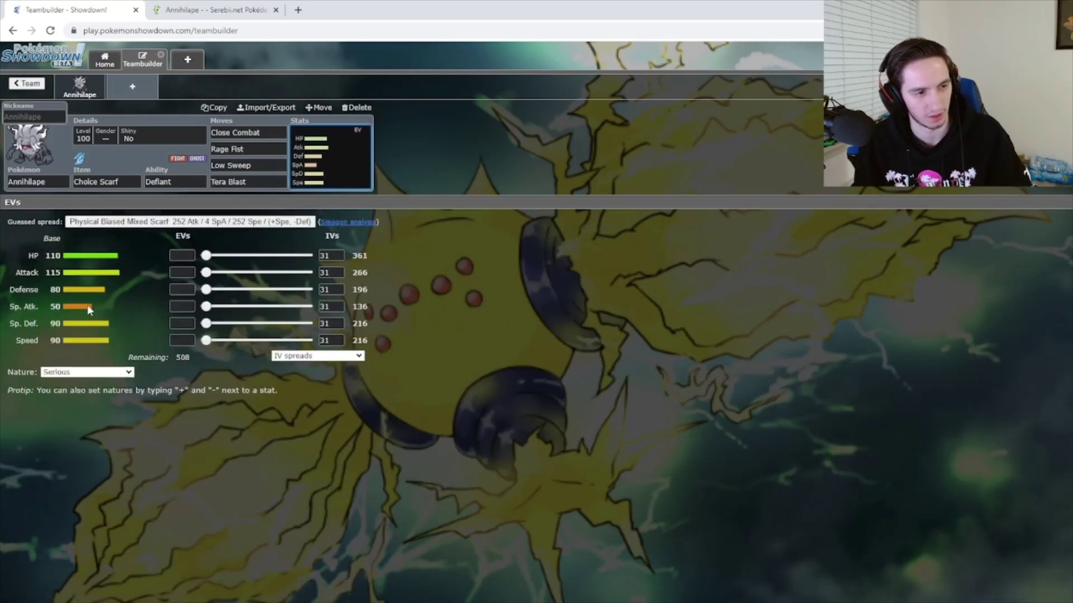
pyautogui.click(124, 147)
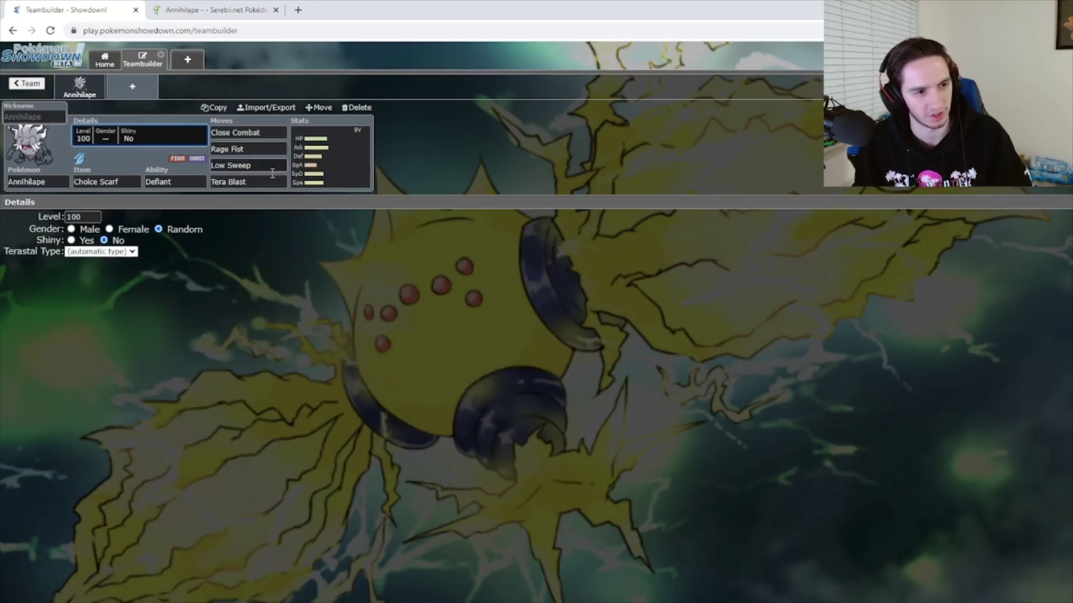
pyautogui.click(331, 169)
pyautogui.click(190, 223)
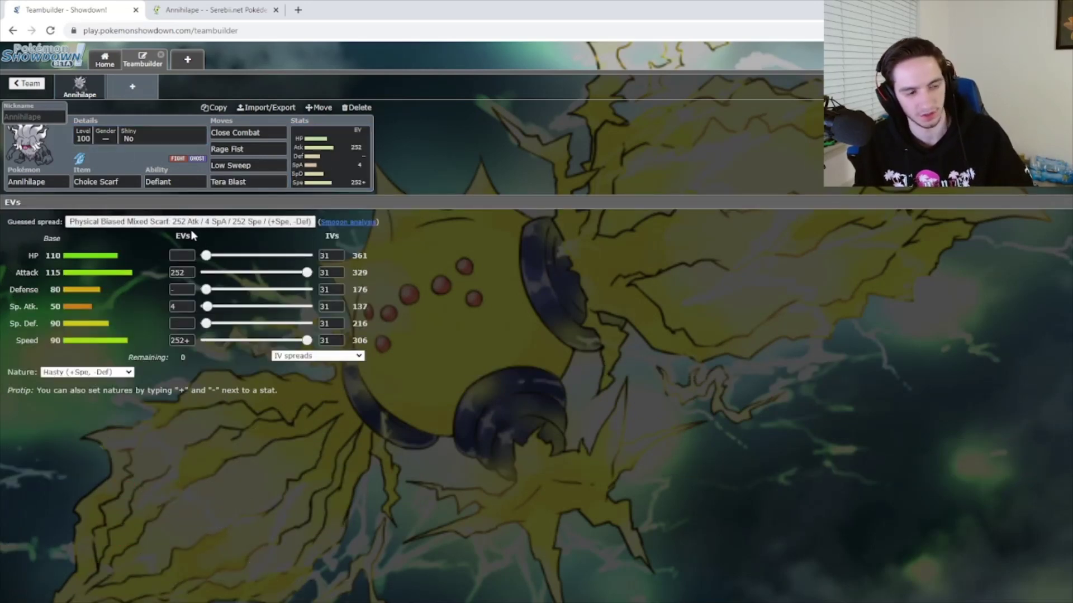
pyautogui.click(191, 274)
pyautogui.write('+')
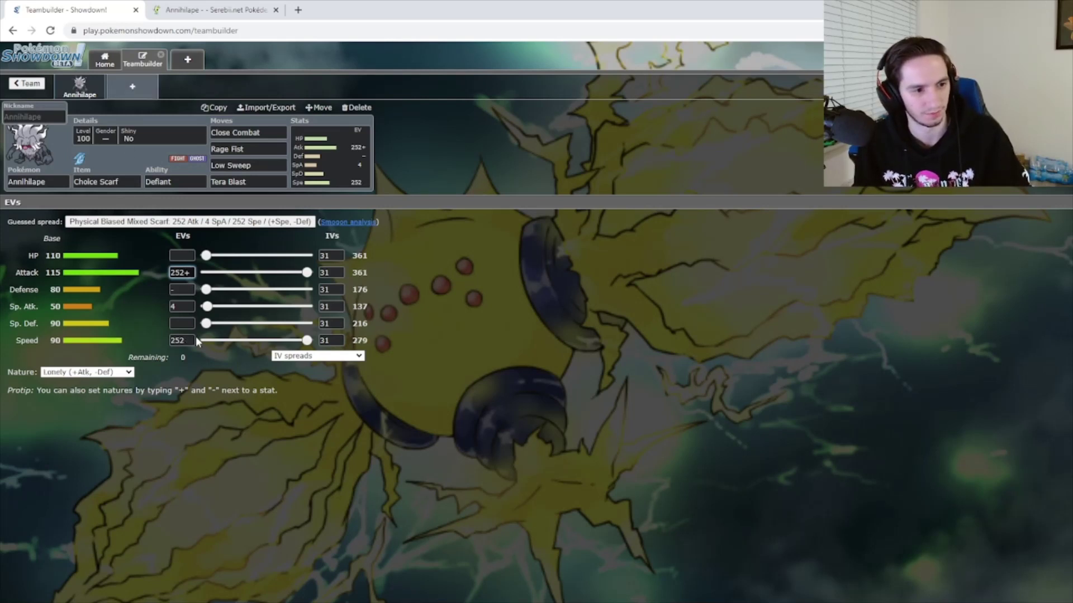
# - Add a new Annihilape holding Lum Berry with the Defiant ability
pyautogui.click(145, 90)
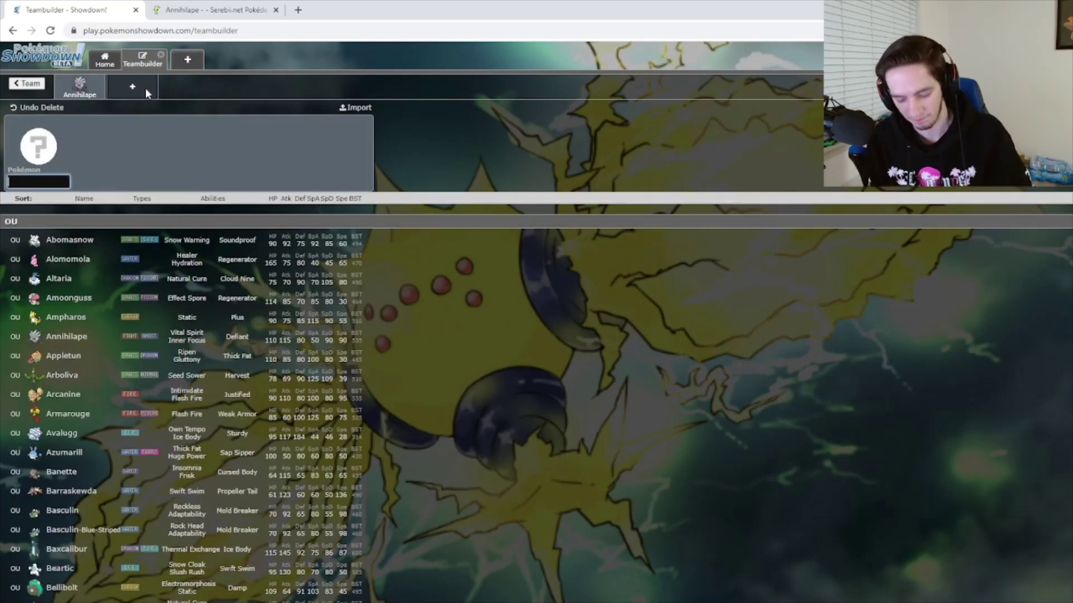
pyautogui.write('lum')
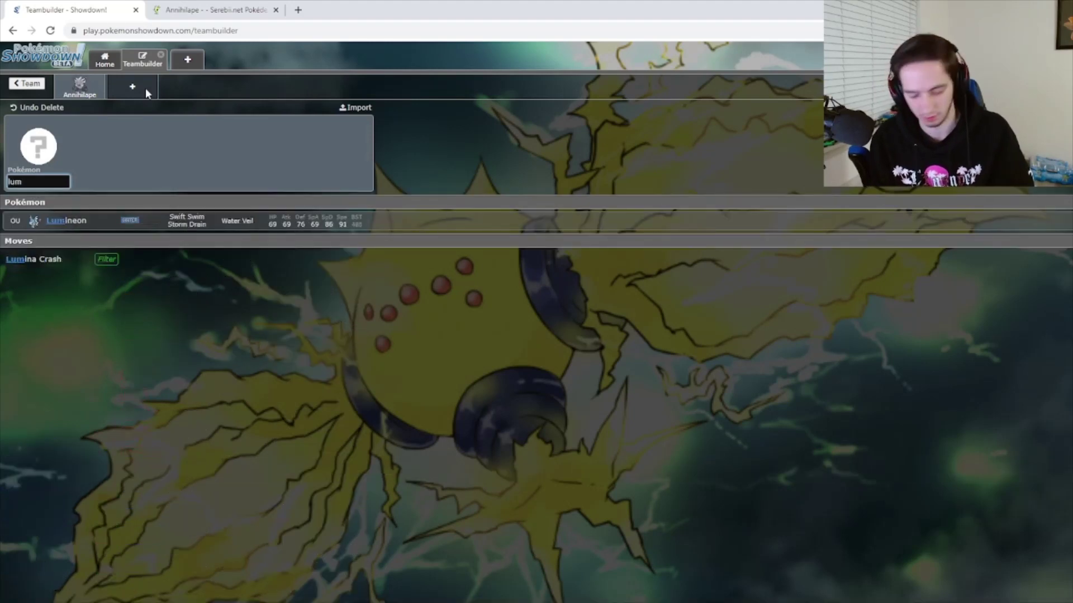
pyautogui.press('BackSpace')
pyautogui.press('BackSpace')
pyautogui.press('BackSpace')
pyautogui.write('annih')
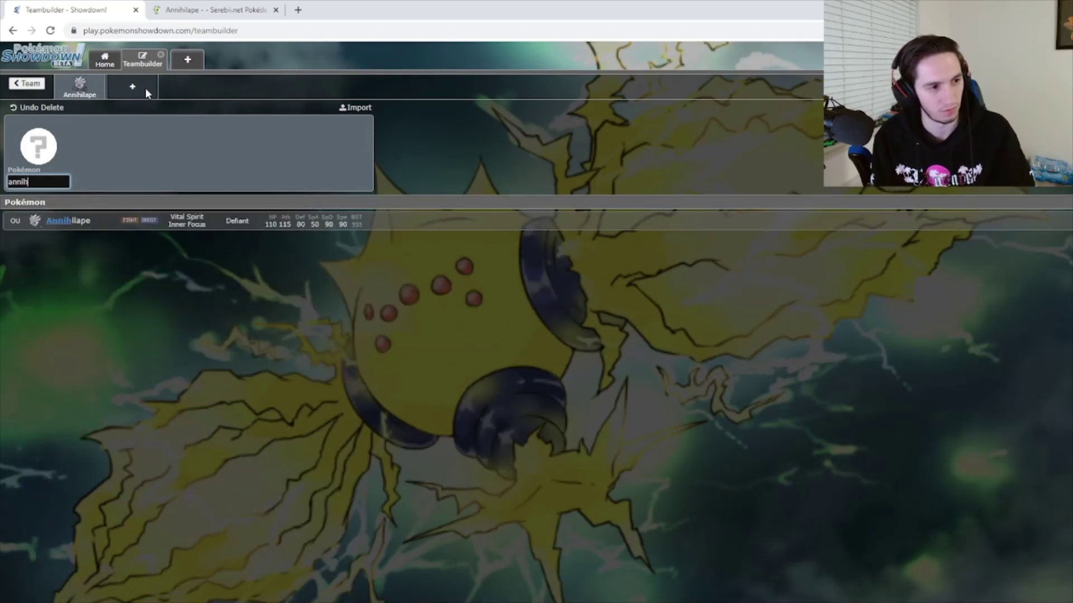
pyautogui.press('Return')
pyautogui.write('lum')
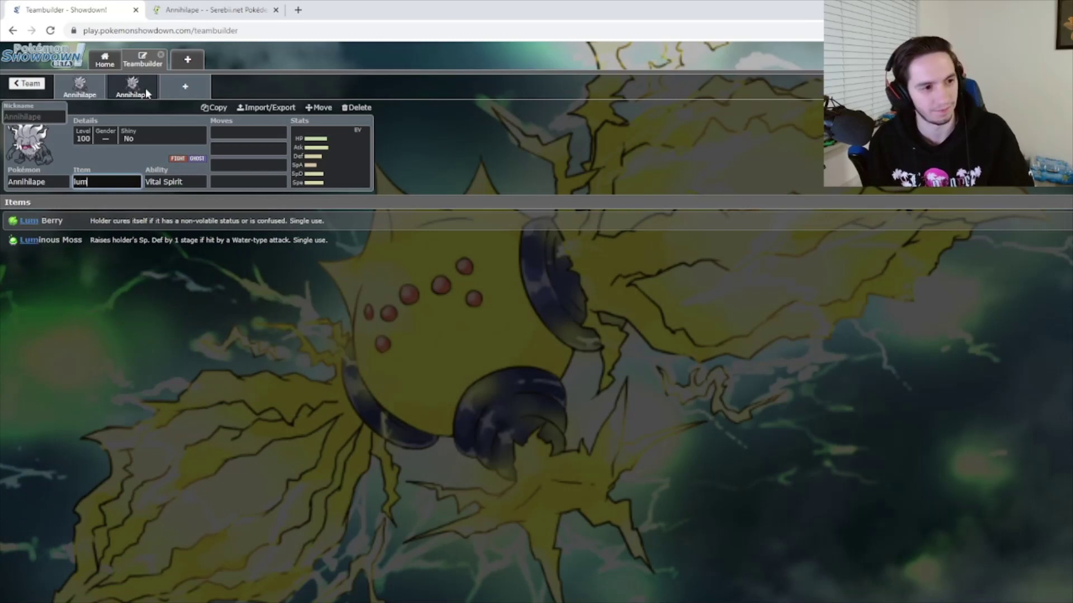
pyautogui.click(162, 220)
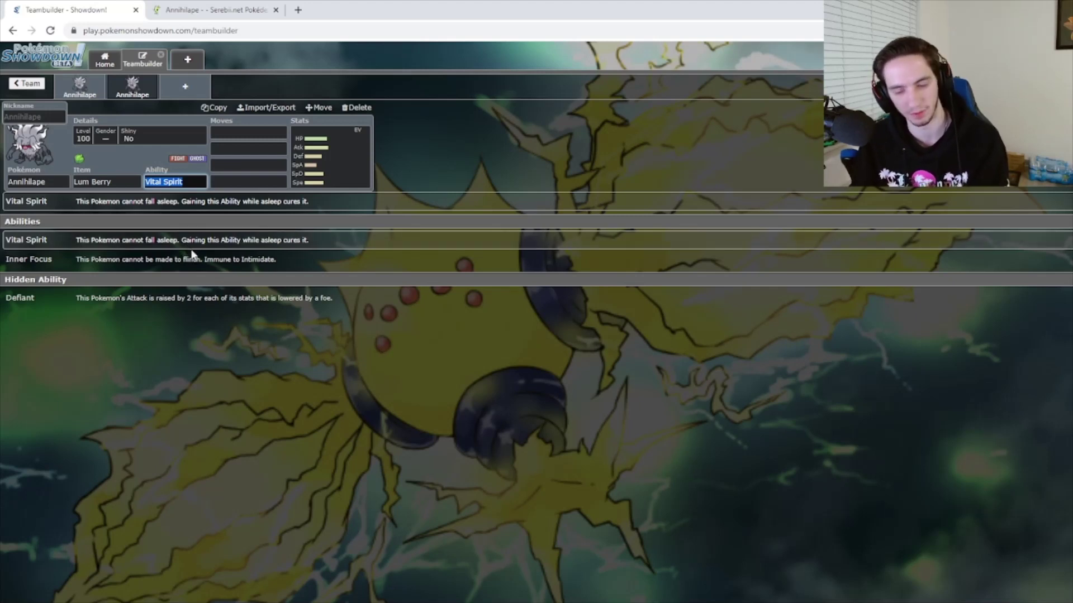
pyautogui.click(196, 299)
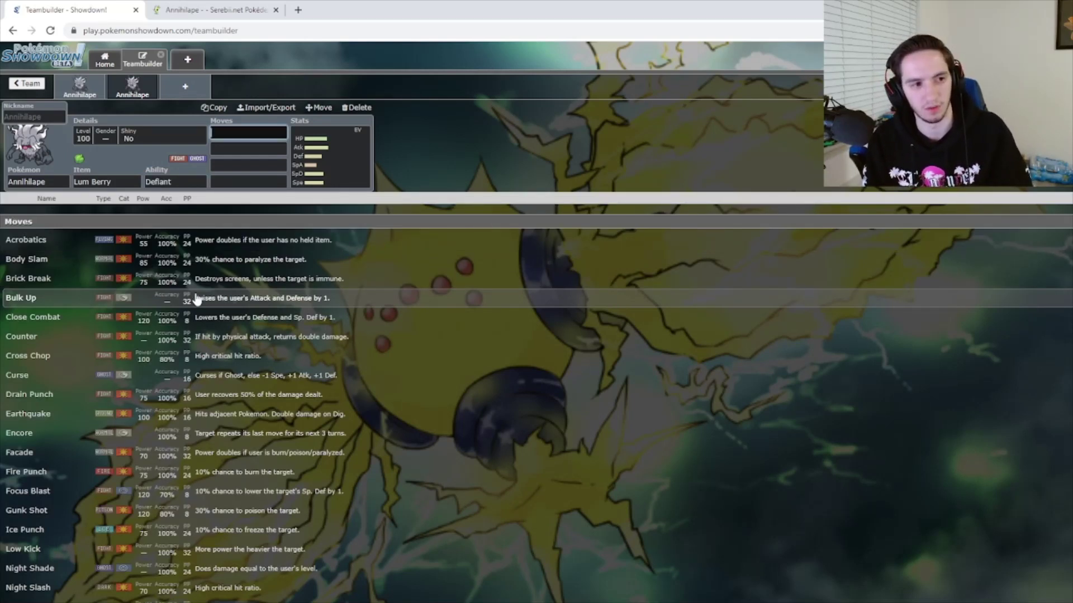
# - Give it Protect, Close Combat and Rage Fist as its first three moves
pyautogui.write('prot')
pyautogui.press('Return')
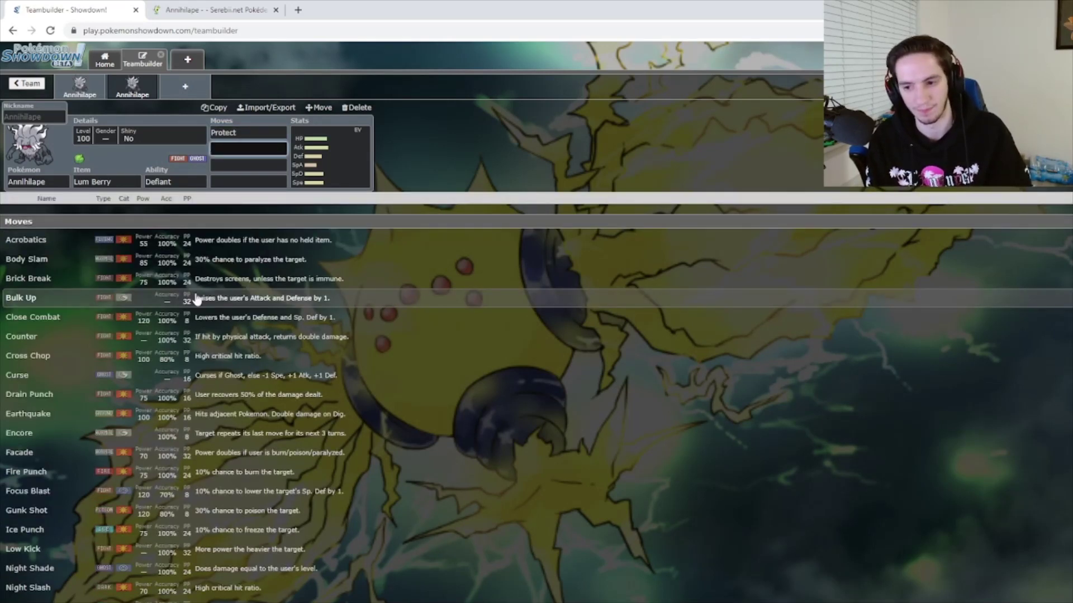
pyautogui.write('cc')
pyautogui.press('Return')
pyautogui.write('rage')
pyautogui.press('Return')
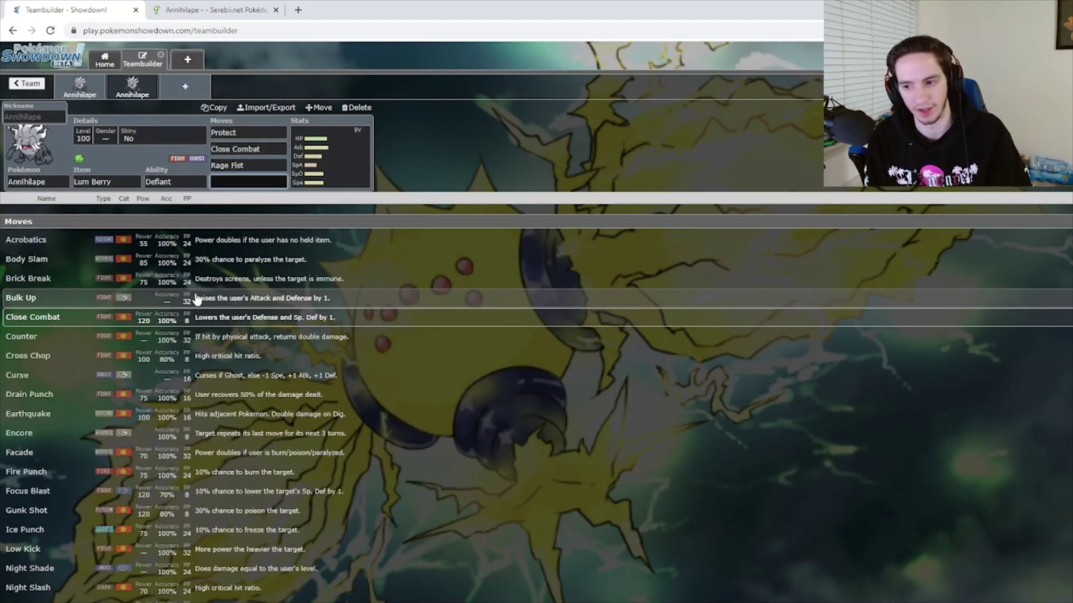
# - Add Bulk Up as the fourth move and Drain Punch as the second
pyautogui.write('bulk up')
pyautogui.press('Return')
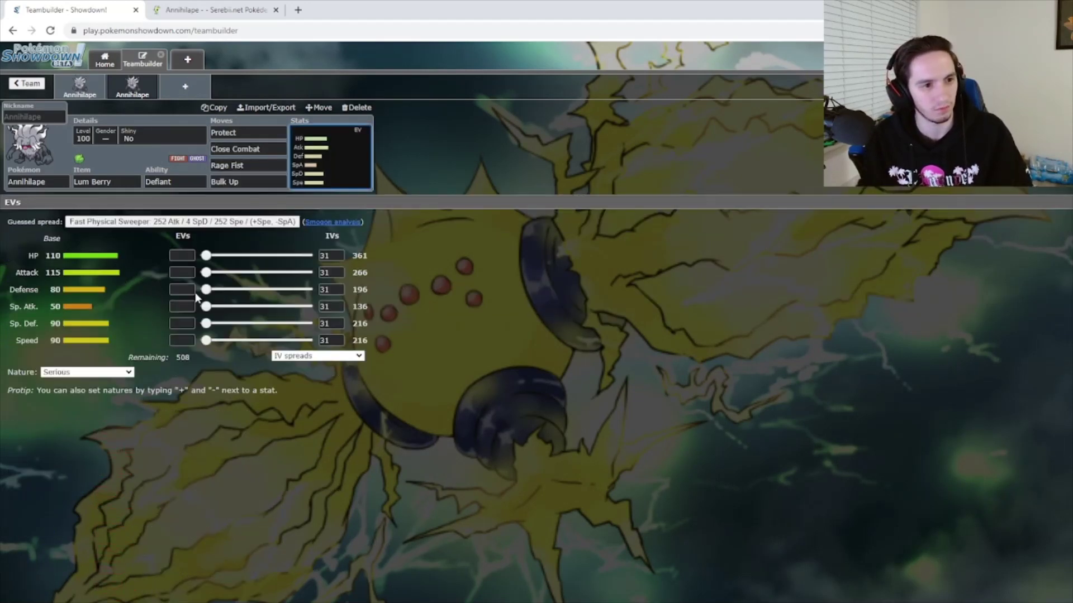
pyautogui.click(261, 149)
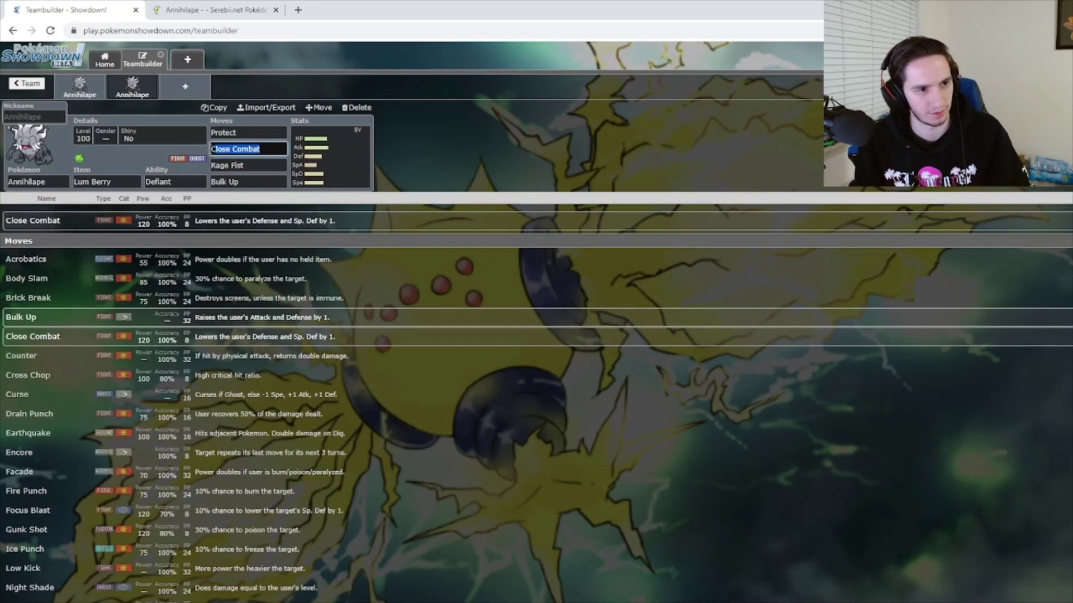
pyautogui.write('drain')
pyautogui.press('Return')
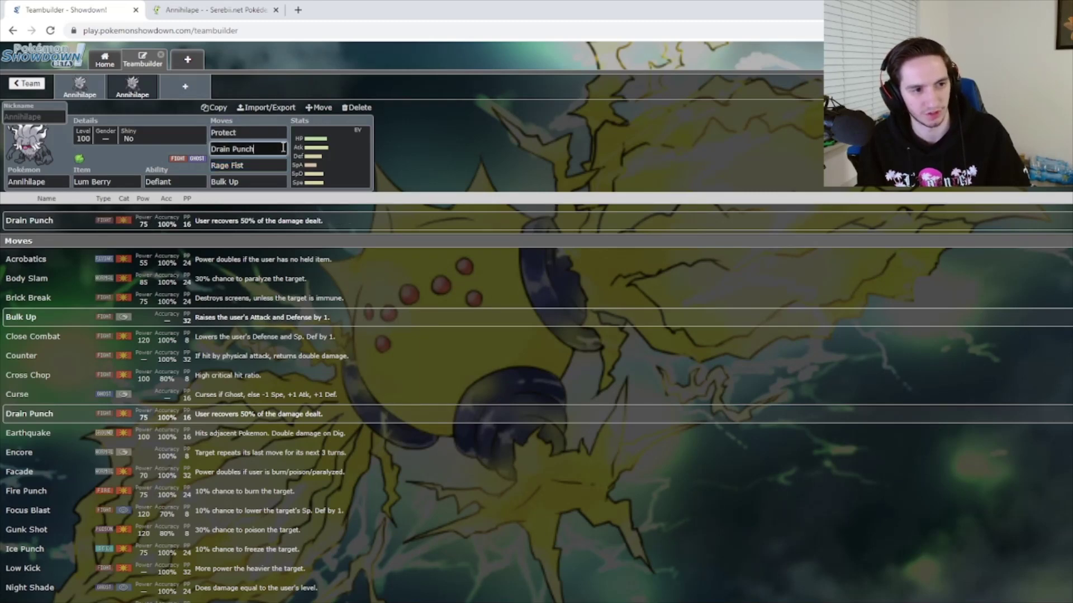
# - Replace Protect with Close Combat in the first move slot
pyautogui.click(282, 181)
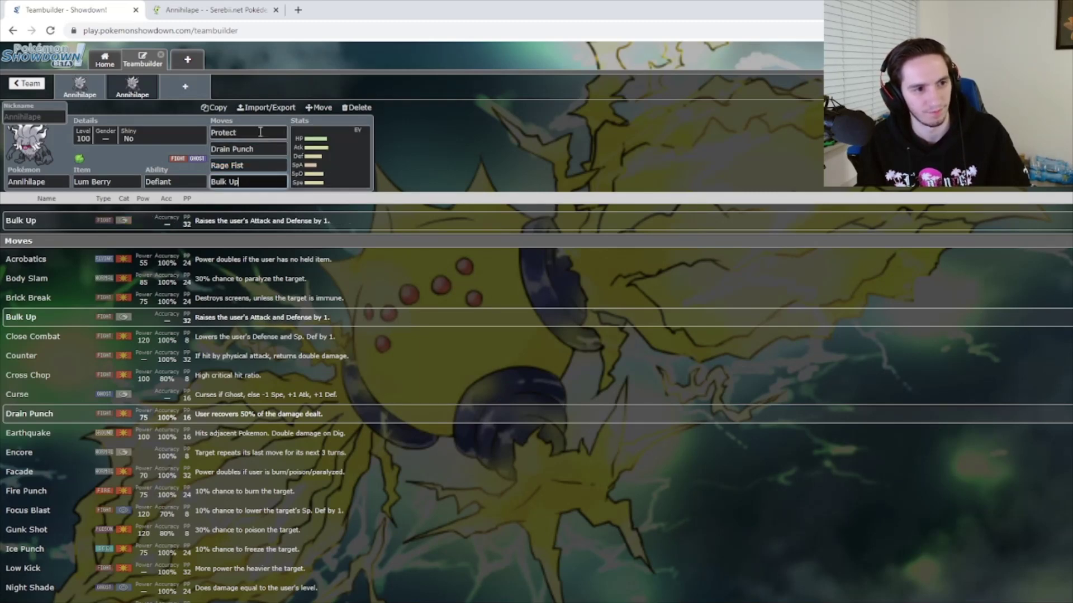
pyautogui.click(224, 132)
pyautogui.write('cc')
pyautogui.press('Return')
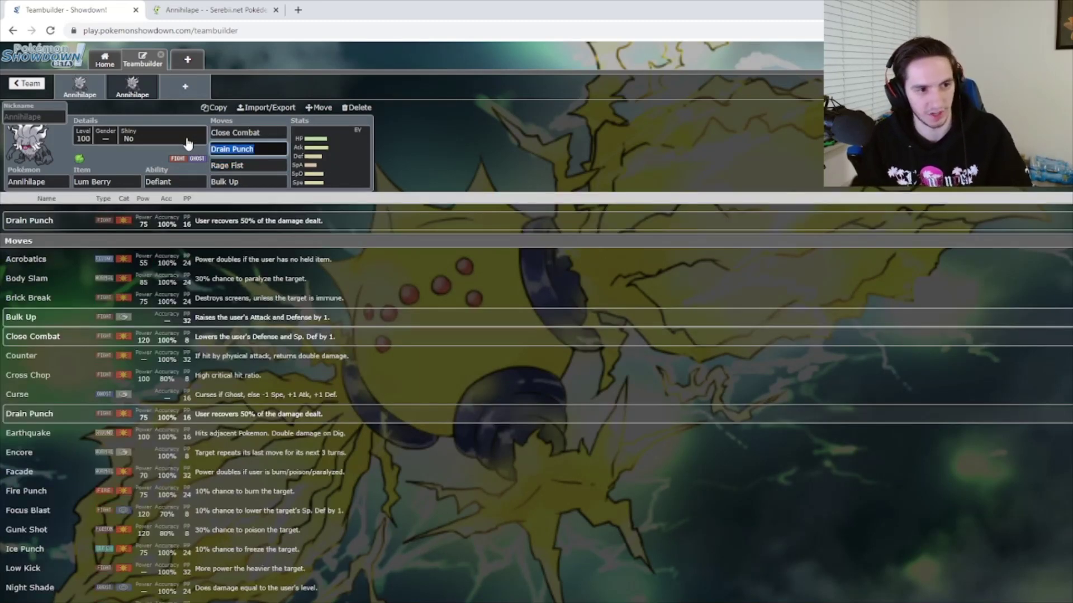
pyautogui.click(270, 164)
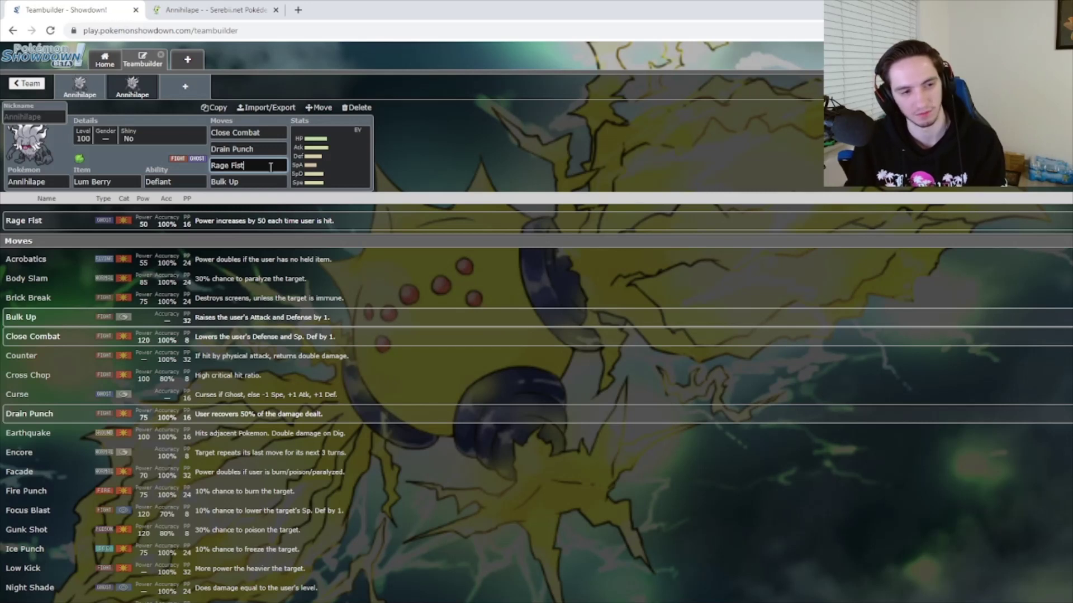
pyautogui.click(310, 162)
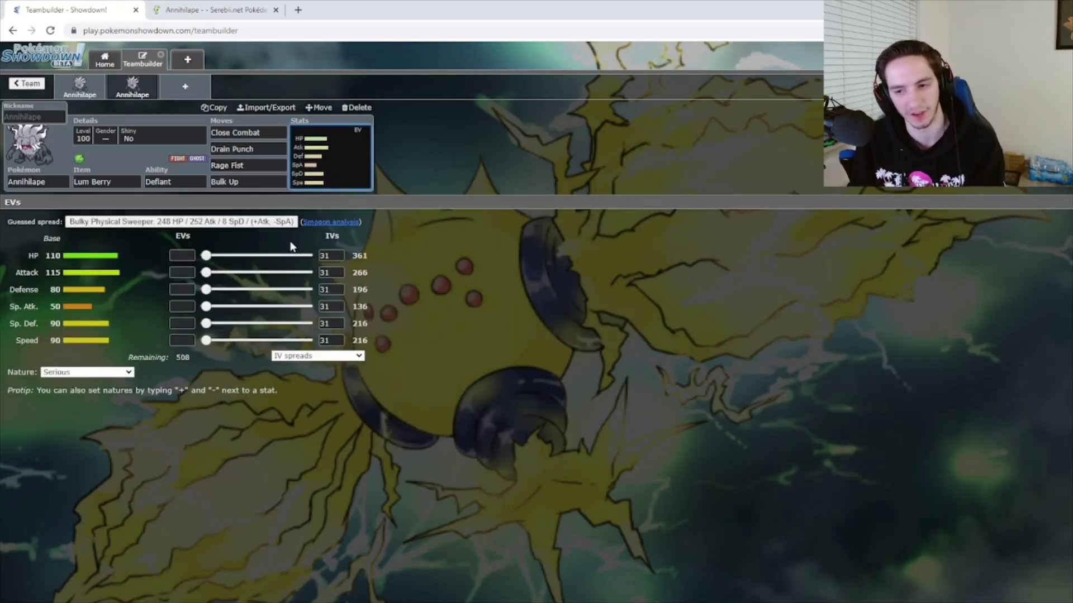
pyautogui.click(269, 165)
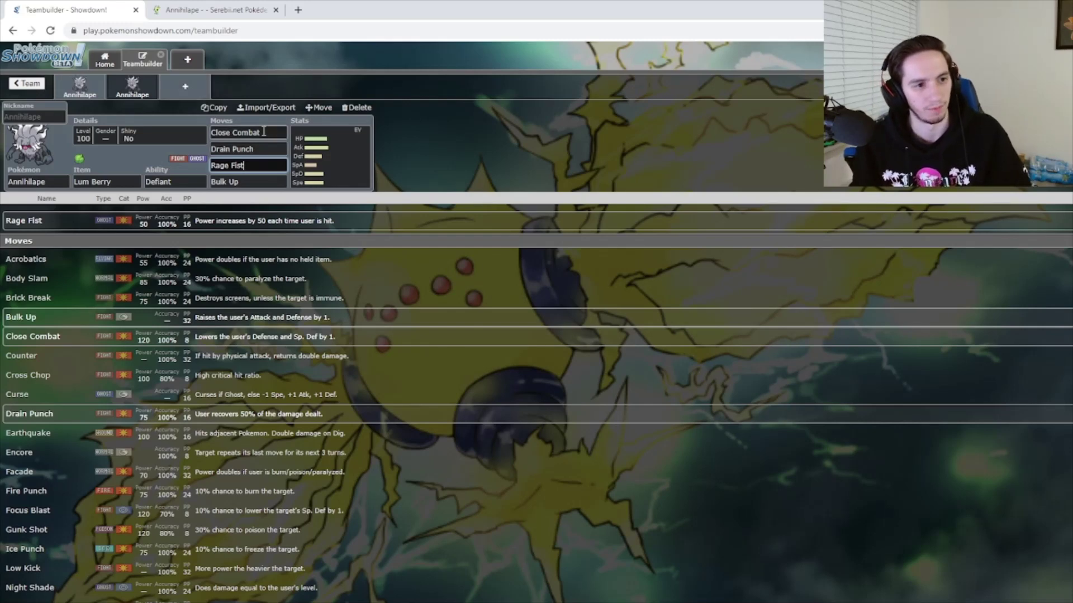
# - Add a third Annihilape holding Lum Berry with the Defiant ability
pyautogui.click(186, 91)
pyautogui.write('annih')
pyautogui.press('Return')
pyautogui.write('lum')
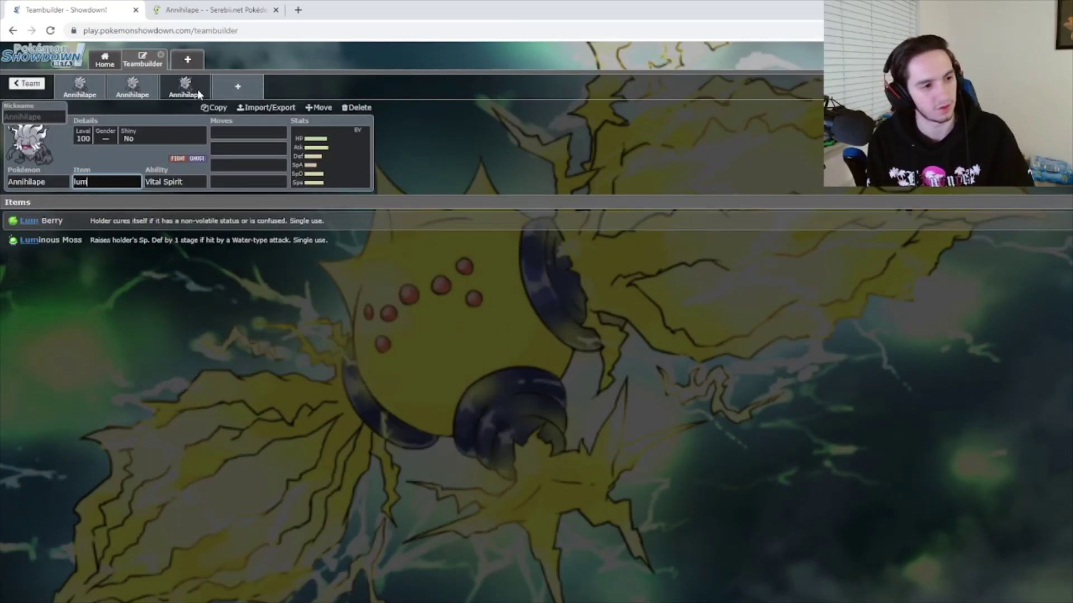
pyautogui.press('Return')
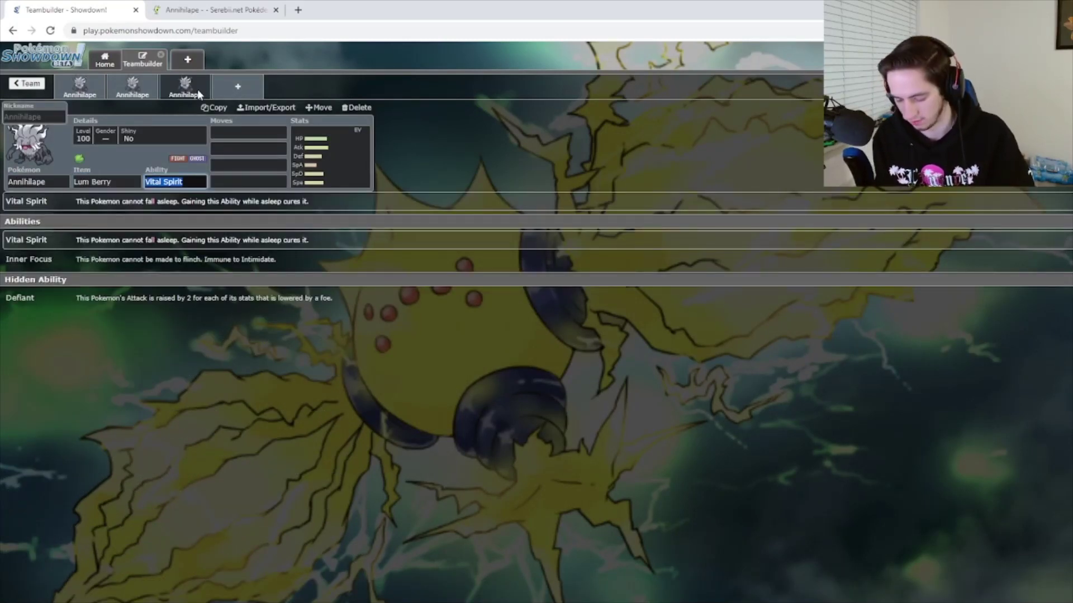
pyautogui.press('Return')
pyautogui.click(180, 181)
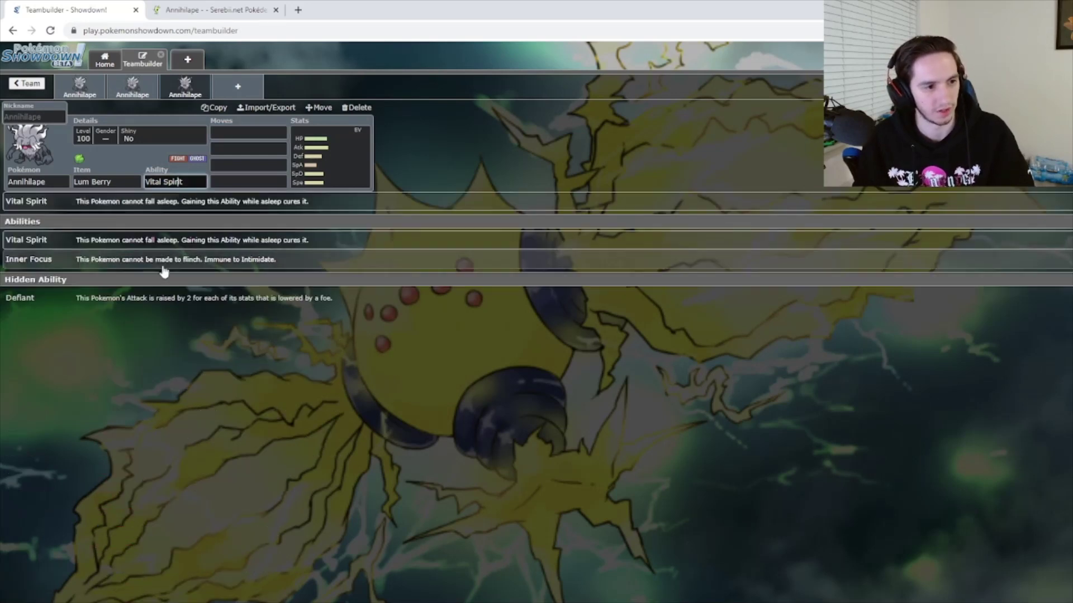
pyautogui.click(239, 301)
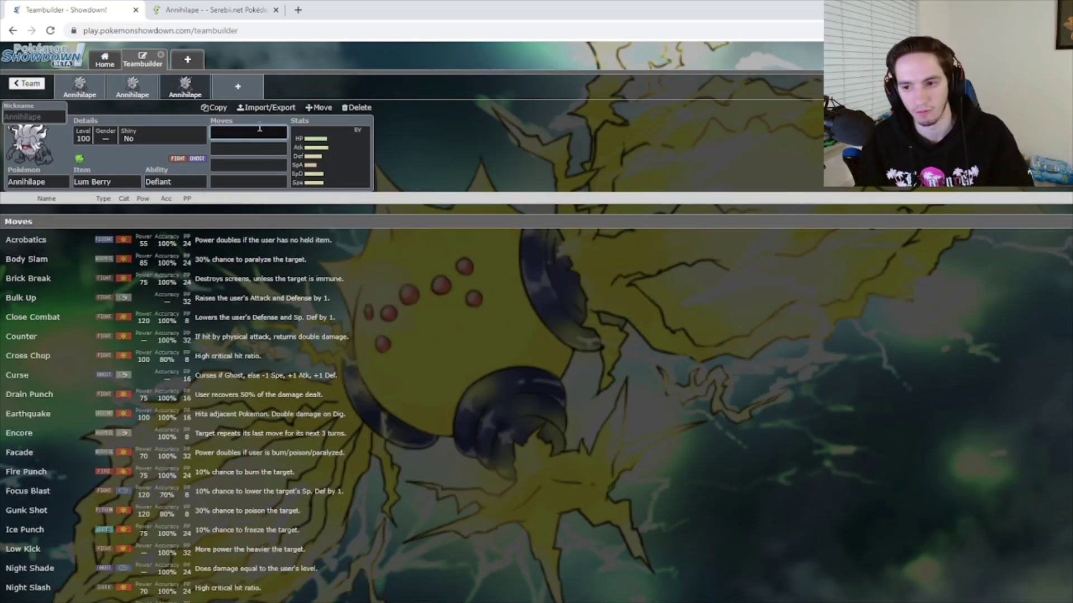
# - Give it Protect, Close Combat and Rage Fist as its first three moves
pyautogui.write('prot')
pyautogui.press('Return')
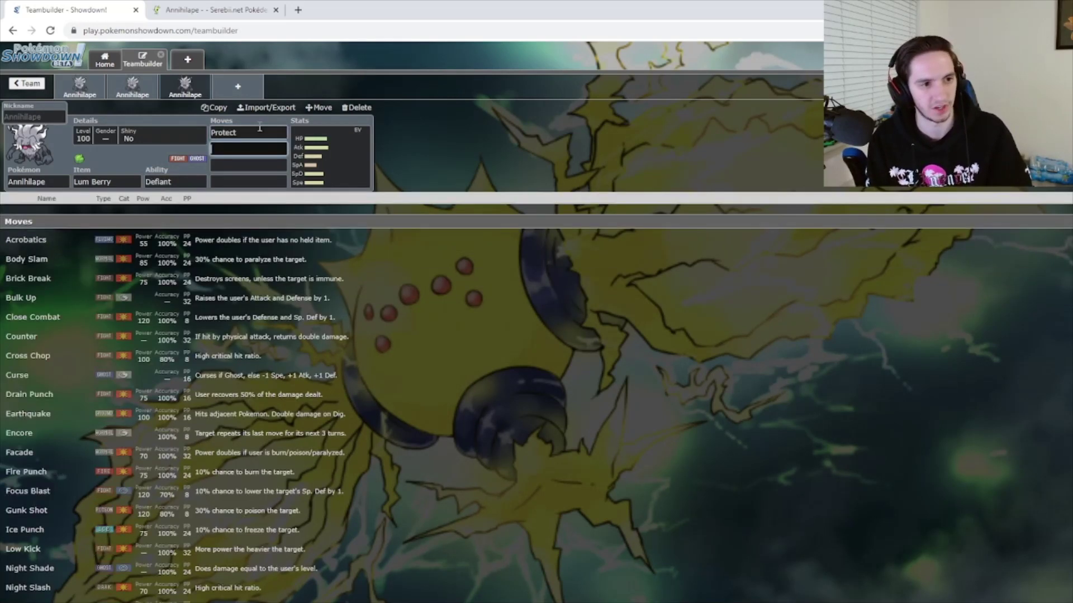
pyautogui.write('clo')
pyautogui.press('Return')
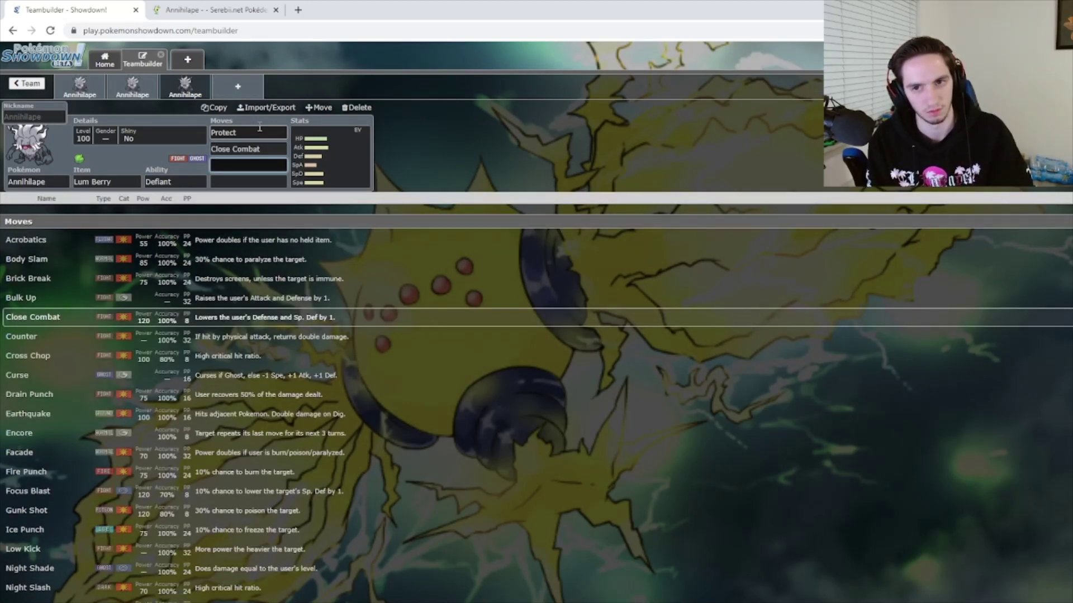
pyautogui.write('rage')
pyautogui.press('Return')
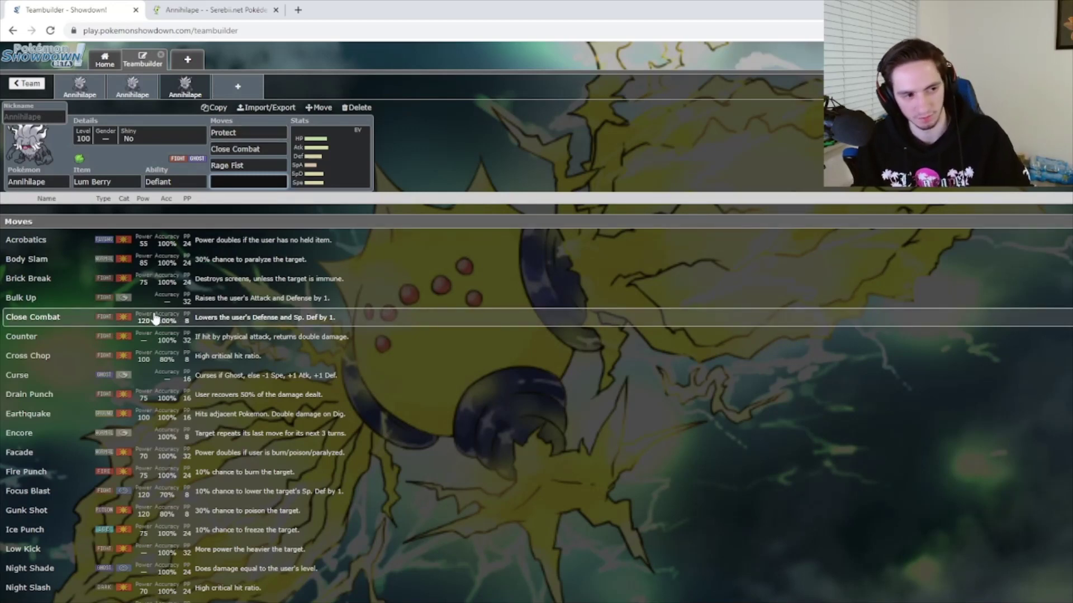
# - Set Tera Blast as the fourth move in place of U-turn
pyautogui.scroll(-2, 146, 346)
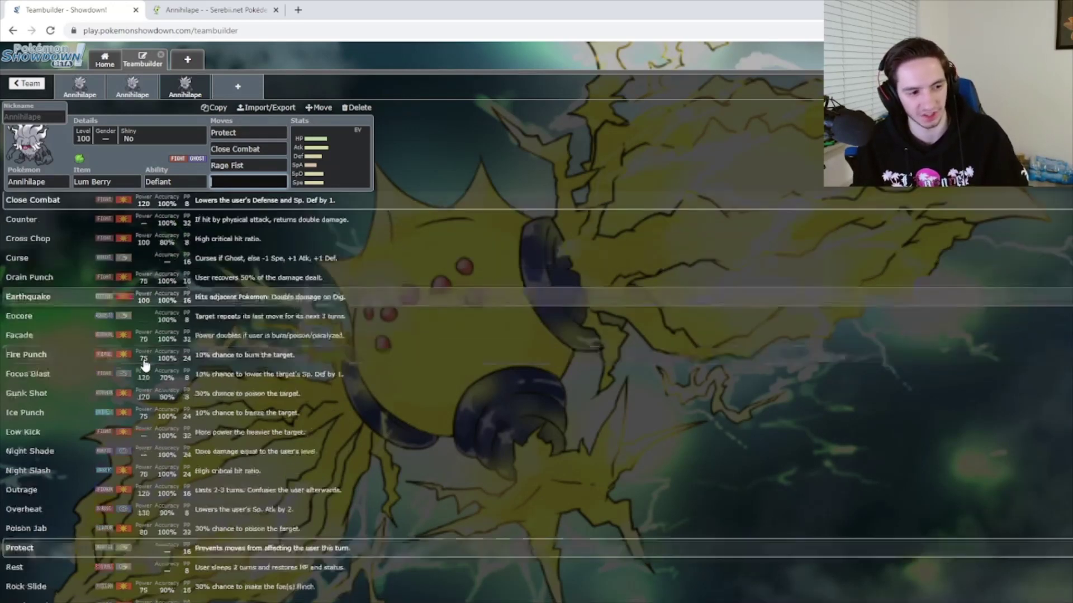
pyautogui.scroll(-5, 144, 366)
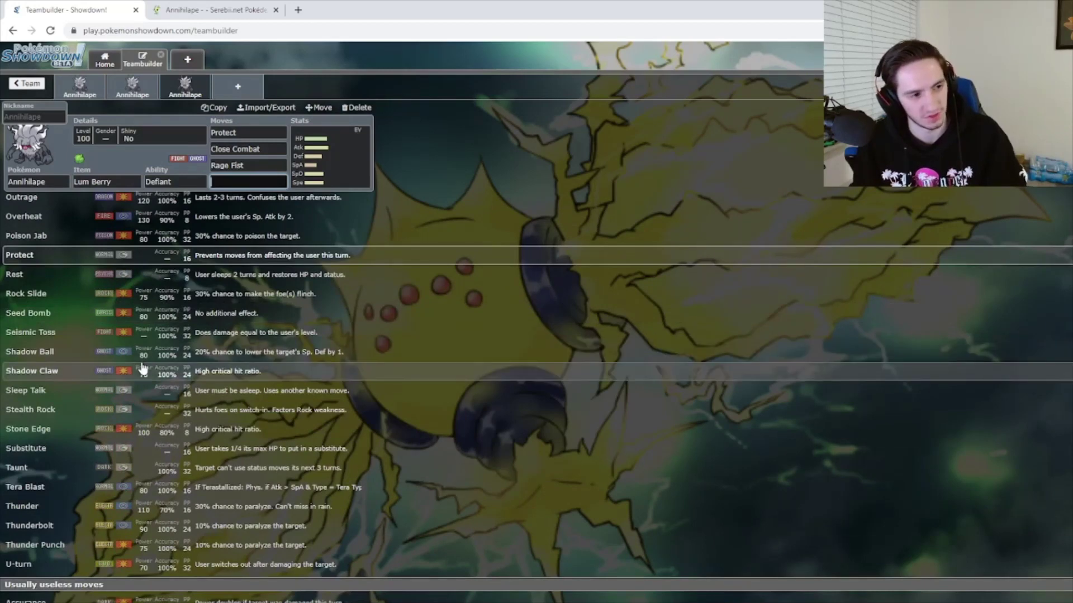
pyautogui.click(62, 565)
pyautogui.click(247, 182)
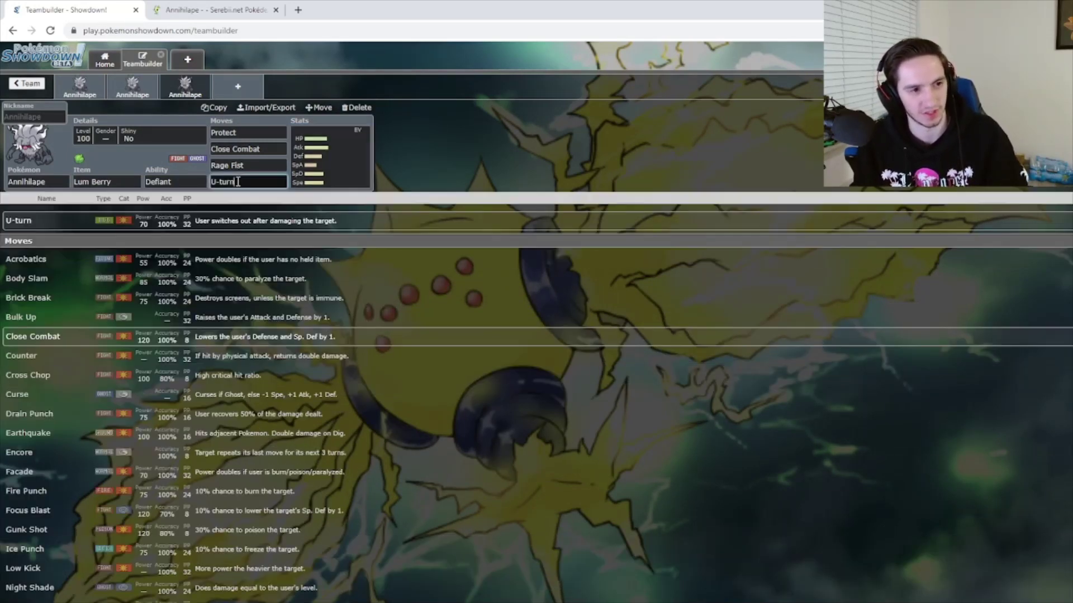
pyautogui.press('BackSpace')
pyautogui.scroll(-1, 156, 431)
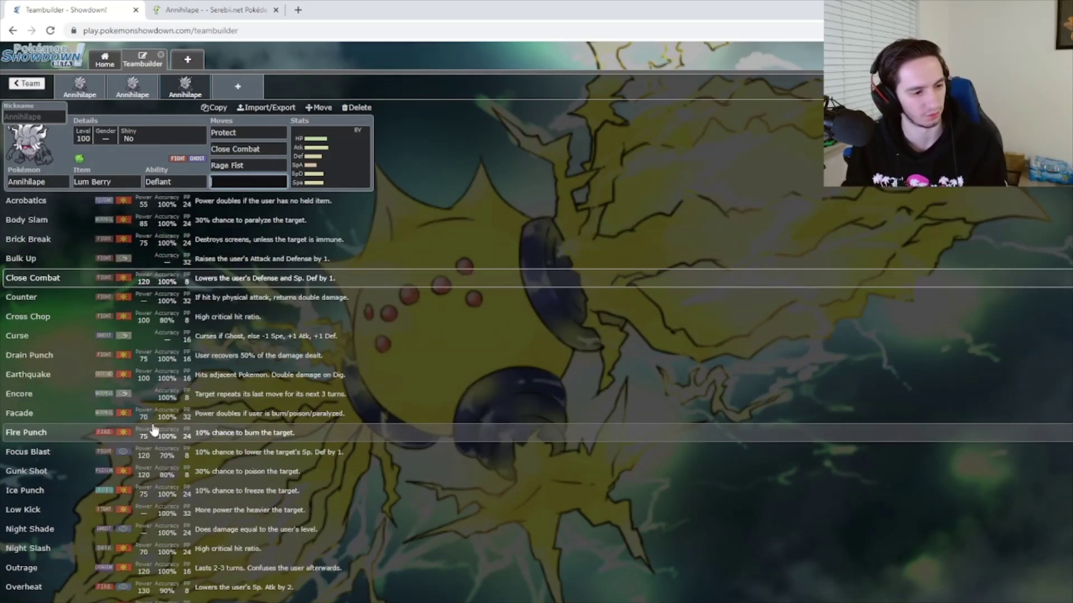
pyautogui.scroll(-5, 155, 430)
pyautogui.scroll(-4, 155, 430)
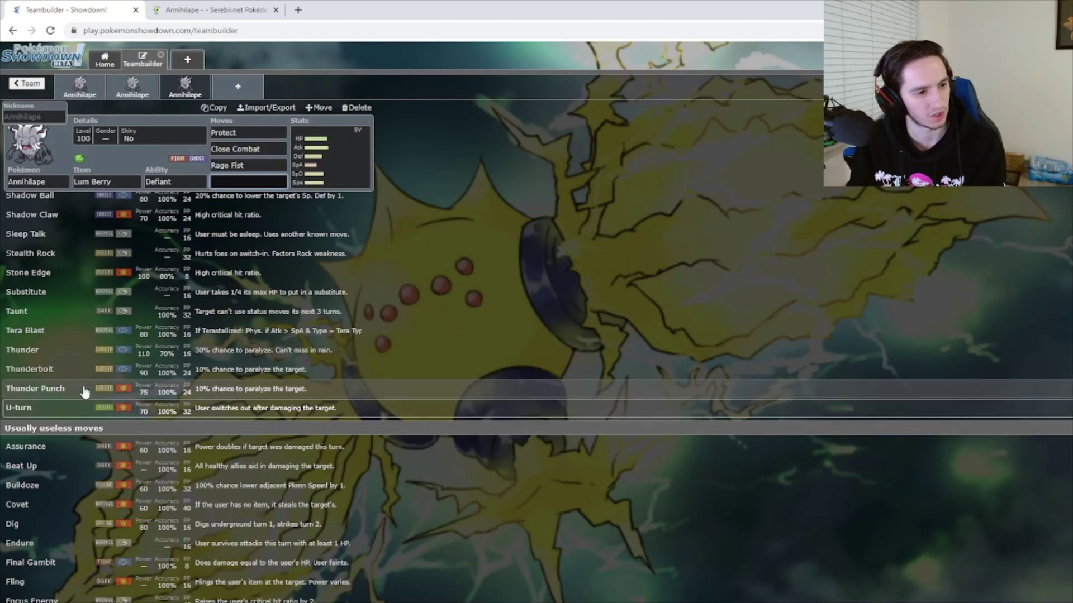
pyautogui.click(83, 333)
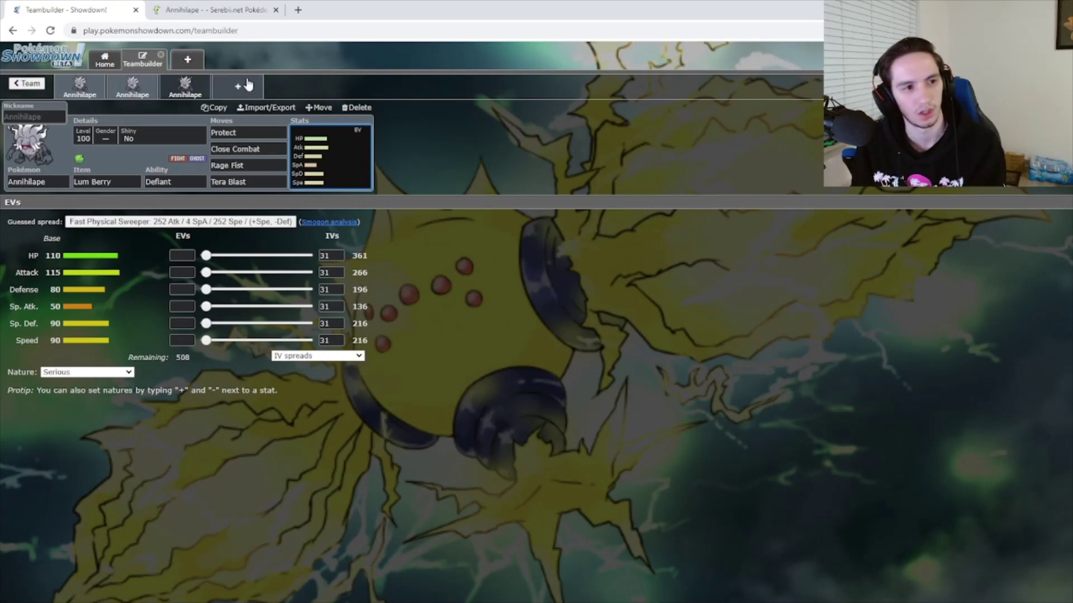
# - Add a fourth Annihilape holding Life Orb with the Defiant ability
pyautogui.click(240, 85)
pyautogui.write('life')
pyautogui.press('BackSpace')
pyautogui.press('BackSpace')
pyautogui.press('BackSpace')
pyautogui.press('BackSpace')
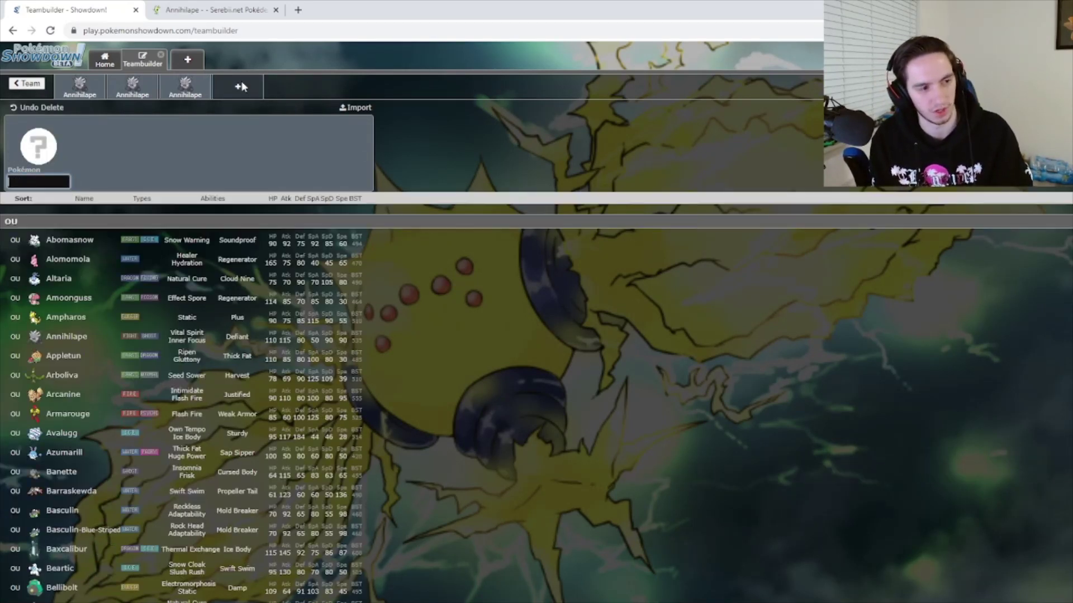
pyautogui.write('anni')
pyautogui.press('Return')
pyautogui.write('life')
pyautogui.press('Return')
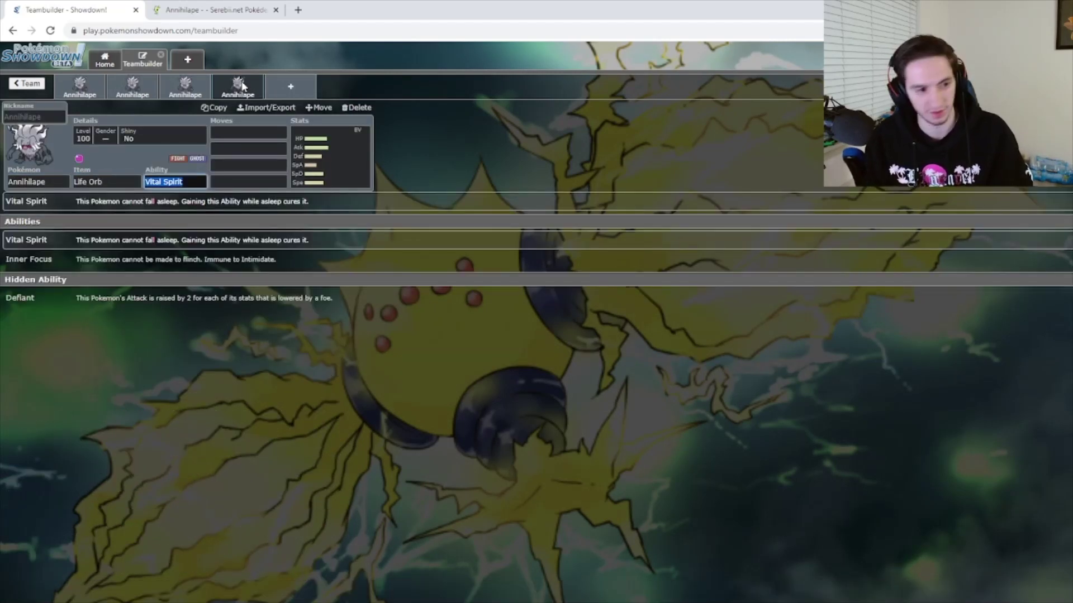
pyautogui.write('def')
pyautogui.press('Return')
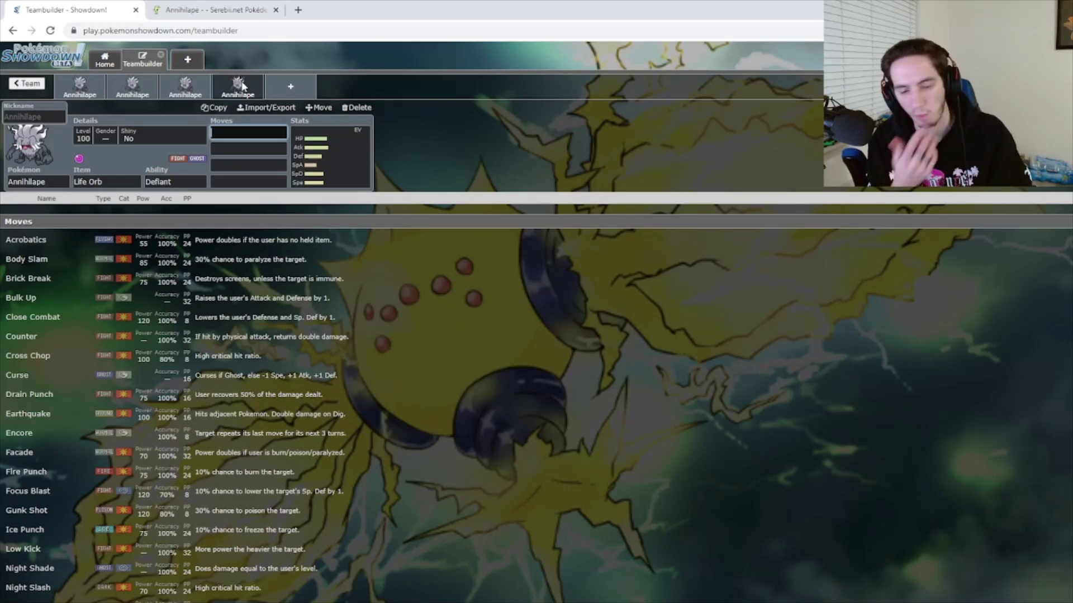
# - Give it the moves Protect, Darkest Lariat, Rage Fist and Bulk Up
pyautogui.write('pro')
pyautogui.press('Return')
pyautogui.write('dain')
pyautogui.press('Return')
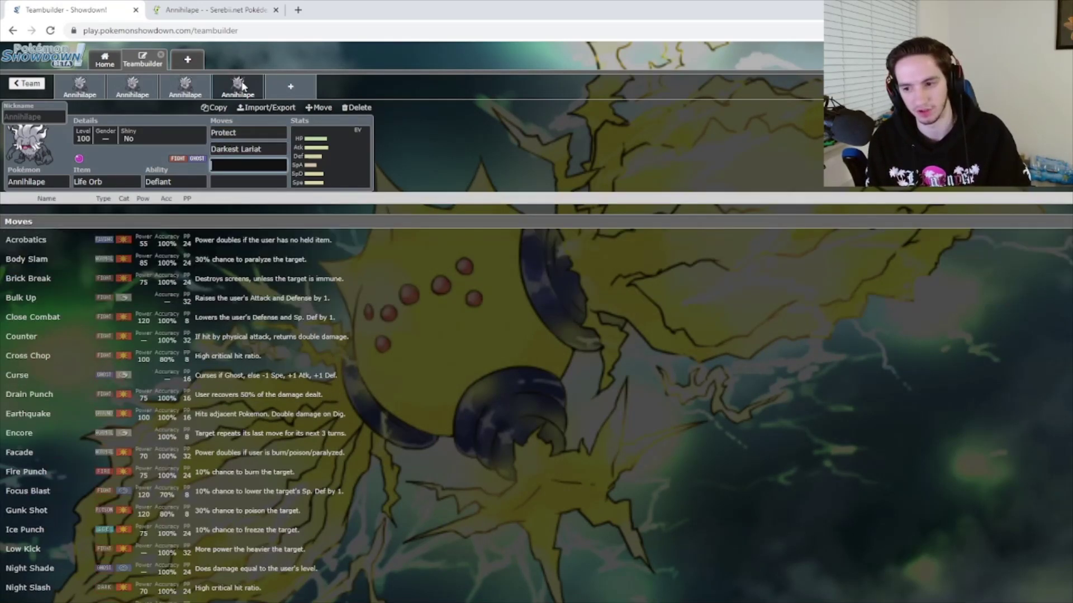
pyautogui.write('rage')
pyautogui.press('Return')
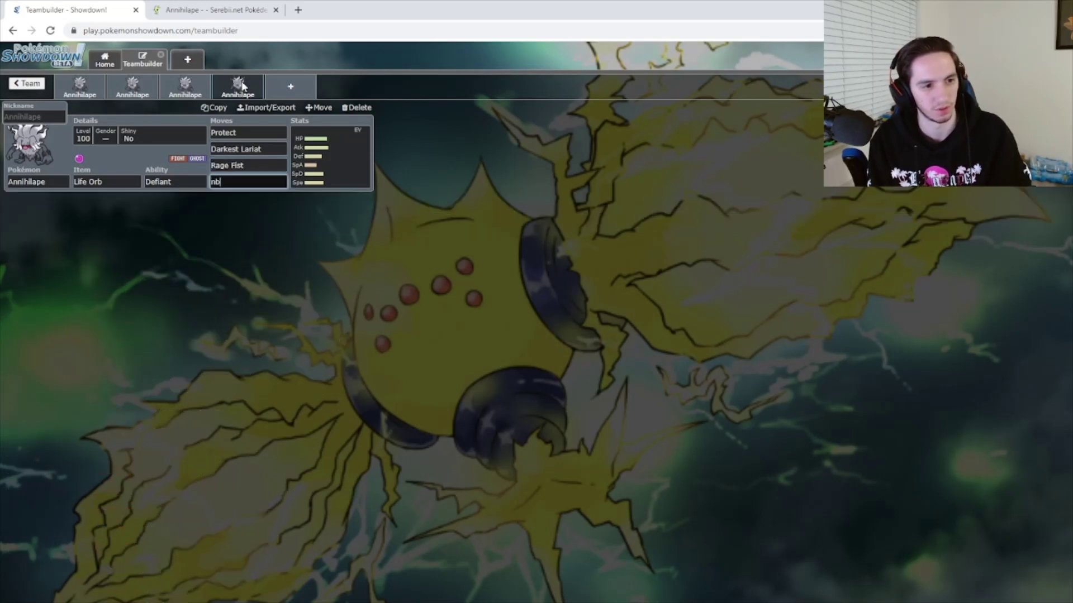
pyautogui.write('bulk')
pyautogui.press('Return')
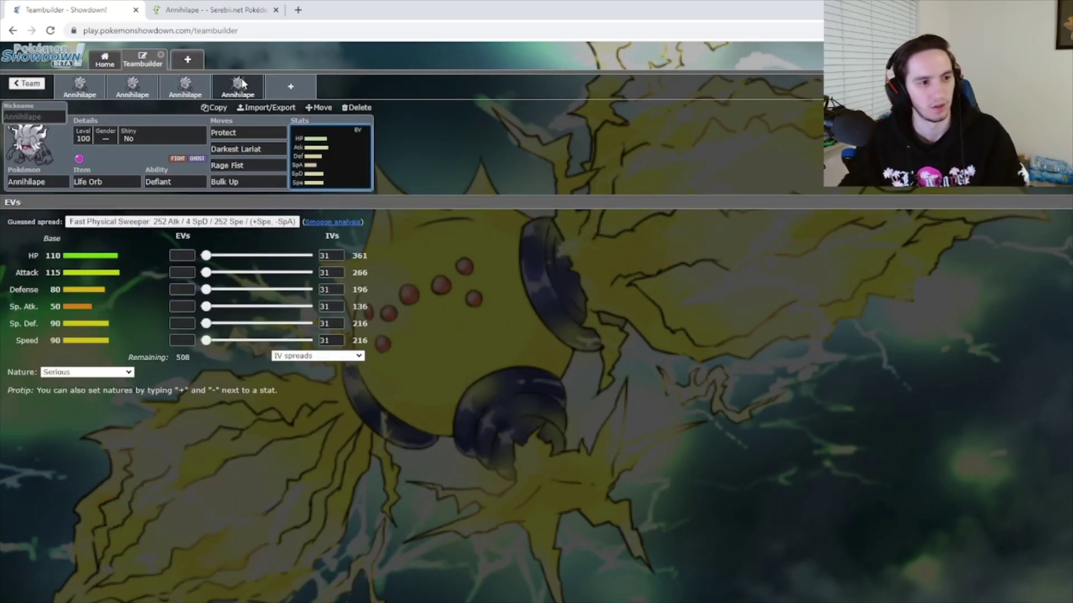
# - Replace Darkest Lariat with Drain Punch as the second move
pyautogui.click(123, 182)
pyautogui.click(219, 182)
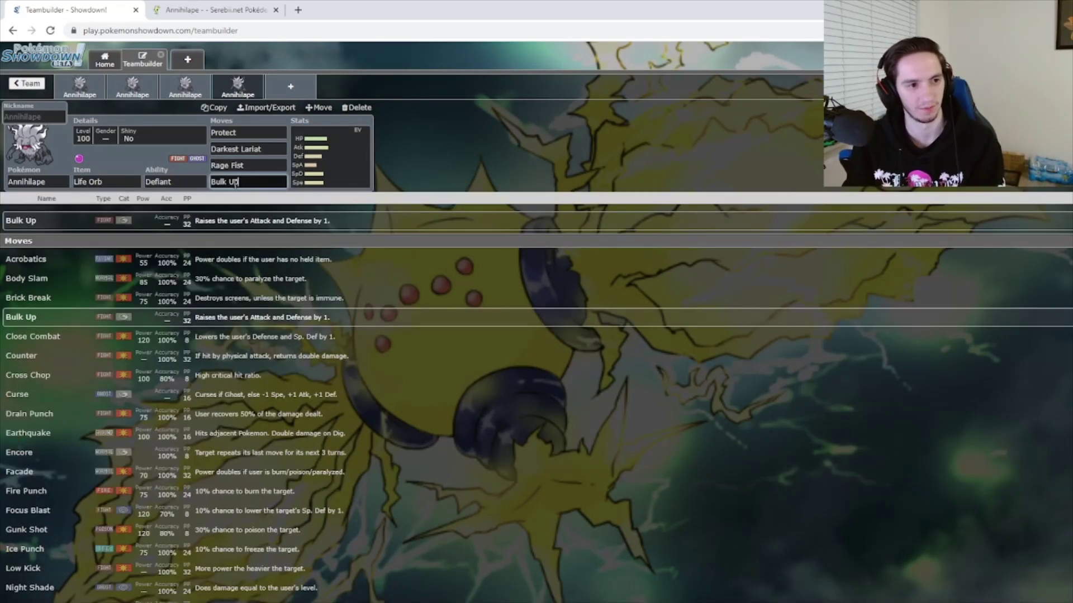
pyautogui.click(263, 149)
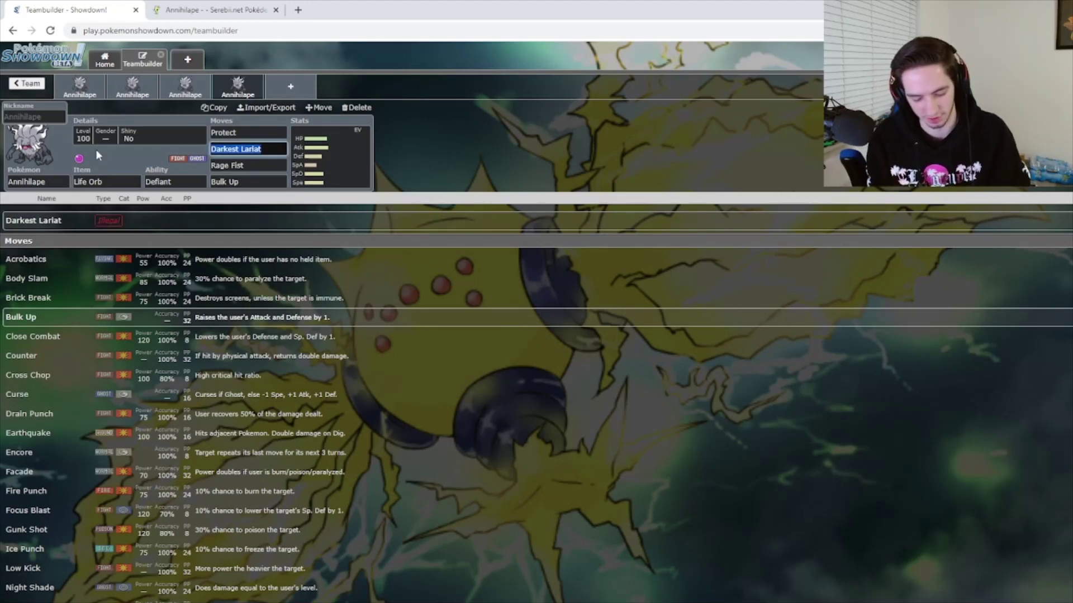
pyautogui.write('drain')
pyautogui.press('Return')
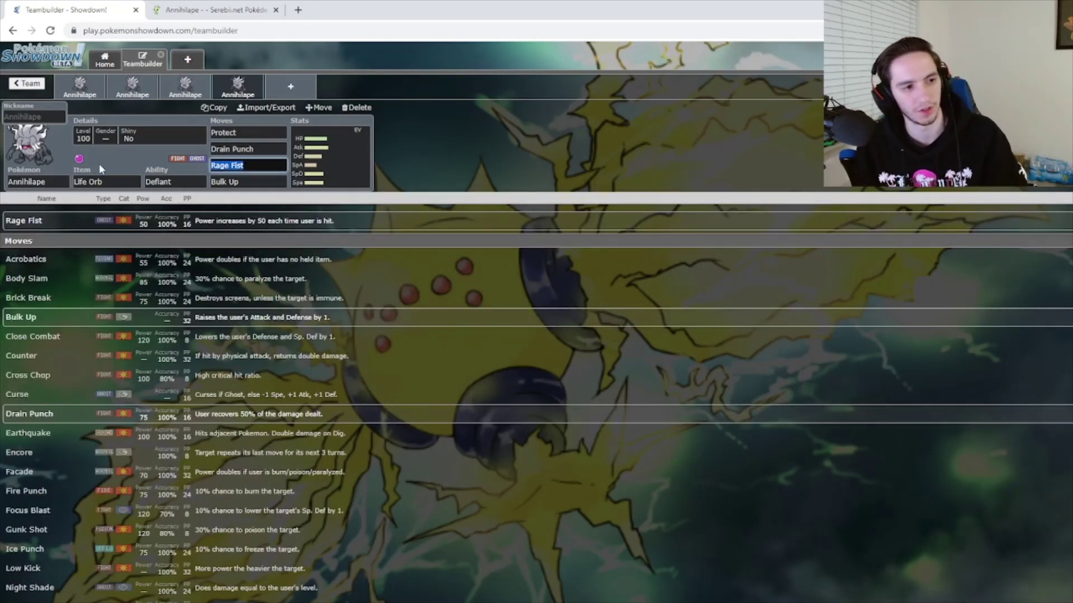
pyautogui.click(272, 149)
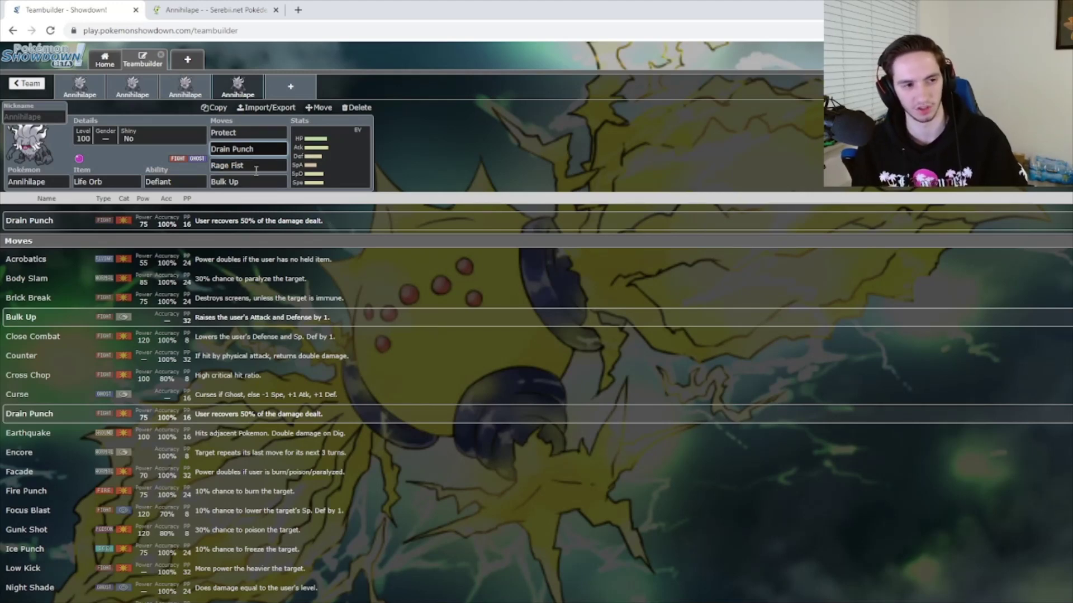
# - Replace Protect with Substitute as the first move
pyautogui.click(106, 181)
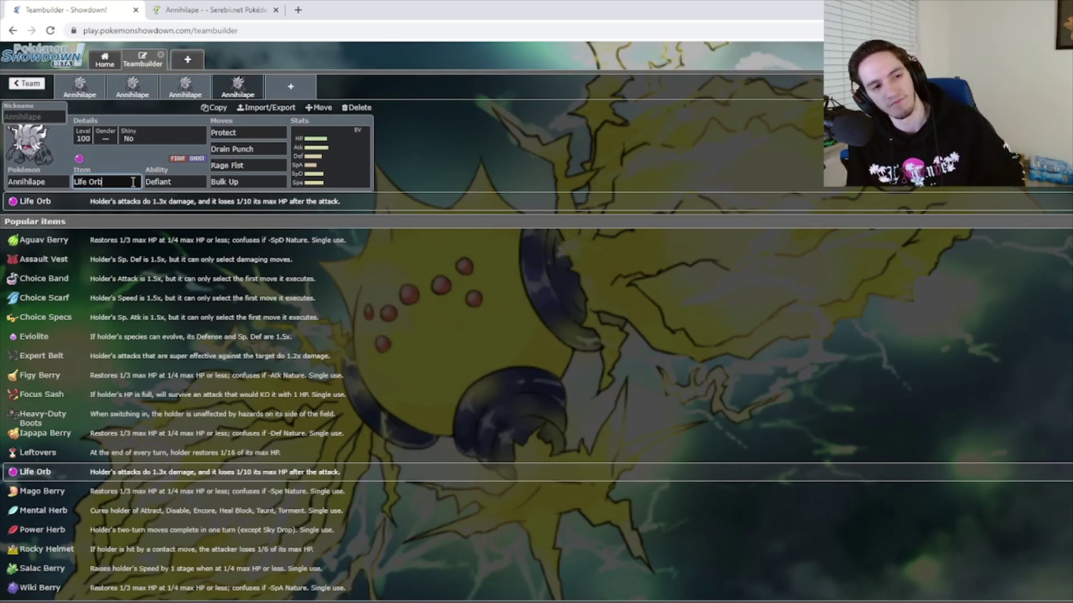
pyautogui.click(219, 182)
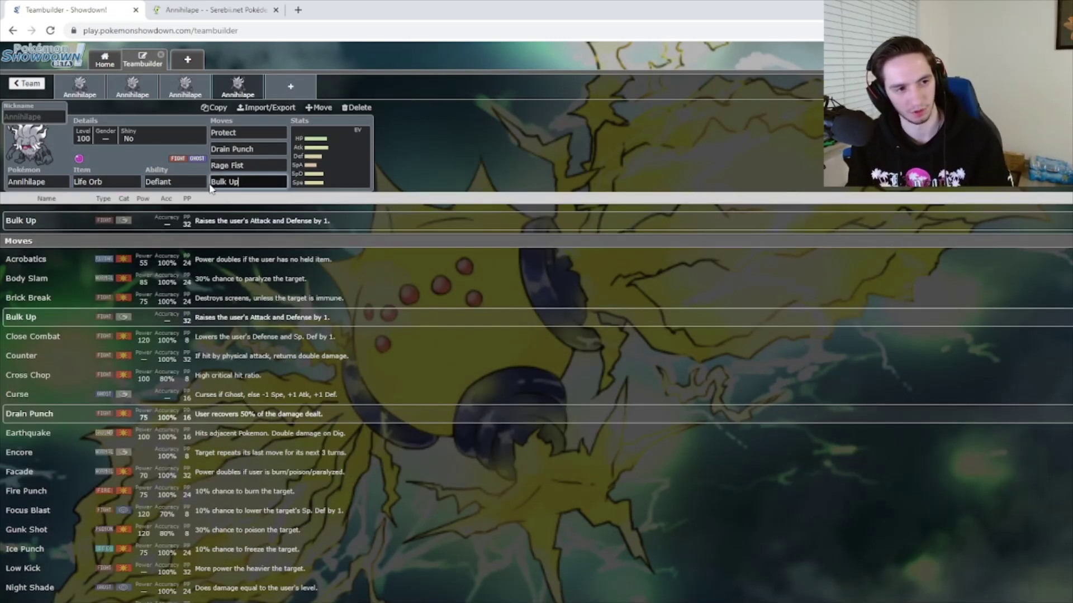
pyautogui.click(260, 134)
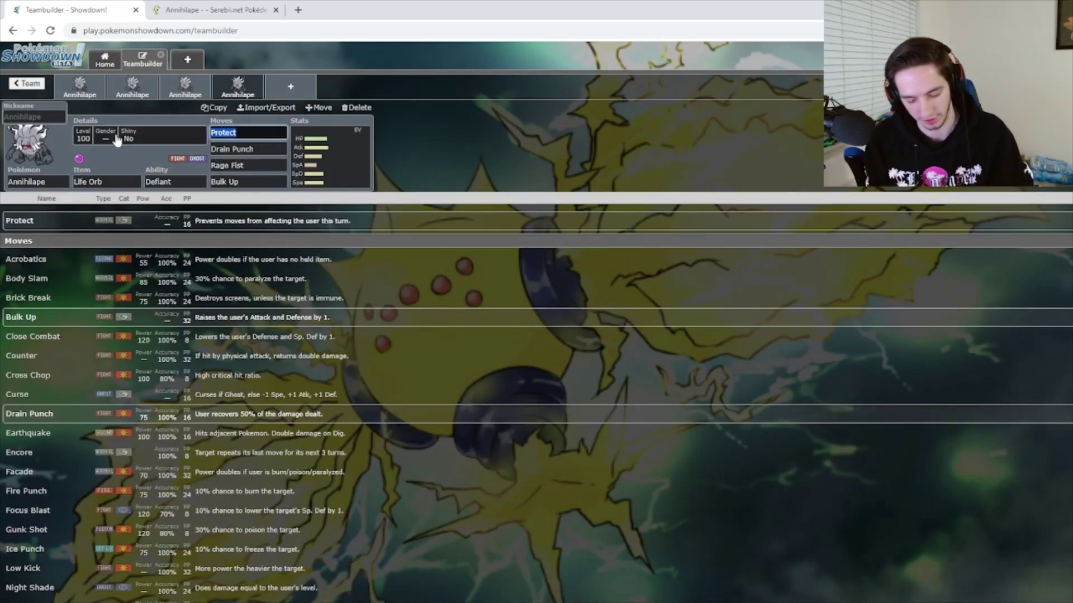
pyautogui.write('sub')
pyautogui.press('Return')
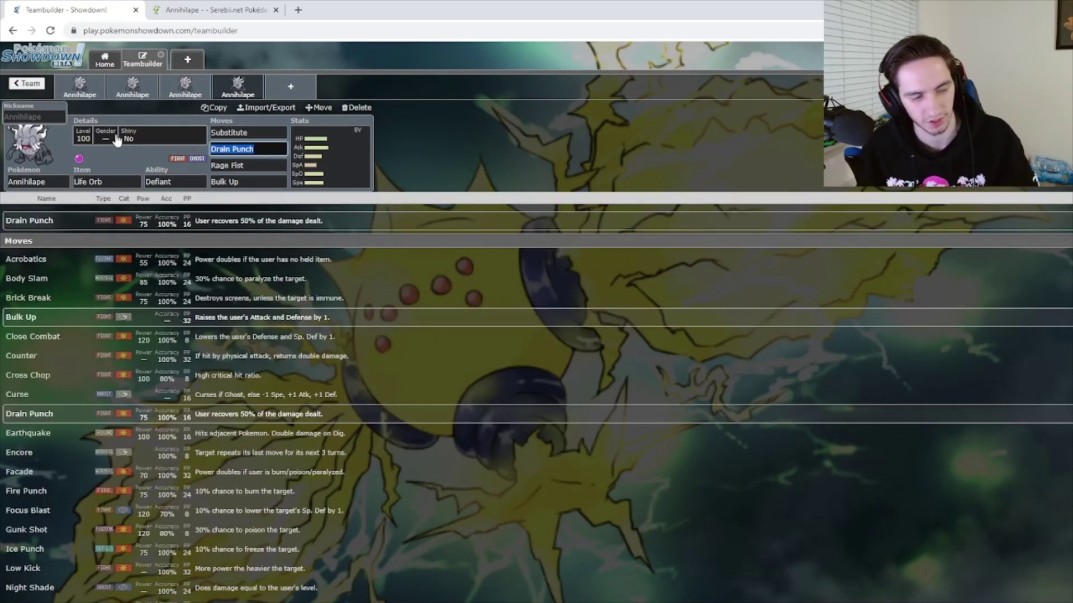
# - Start a new team slot and choose Annihilape as the fifth team member
pyautogui.click(295, 92)
pyautogui.write('av')
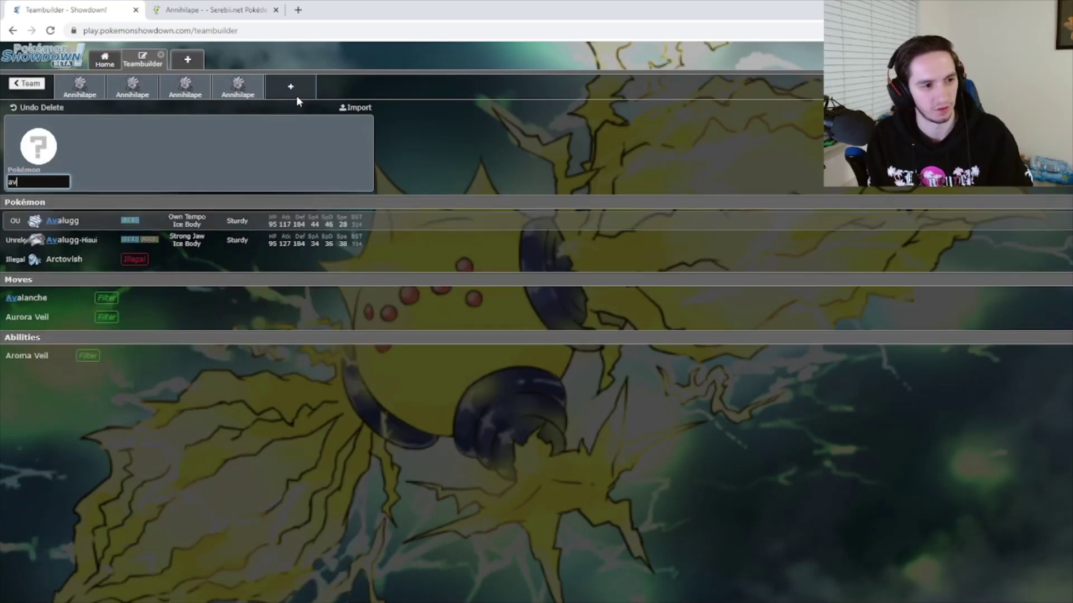
pyautogui.press('Home')
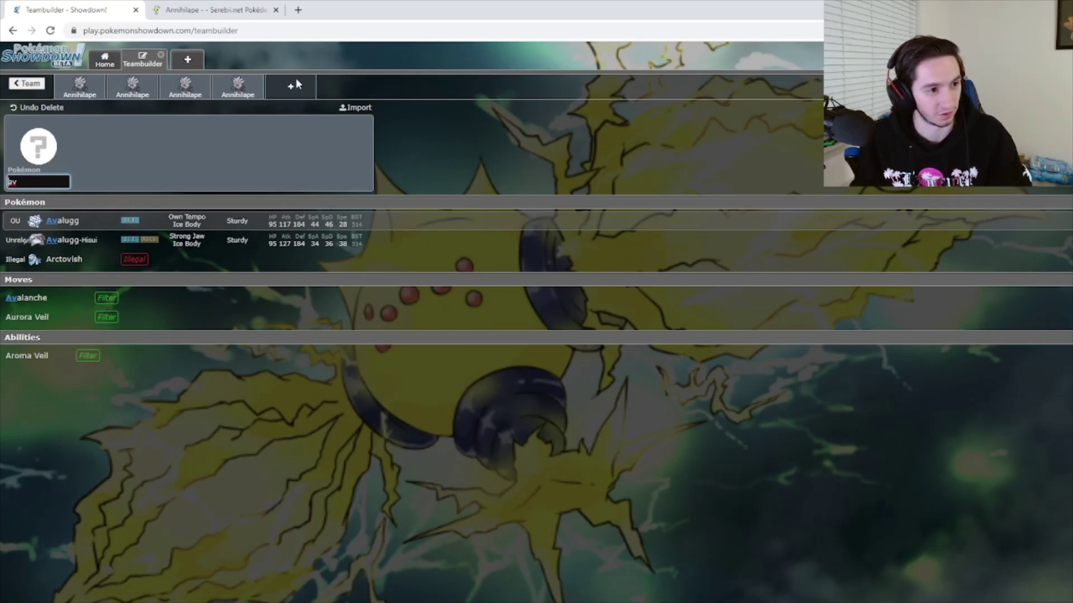
pyautogui.click(34, 183)
pyautogui.press('BackSpace')
pyautogui.press('BackSpace')
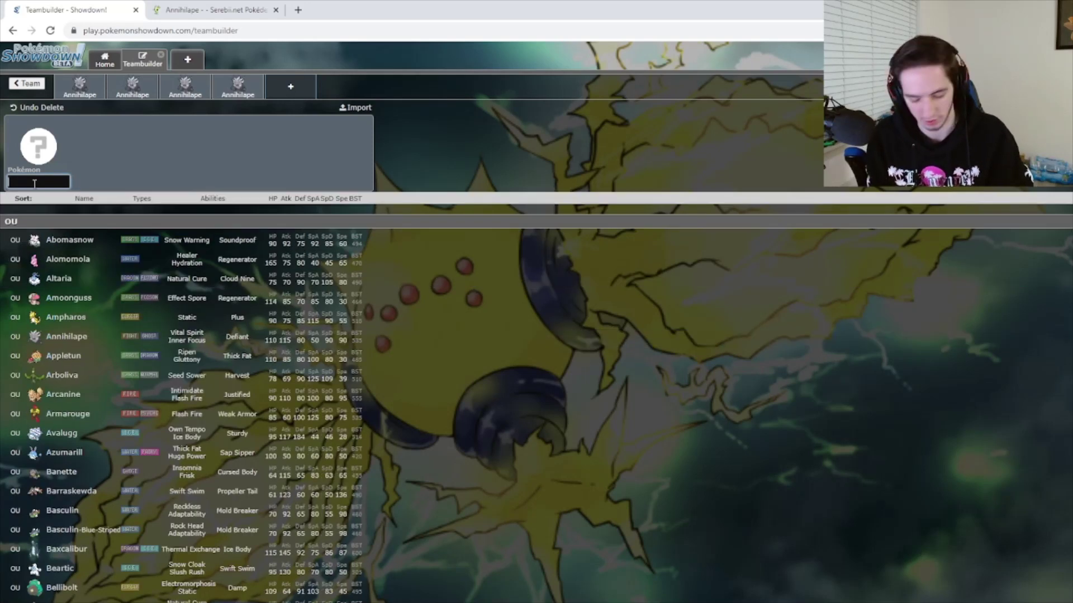
pyautogui.write('assa')
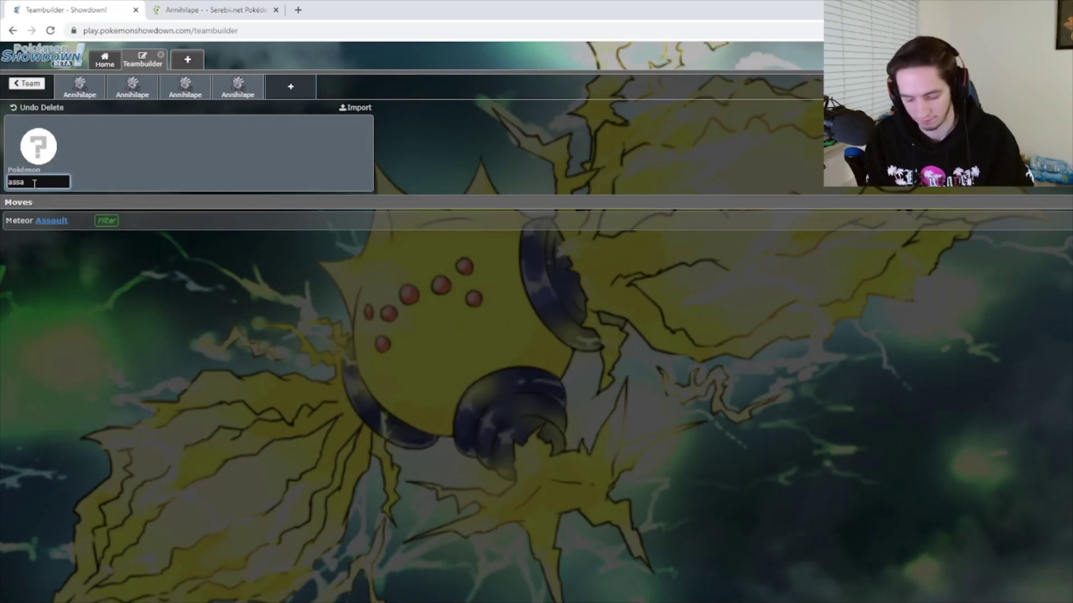
pyautogui.press('BackSpace')
pyautogui.press('BackSpace')
pyautogui.press('BackSpace')
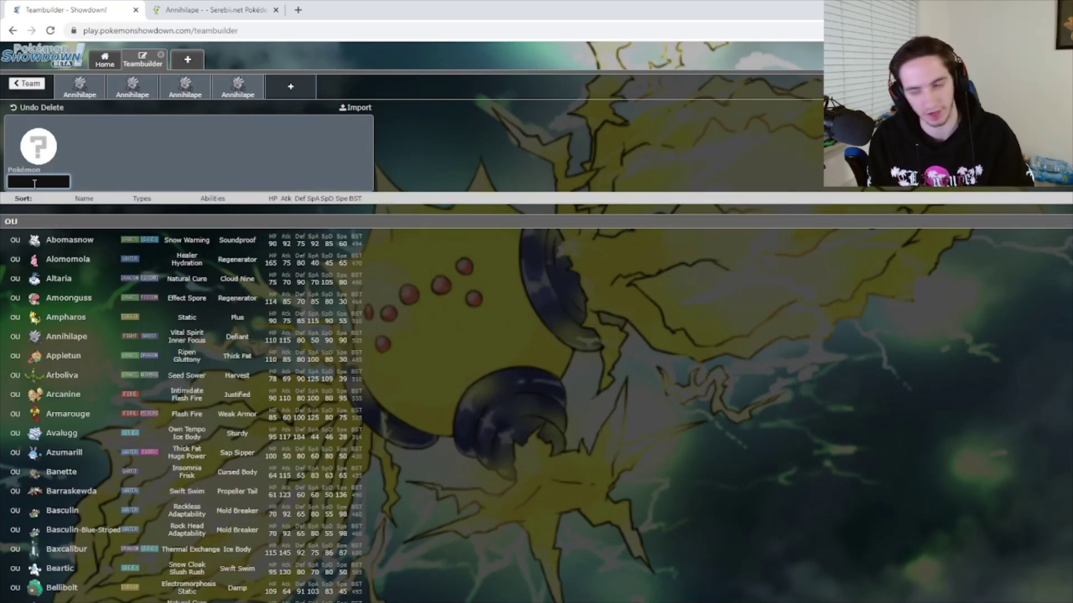
pyautogui.write('anni')
pyautogui.press('Return')
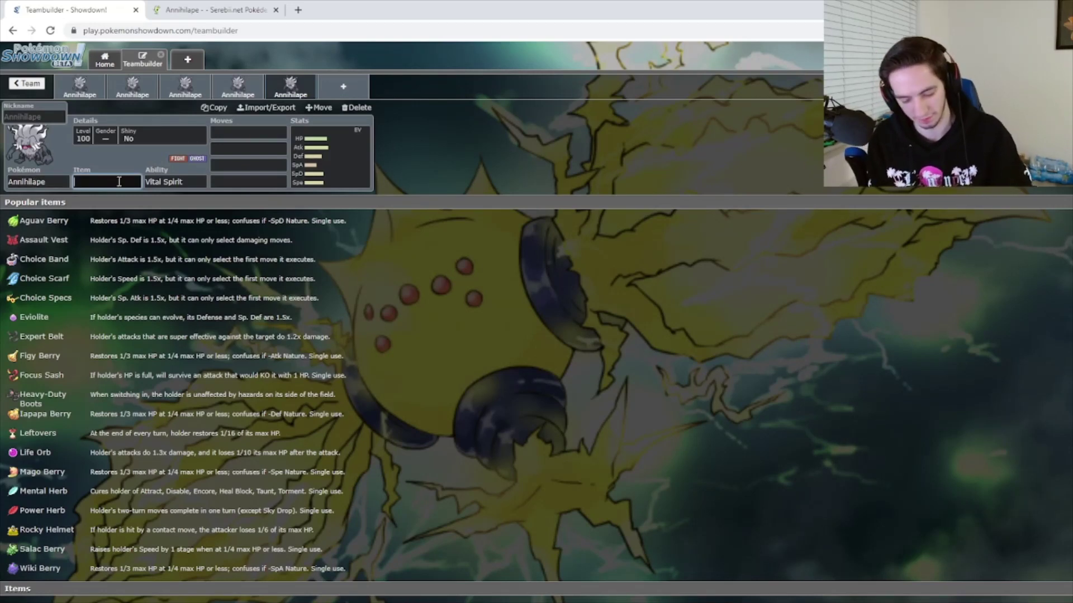
# - Give the fifth Annihilape an Assault Vest and the Defiant ability
pyautogui.write('assa')
pyautogui.press('Return')
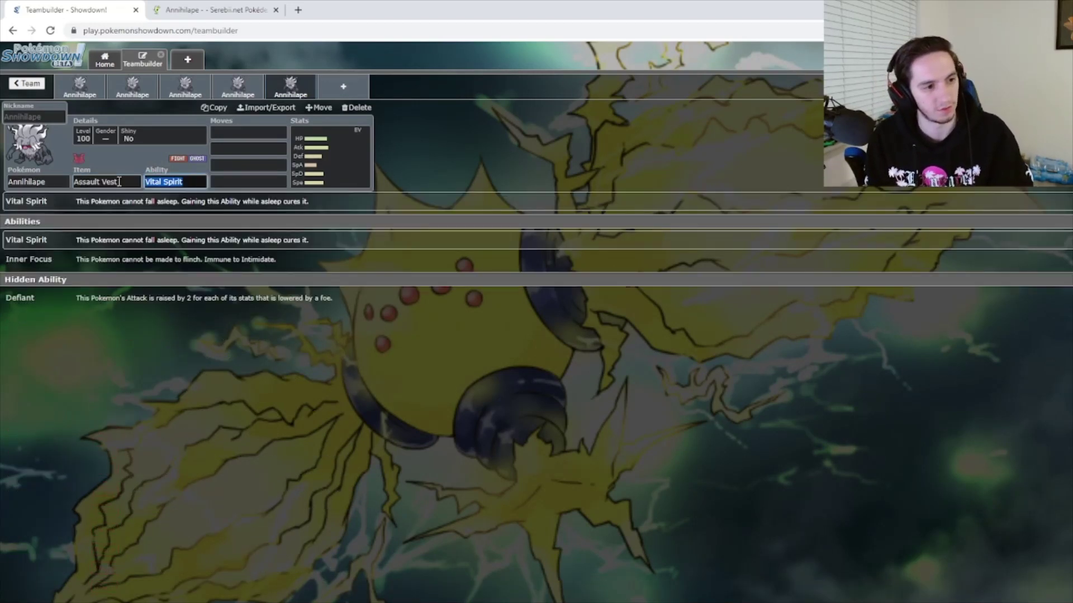
pyautogui.write('def')
pyautogui.press('Return')
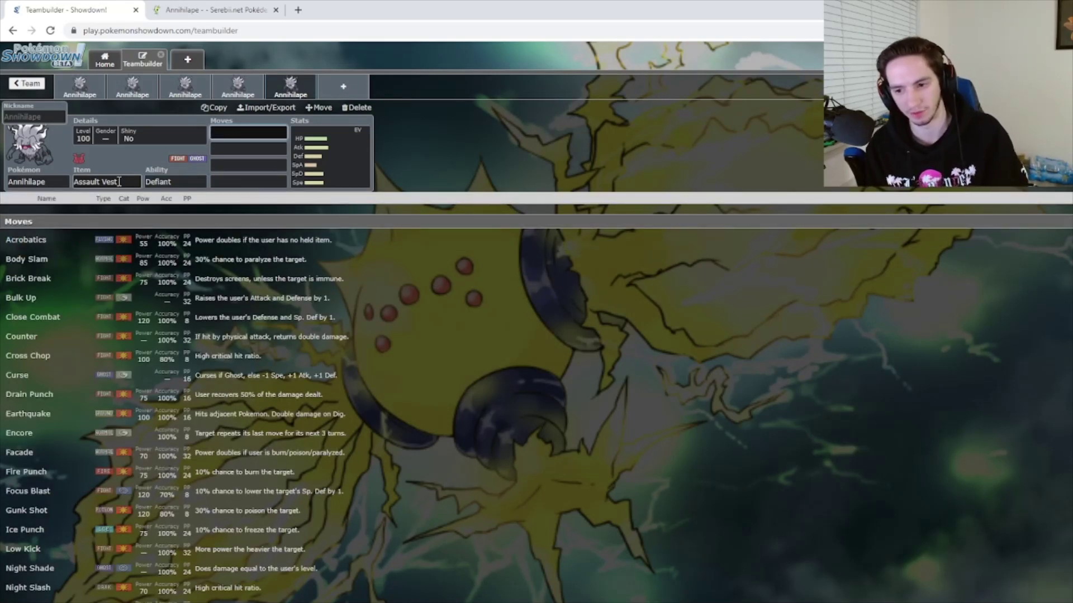
# - Set its moves to Close Combat, Drain Punch, Rage Fist and Tera Blast
pyautogui.write('clo')
pyautogui.press('Return')
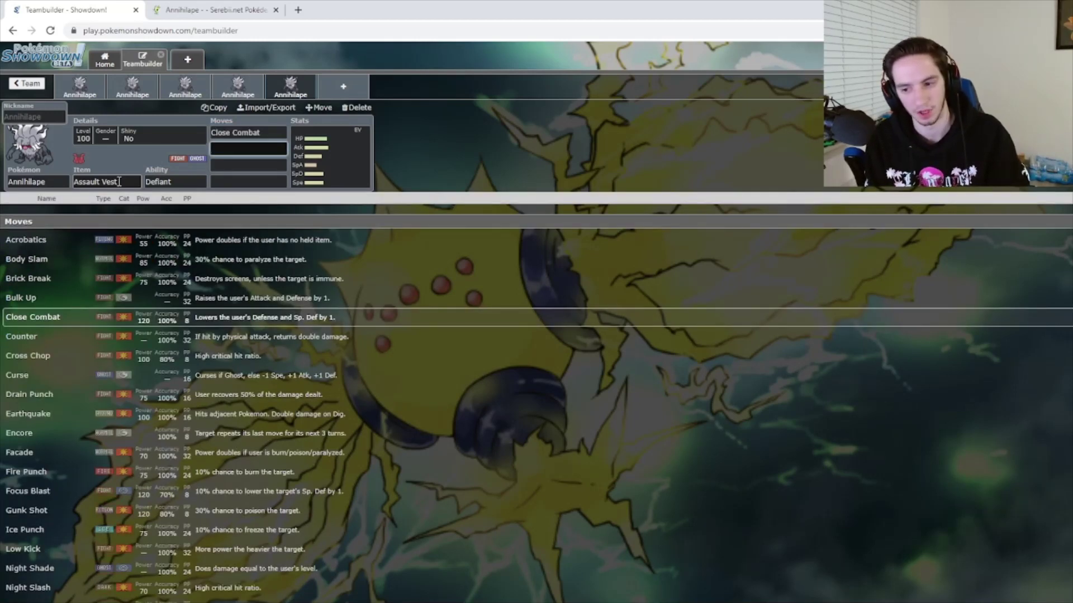
pyautogui.write('drai')
pyautogui.press('Return')
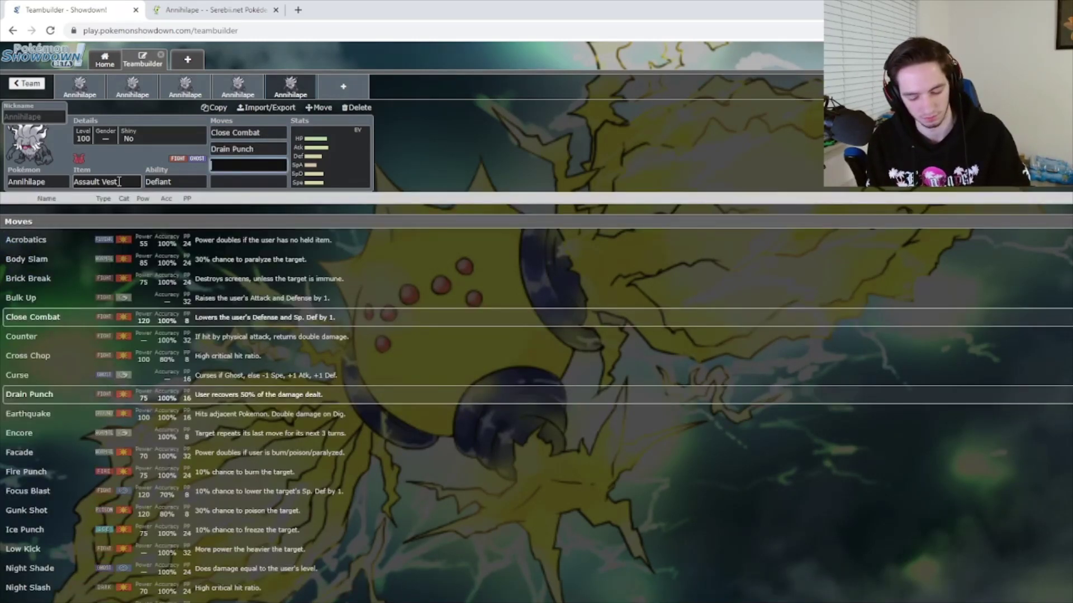
pyautogui.write('rag')
pyautogui.press('Return')
pyautogui.write('ter')
pyautogui.press('Return')
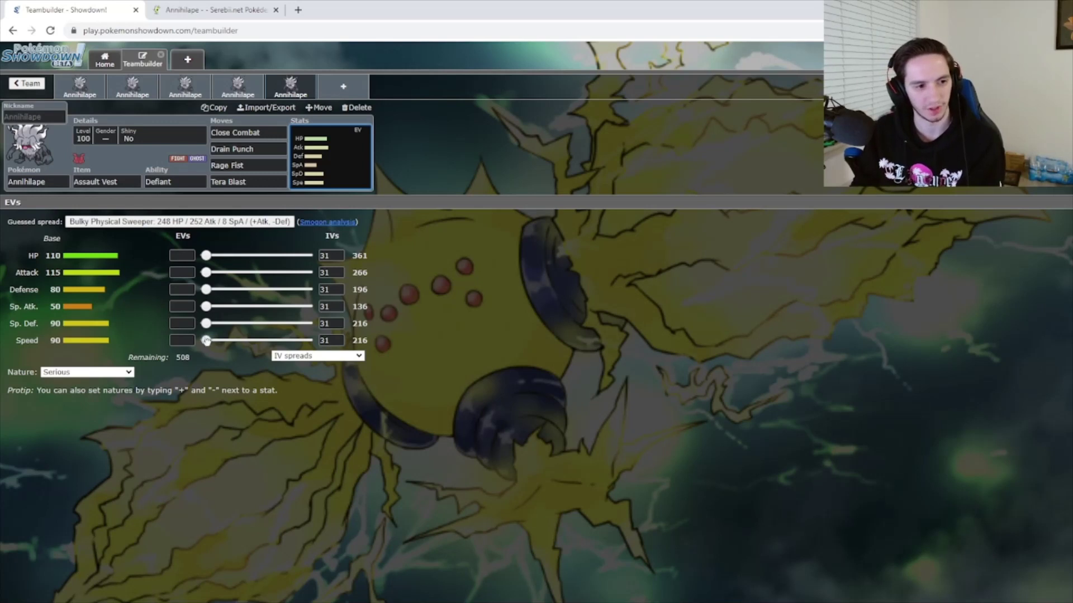
# - Set the EVs to 132 Speed, 252 Attack and 124 HP
pyautogui.moveTo(206, 340); pyautogui.dragTo(259, 341)
pyautogui.moveTo(206, 272); pyautogui.dragTo(307, 272)
pyautogui.moveTo(216, 260); pyautogui.dragTo(251, 368)
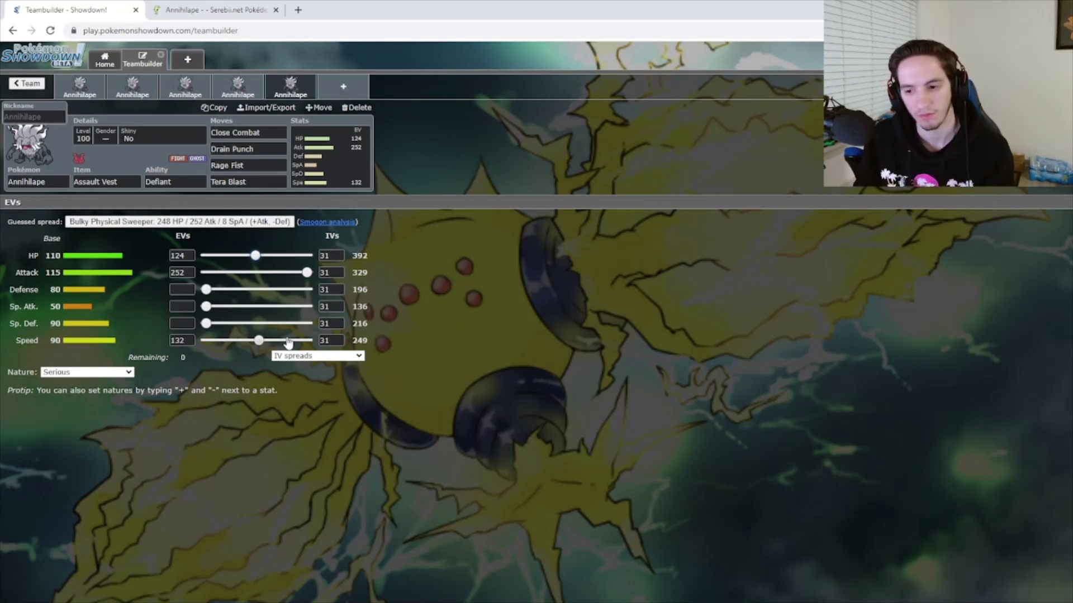
# - Review the earlier Annihilape sets, then return to the Assault Vest set
pyautogui.click(89, 96)
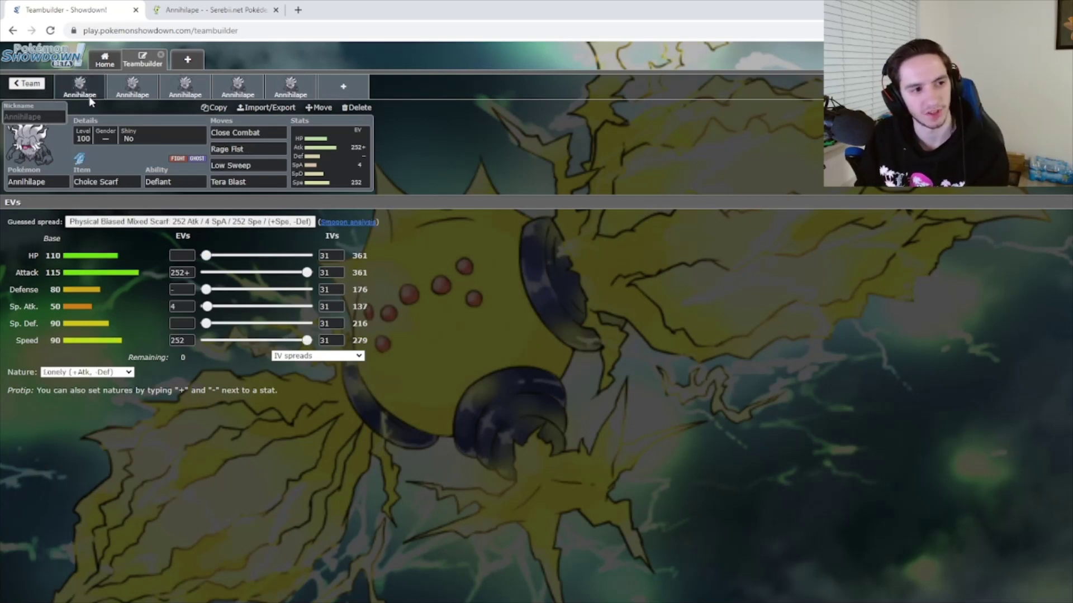
pyautogui.click(173, 182)
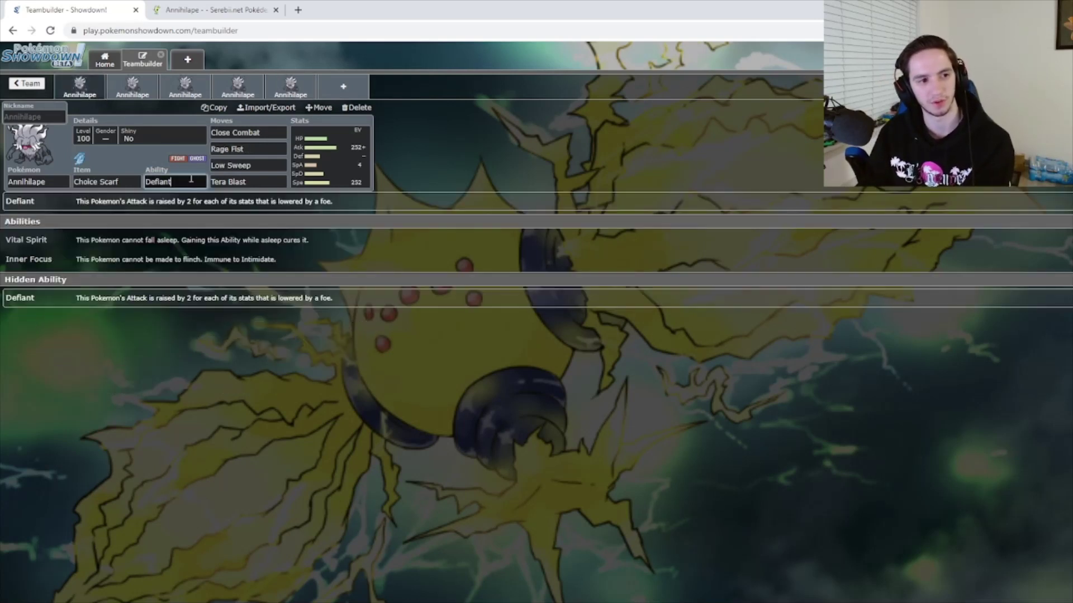
pyautogui.click(134, 87)
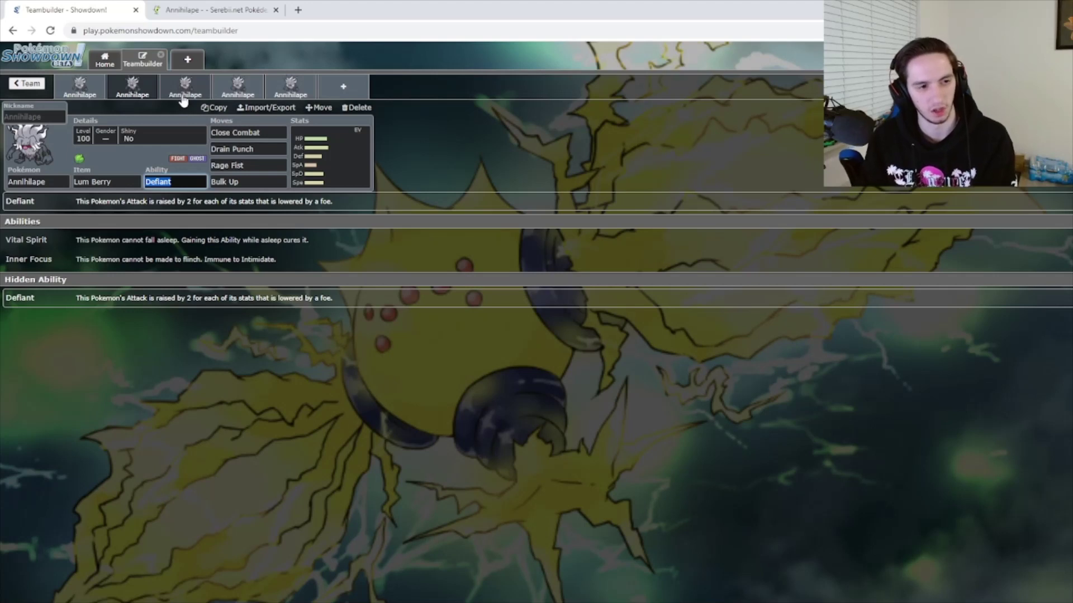
pyautogui.click(259, 182)
pyautogui.click(238, 87)
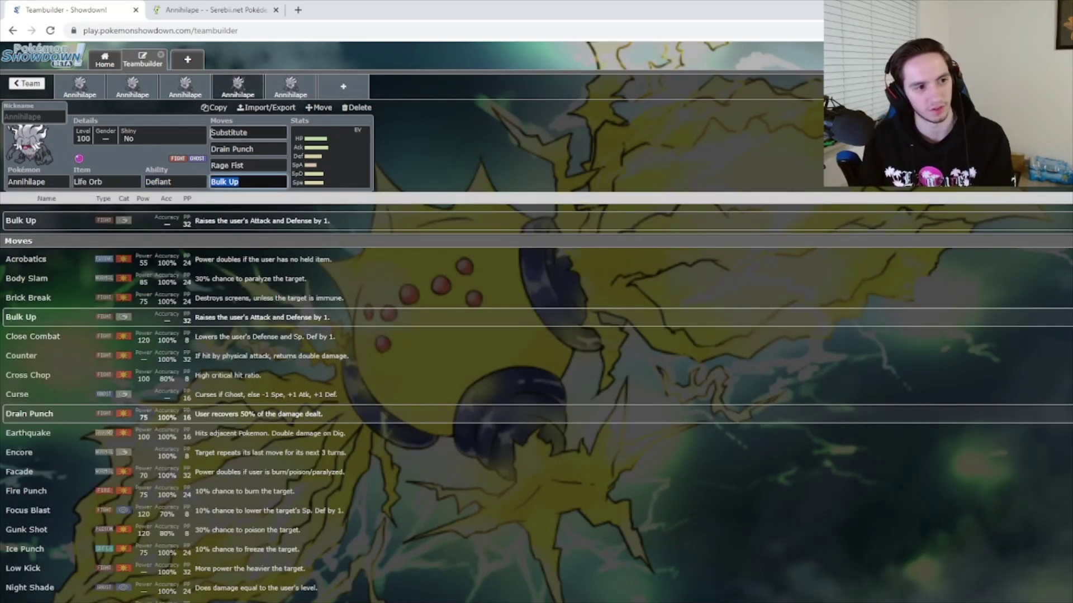
pyautogui.click(291, 87)
pyautogui.click(134, 180)
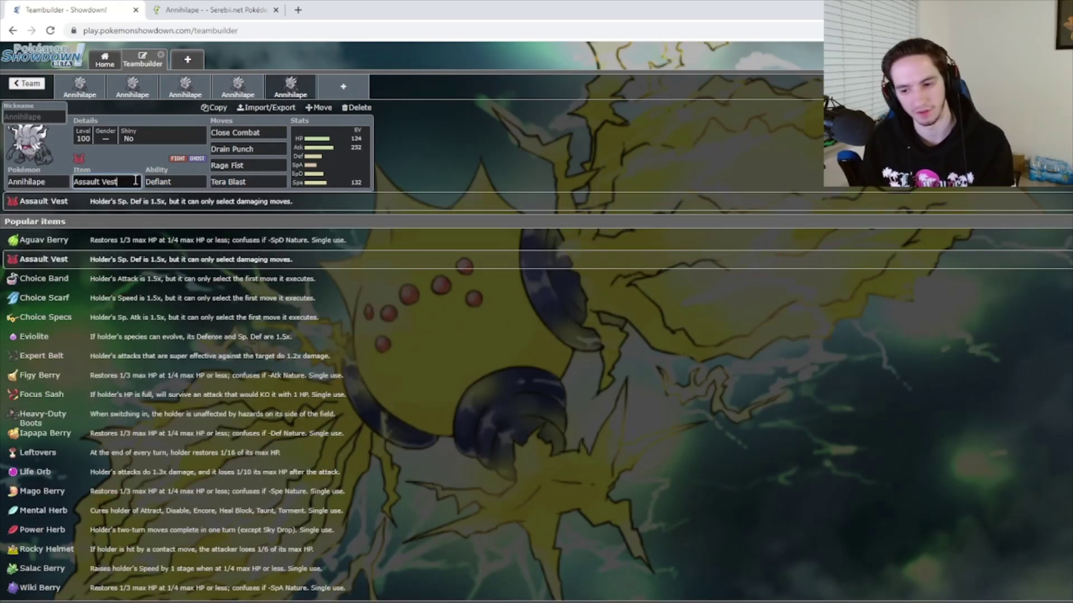
# - Add a sixth slot as Annihilape holding Choice Band with the Defiant ability
pyautogui.click(358, 87)
pyautogui.write('annih')
pyautogui.press('Return')
pyautogui.write('choice')
pyautogui.press('Return')
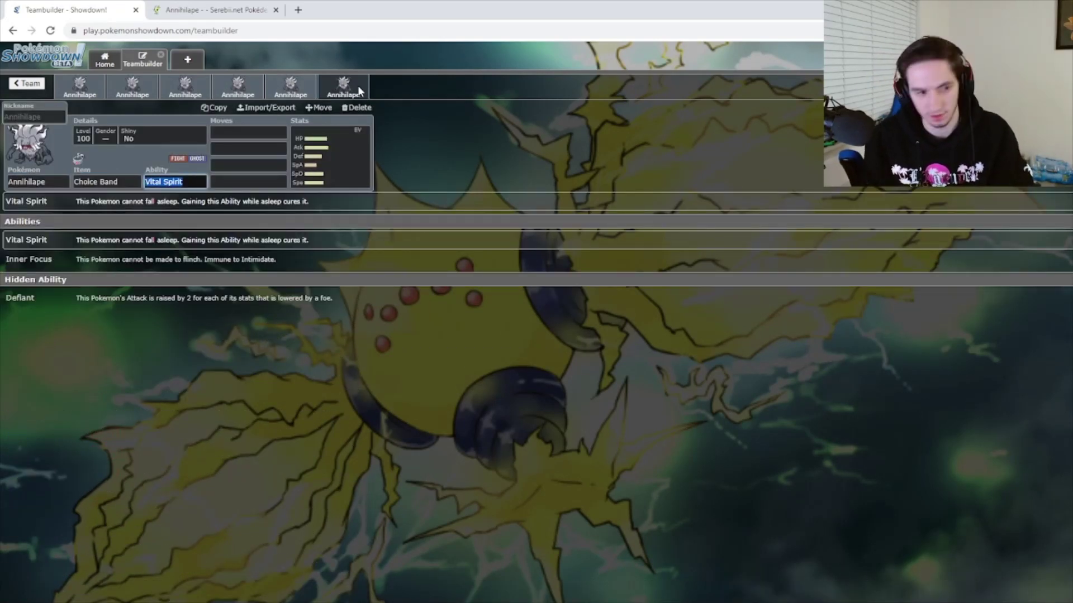
pyautogui.write('def')
pyautogui.press('Return')
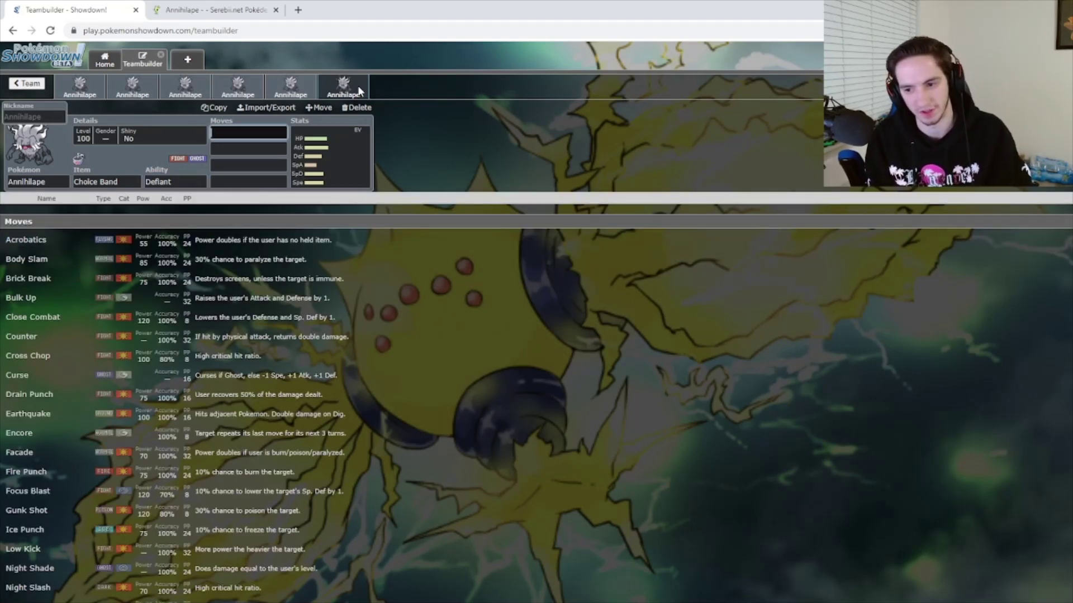
# - Give it the moves Close Combat, Rage Fist, Drain Punch and Tera Blast
pyautogui.write('cc')
pyautogui.press('Return')
pyautogui.write('rage')
pyautogui.press('Return')
pyautogui.write('drain pu')
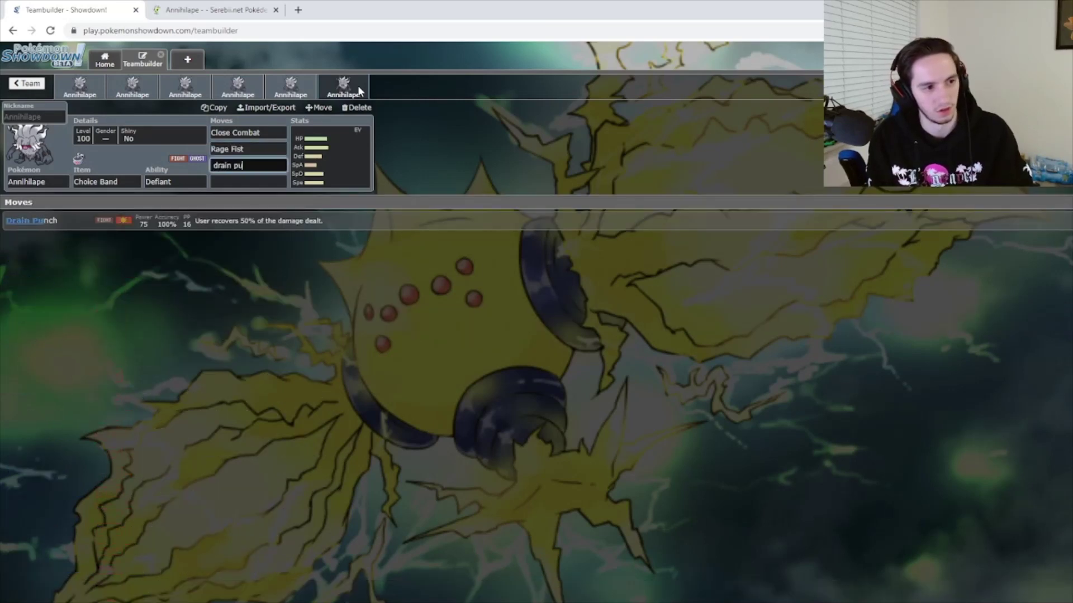
pyautogui.press('Return')
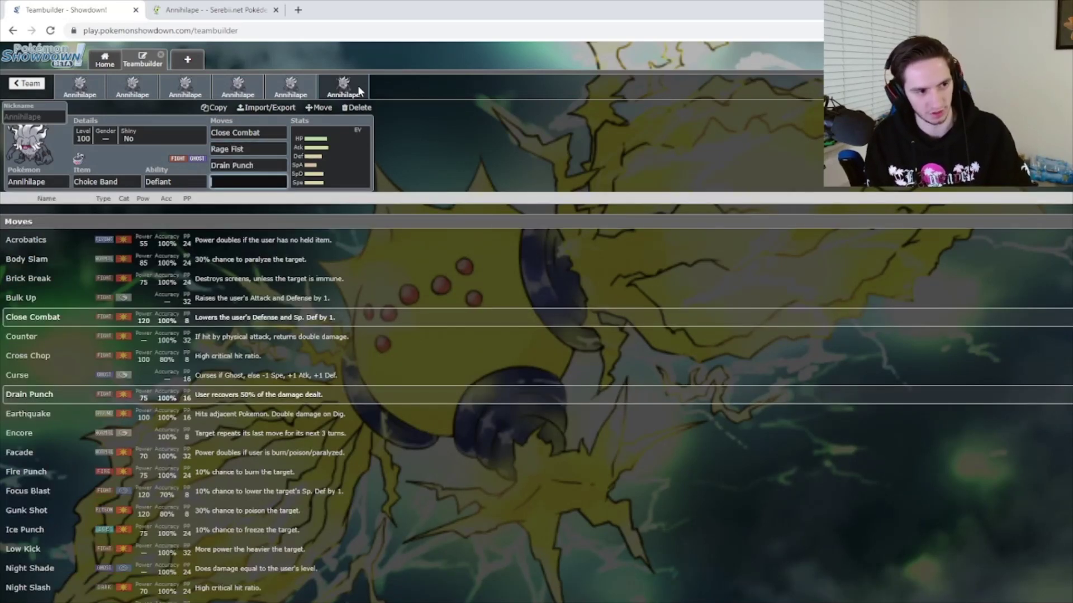
pyautogui.write('tera')
pyautogui.press('Return')
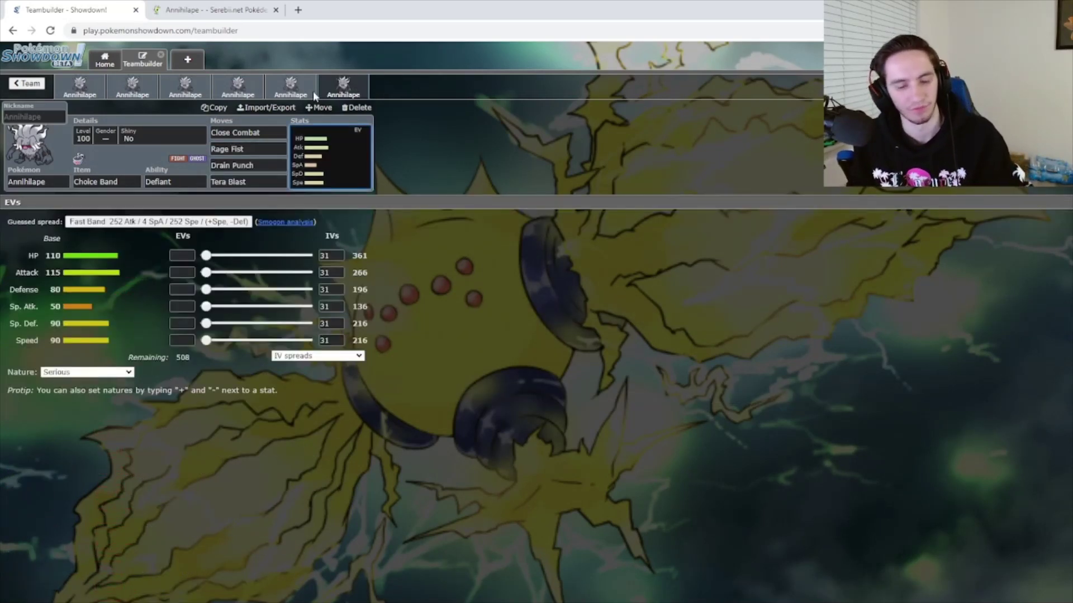
# - Apply the Jolly Fast Band spread, adjusted to 100 HP, 148 Spe, 4 Def and 4 SpD EVs
pyautogui.click(167, 222)
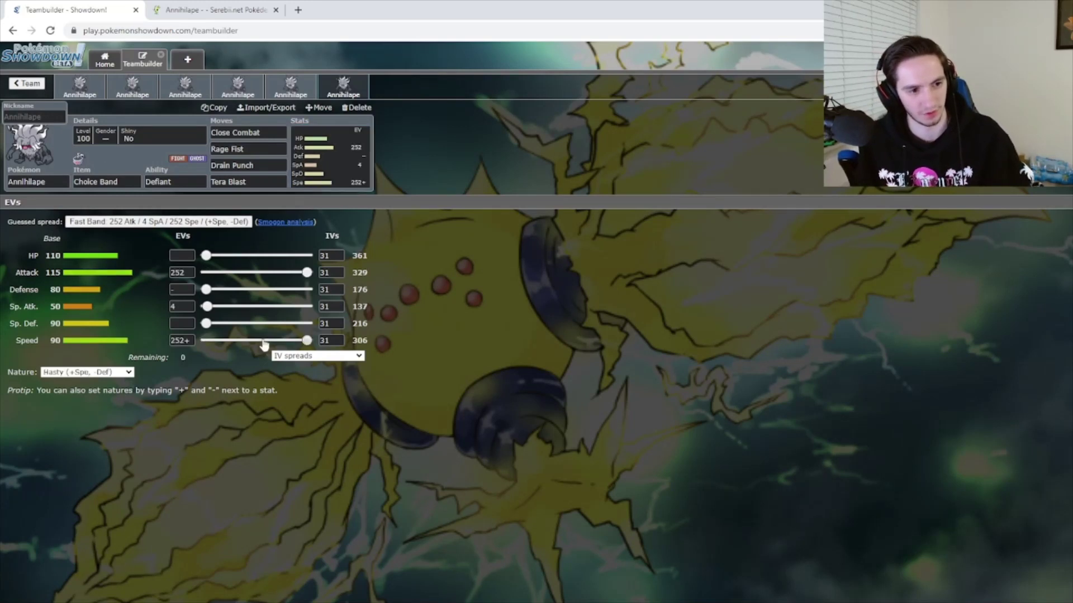
pyautogui.moveTo(307, 340); pyautogui.dragTo(265, 341)
pyautogui.moveTo(206, 255); pyautogui.dragTo(246, 255)
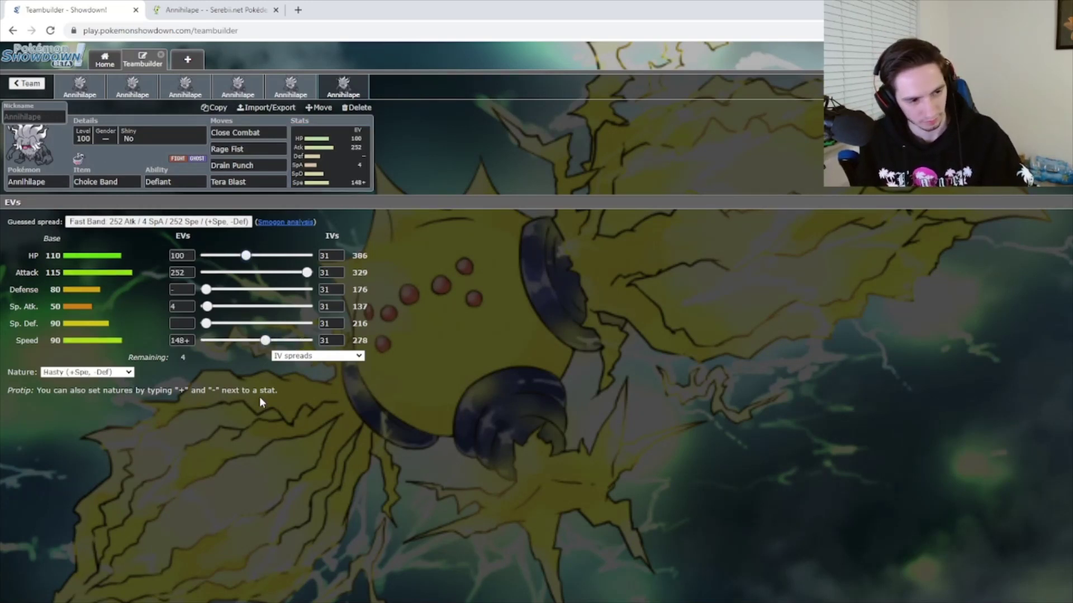
pyautogui.moveTo(207, 323); pyautogui.dragTo(208, 289)
pyautogui.click(181, 307)
pyautogui.write('-')
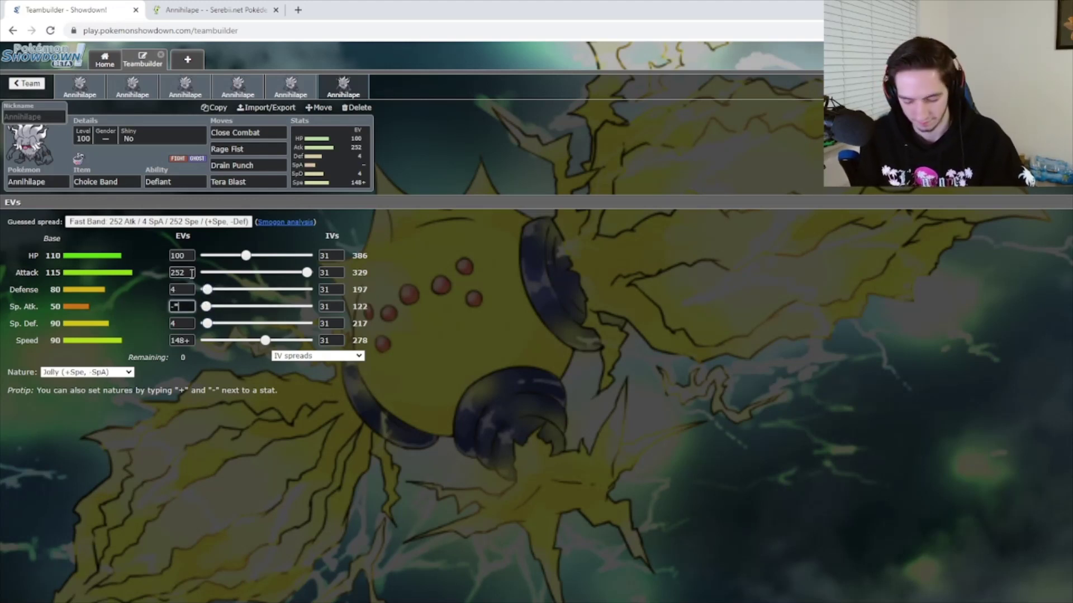
pyautogui.press('BackSpace')
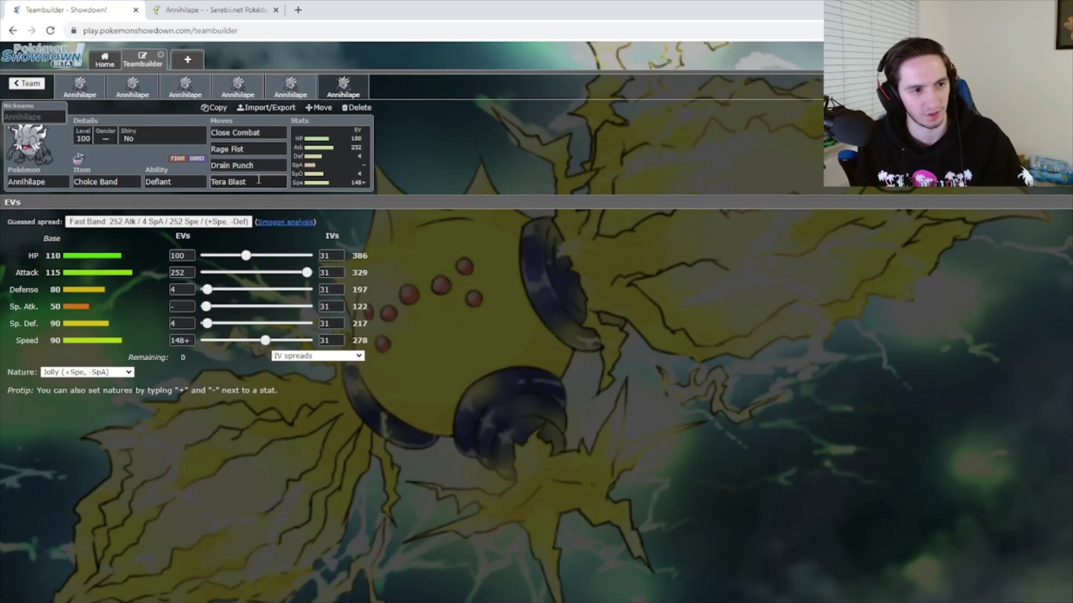
# - Review the Band set's Tera Blast and EVs, then bring up the Life Orb Substitute Annihilape
pyautogui.click(258, 181)
pyautogui.click(340, 161)
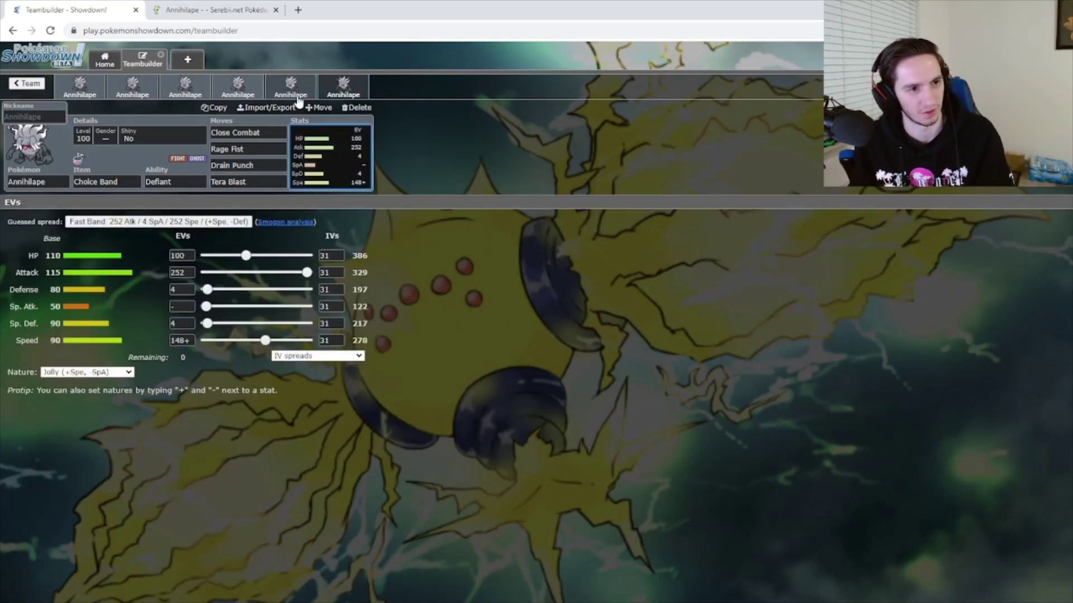
pyautogui.click(290, 86)
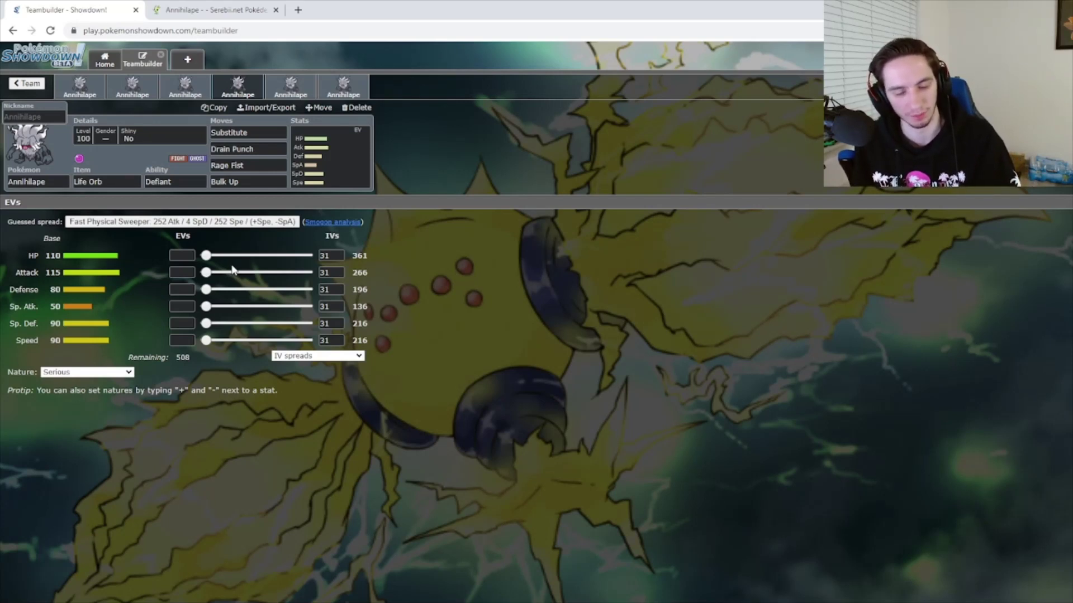
pyautogui.click(174, 182)
pyautogui.click(79, 91)
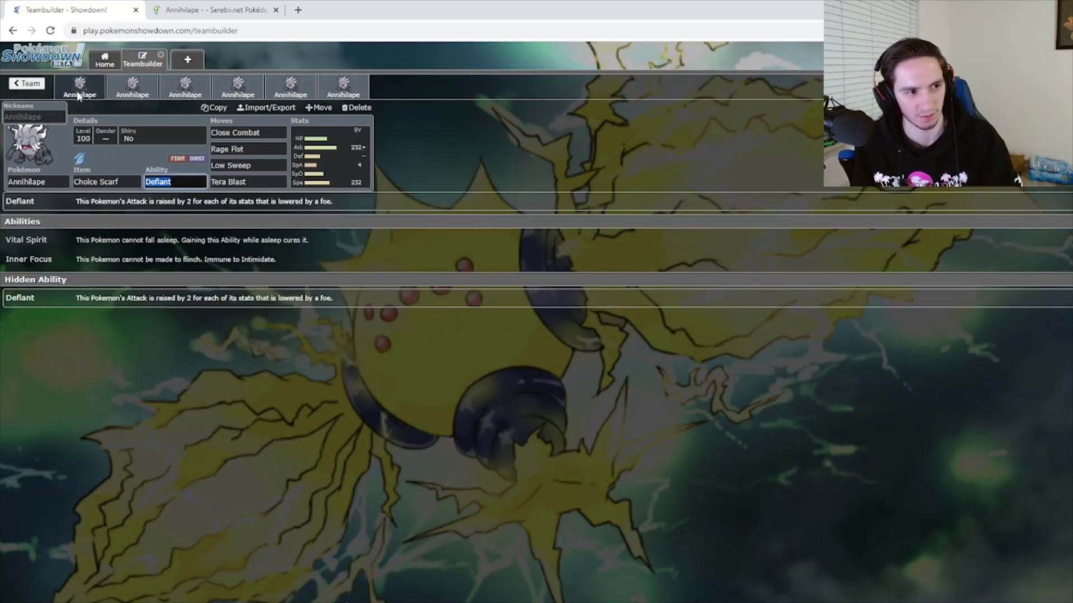
pyautogui.click(322, 166)
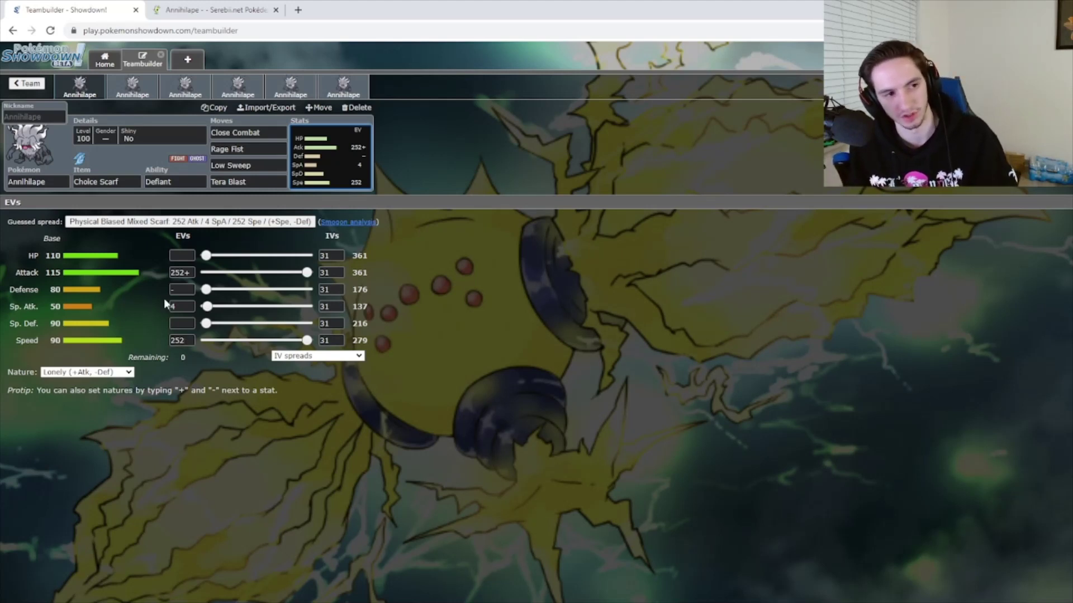
pyautogui.click(260, 150)
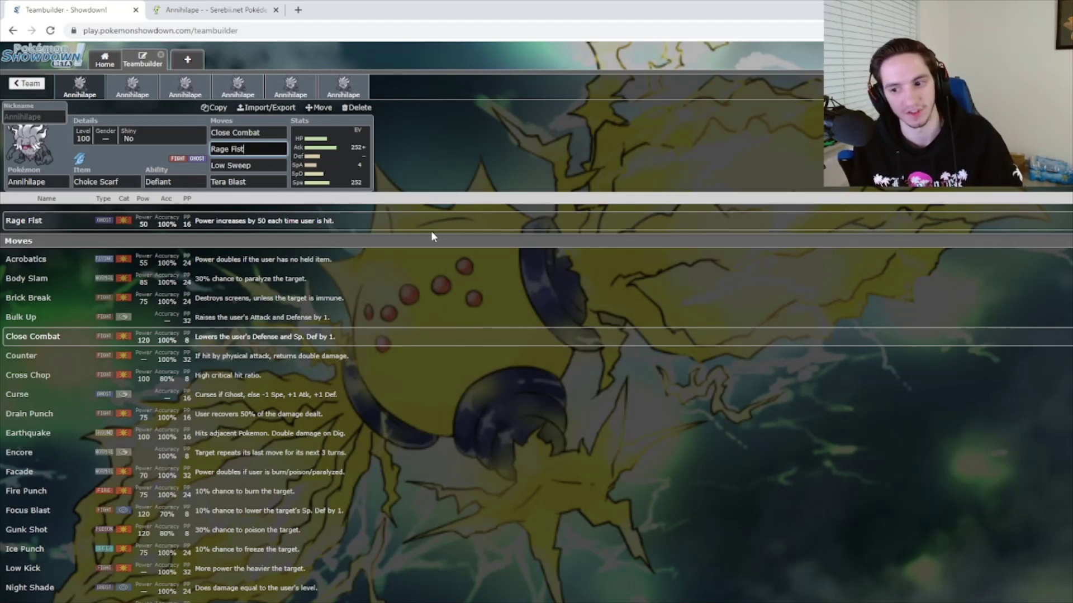
pyautogui.click(331, 170)
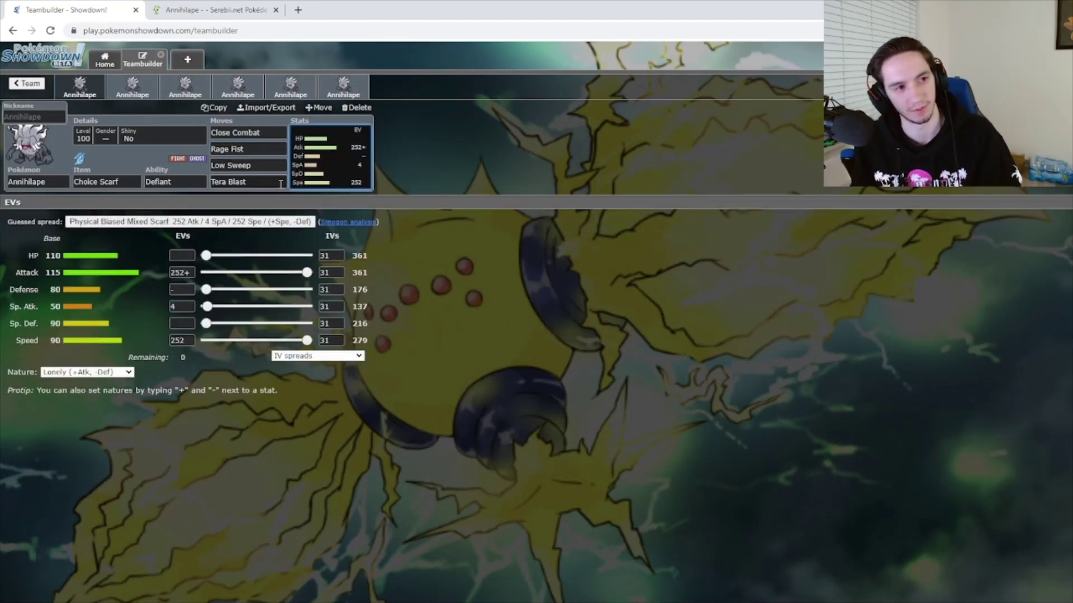
pyautogui.click(104, 66)
pyautogui.click(142, 60)
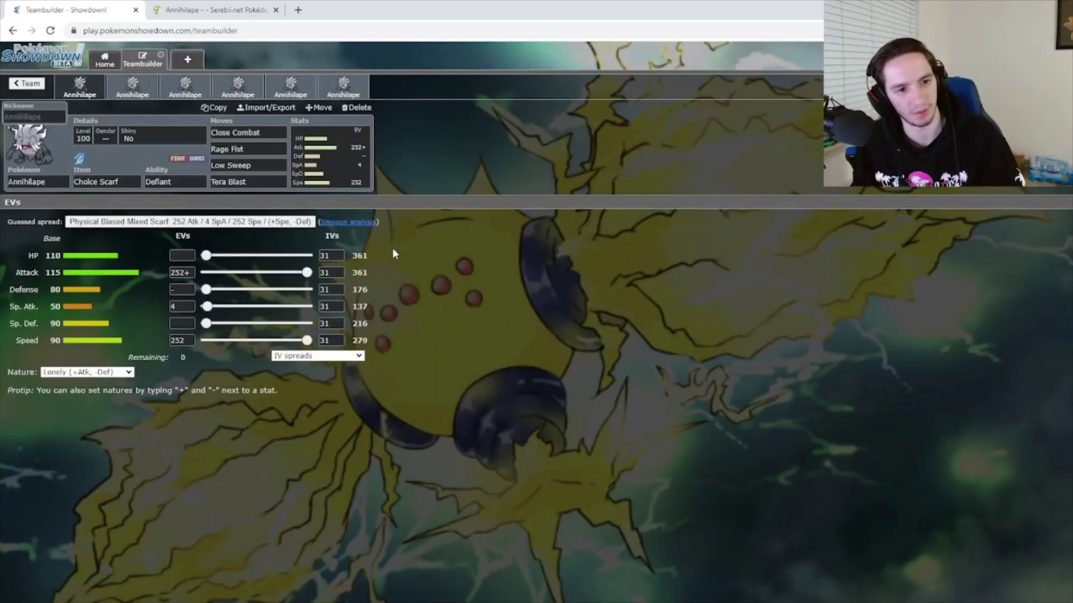